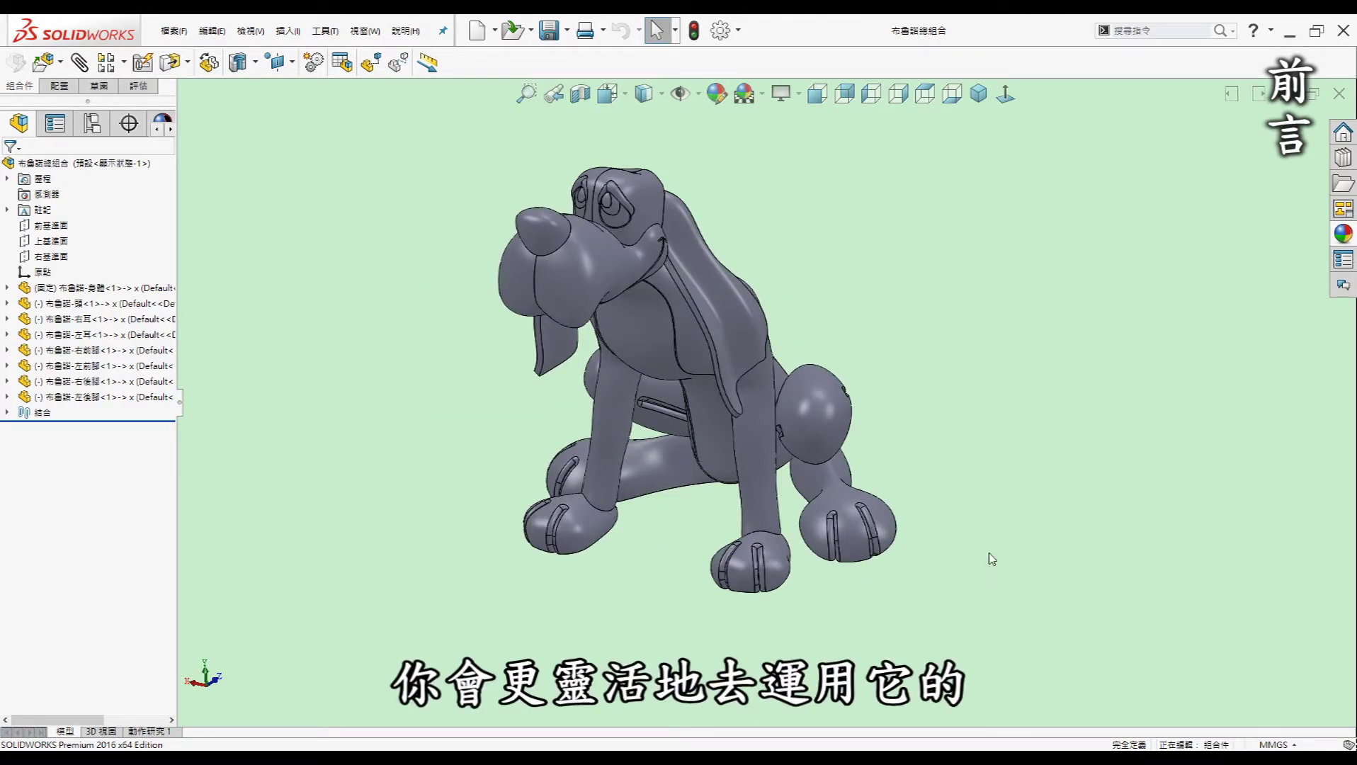
- Turn the dog assembly to a side view, select its ear part, then return to front view
{"action": "key", "text": "ctrl+2"}
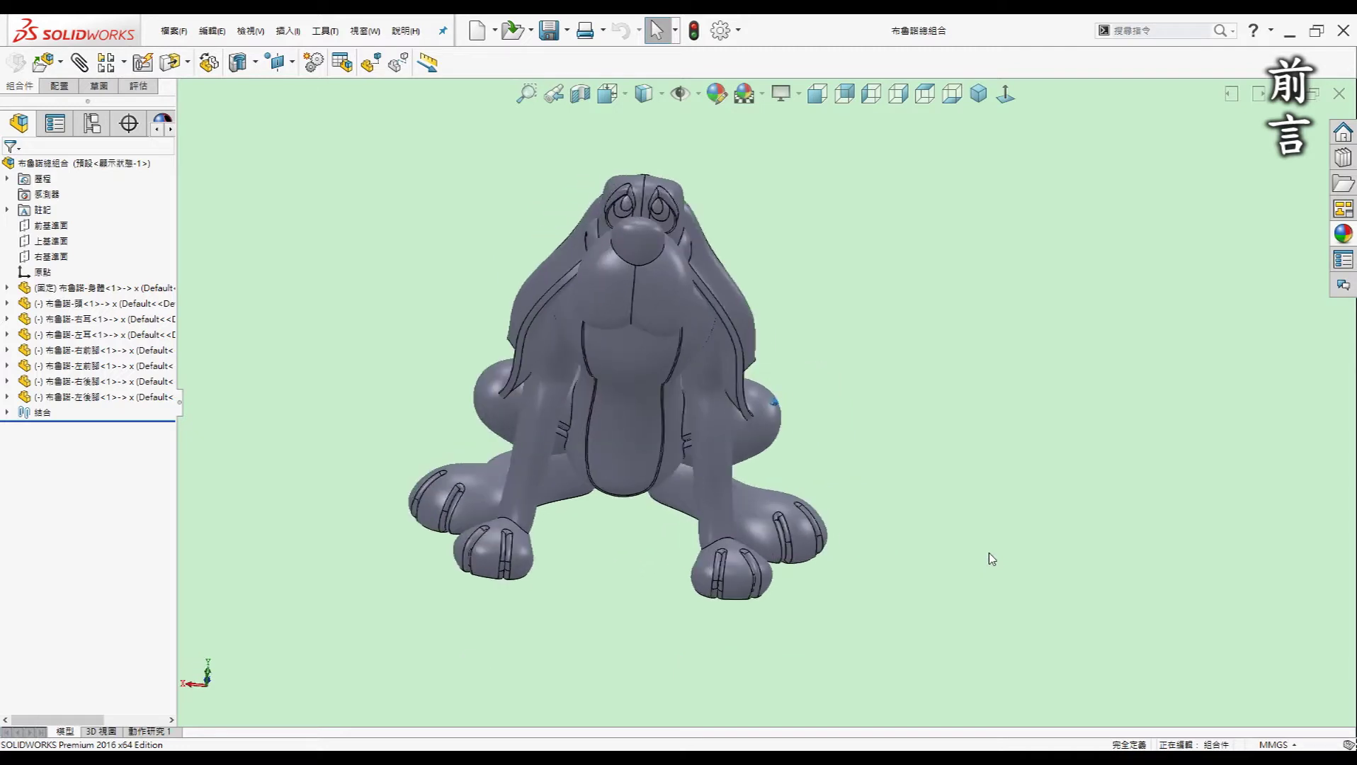
{"action": "key", "text": "Left"}
{"action": "key", "text": "Left"}
{"action": "middle_click_drag", "start_coordinate": [923, 422], "coordinate": [981, 415]}
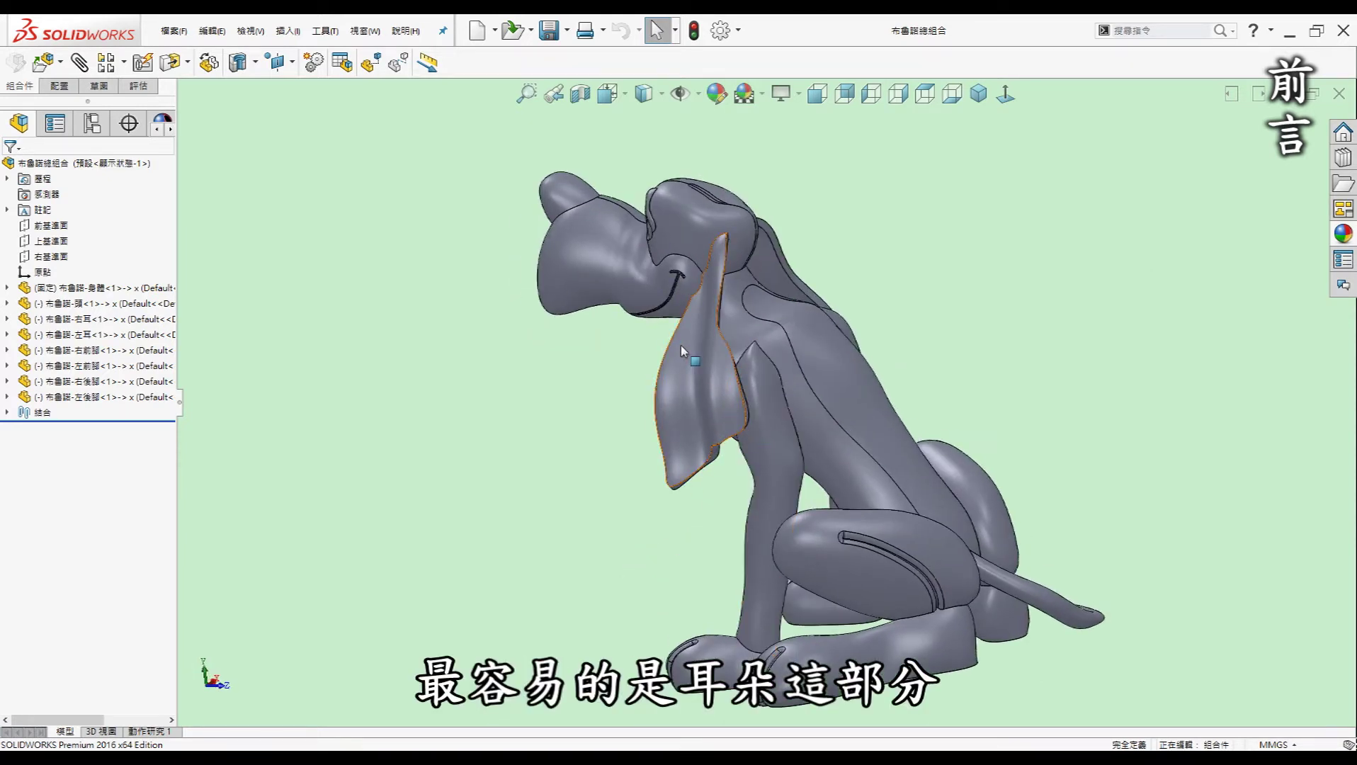
{"action": "left_click", "coordinate": [700, 383]}
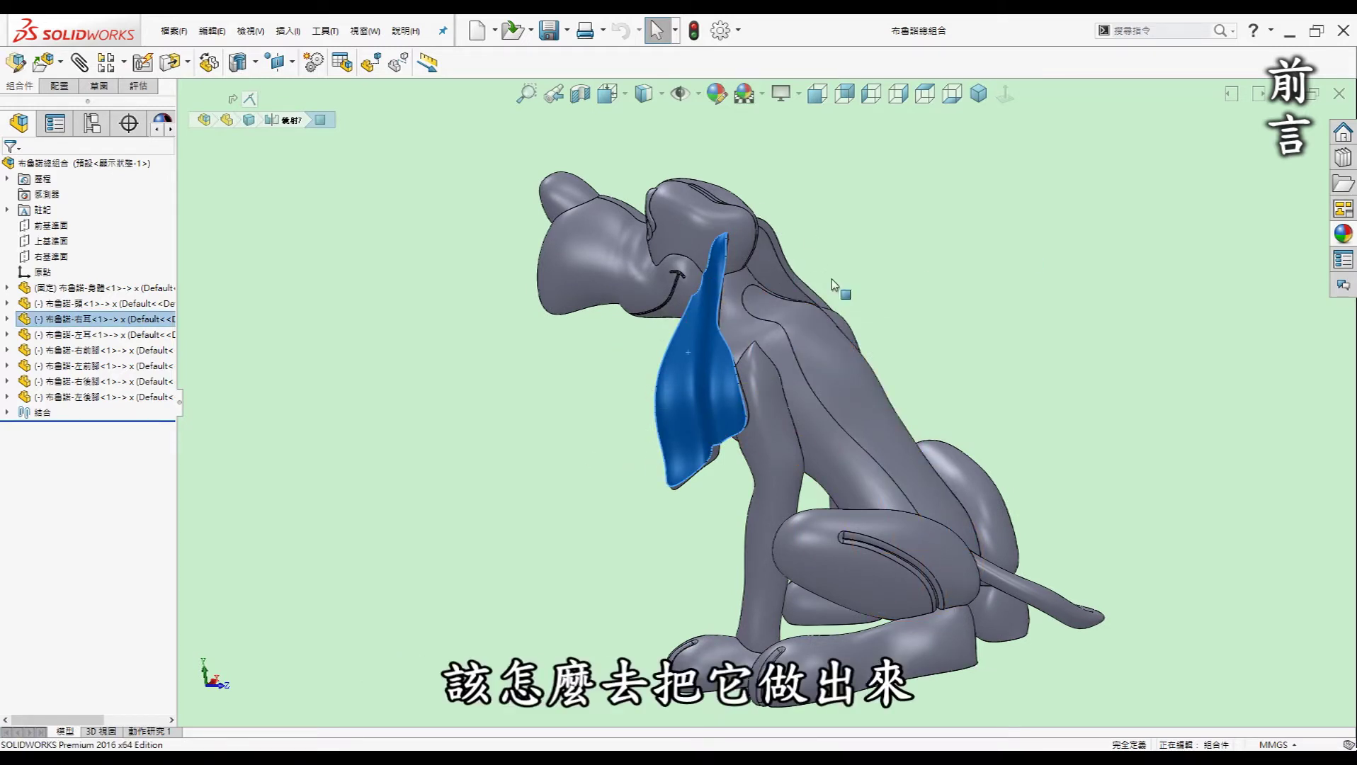
{"action": "left_click", "coordinate": [941, 299]}
{"action": "key", "text": "ctrl+2"}
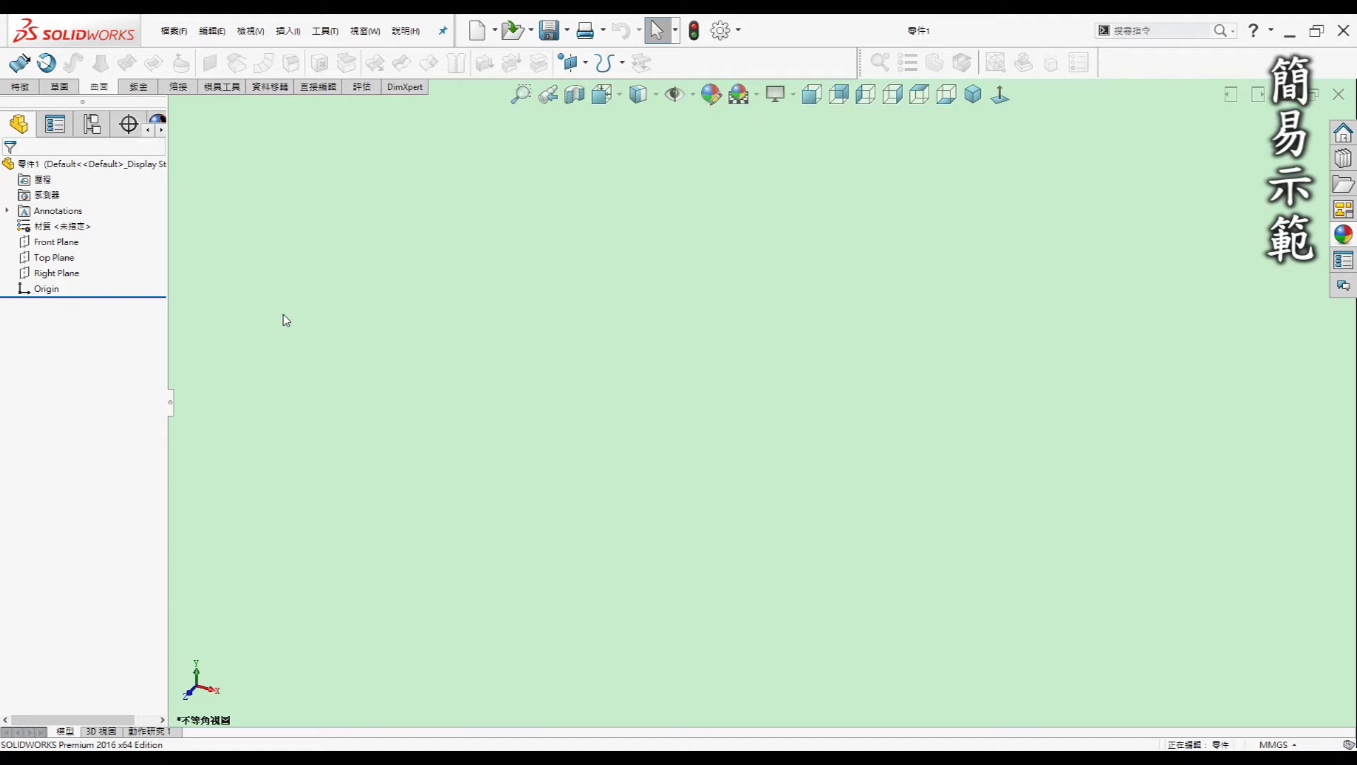
- On the Right Plane, sketch a seven-point vertical spline running top to bottom through the origin
{"action": "left_click", "coordinate": [60, 275]}
{"action": "left_click", "coordinate": [71, 258]}
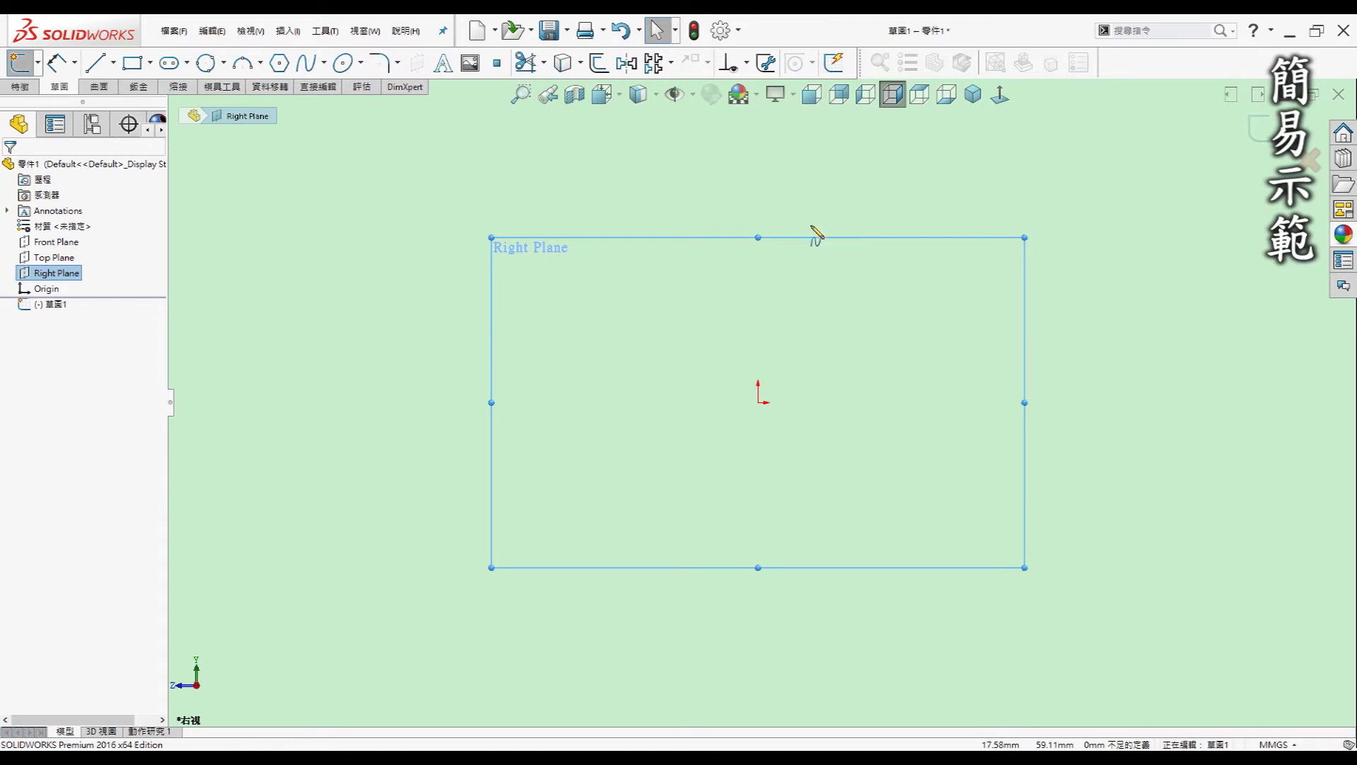
{"action": "key", "text": "s"}
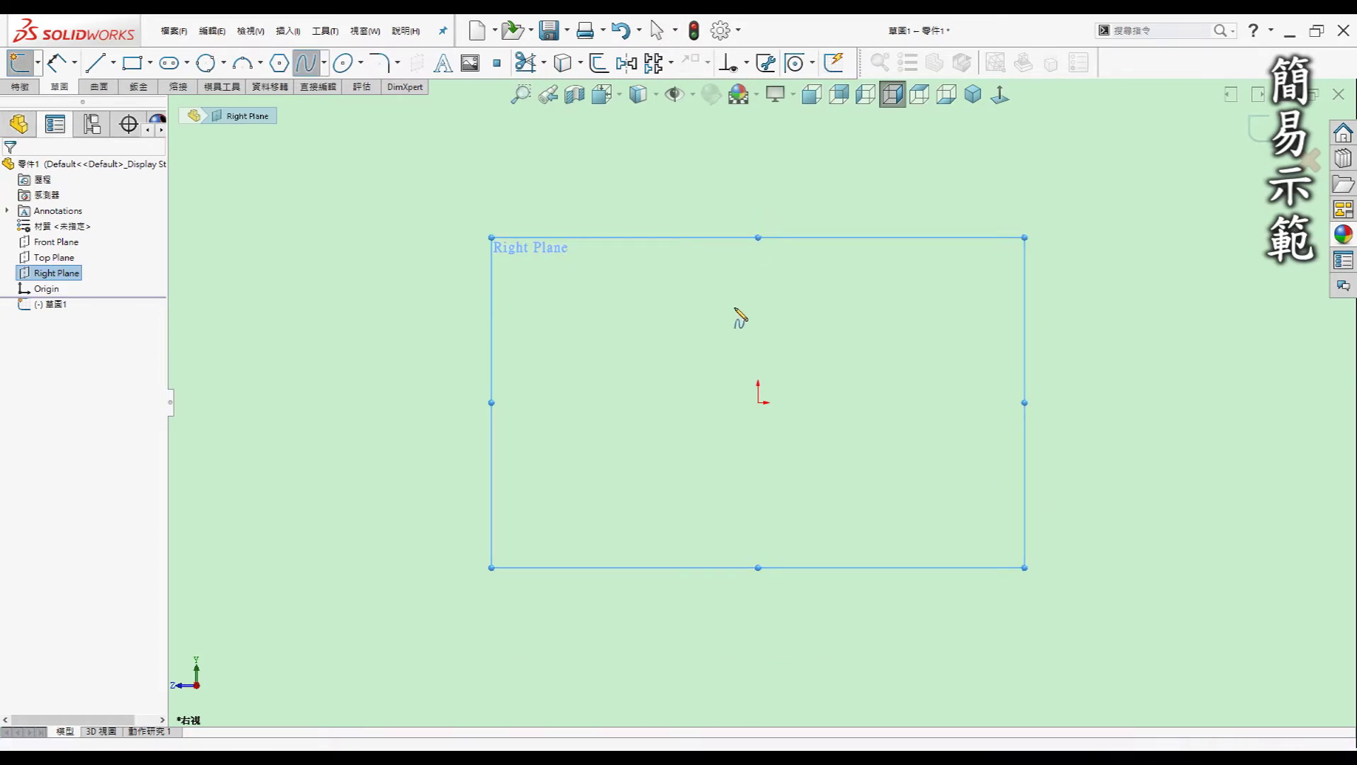
{"action": "left_click", "coordinate": [747, 210]}
{"action": "left_click", "coordinate": [734, 307]}
{"action": "left_click", "coordinate": [765, 363]}
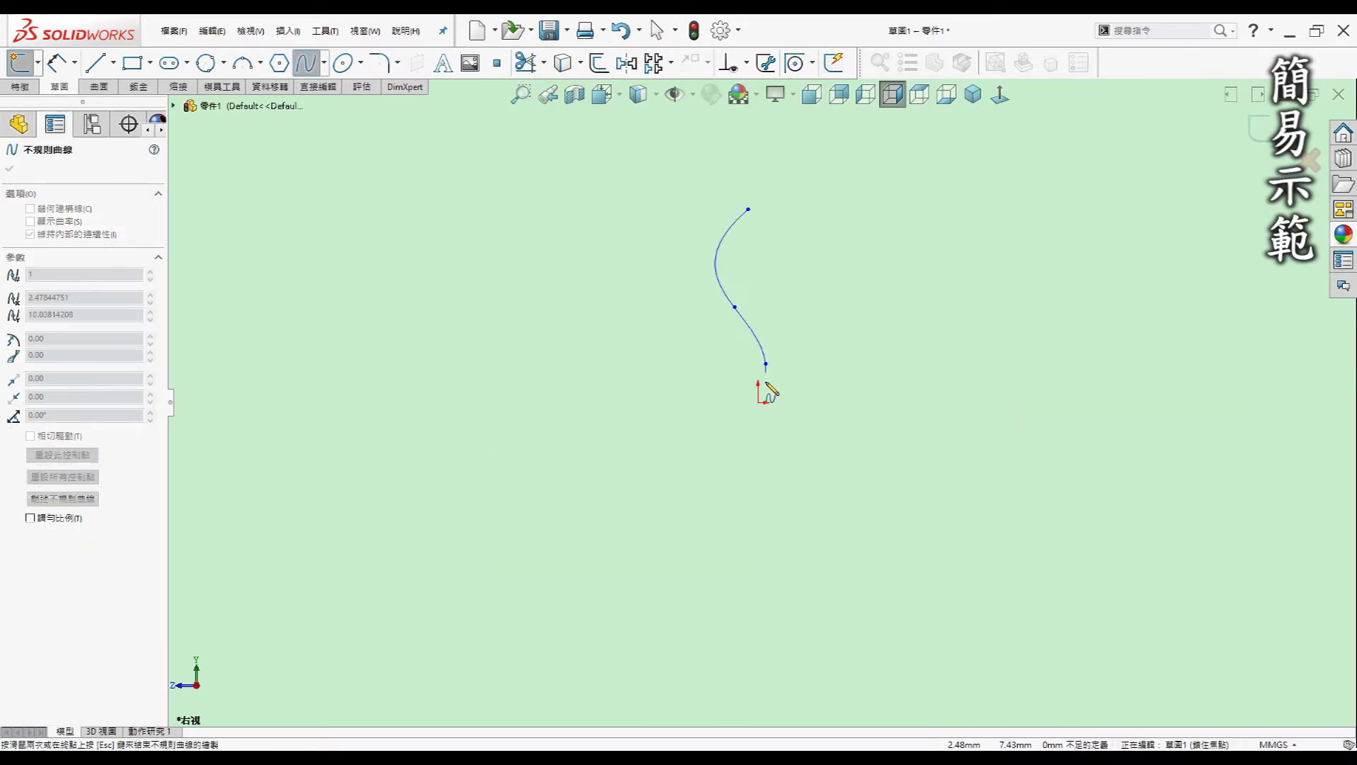
{"action": "left_click", "coordinate": [758, 402]}
{"action": "left_click", "coordinate": [727, 455]}
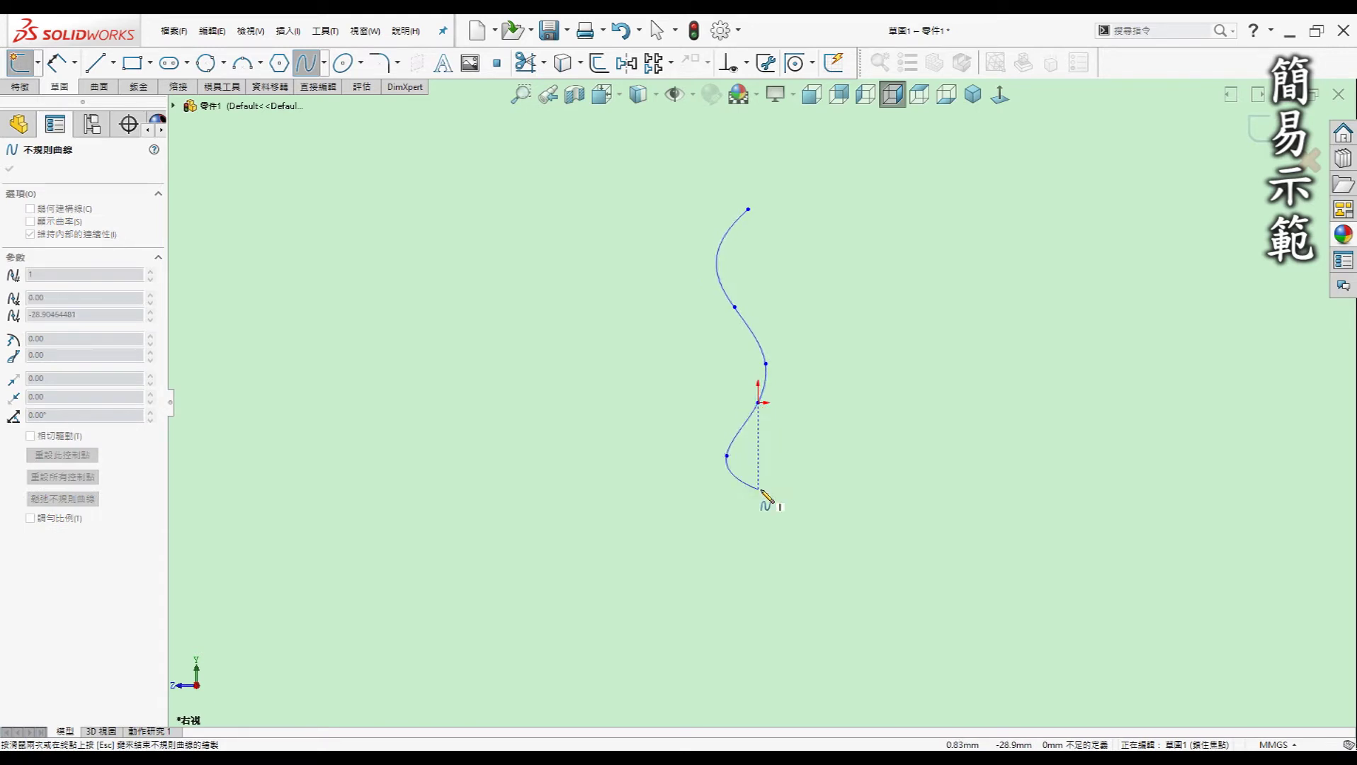
{"action": "left_click", "coordinate": [757, 529]}
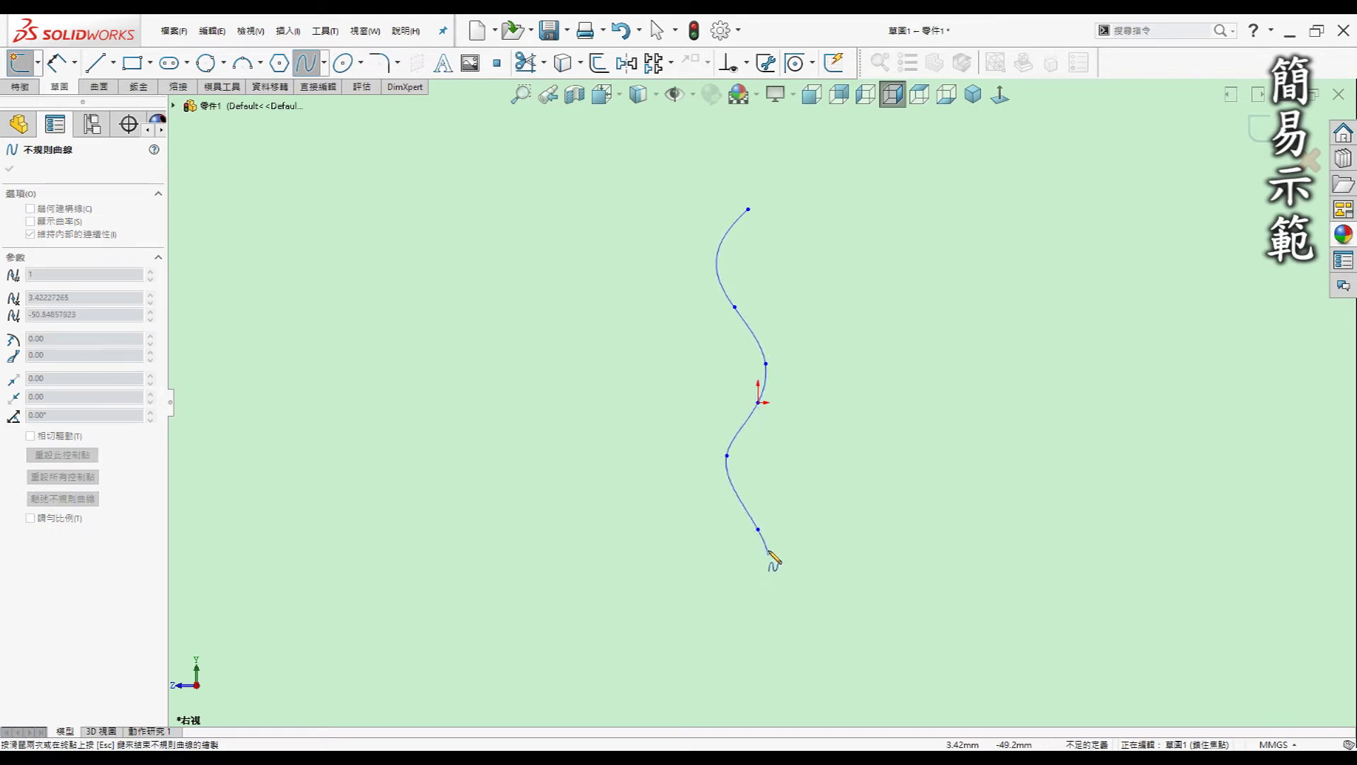
{"action": "left_click", "coordinate": [768, 591]}
{"action": "key", "text": "Escape"}
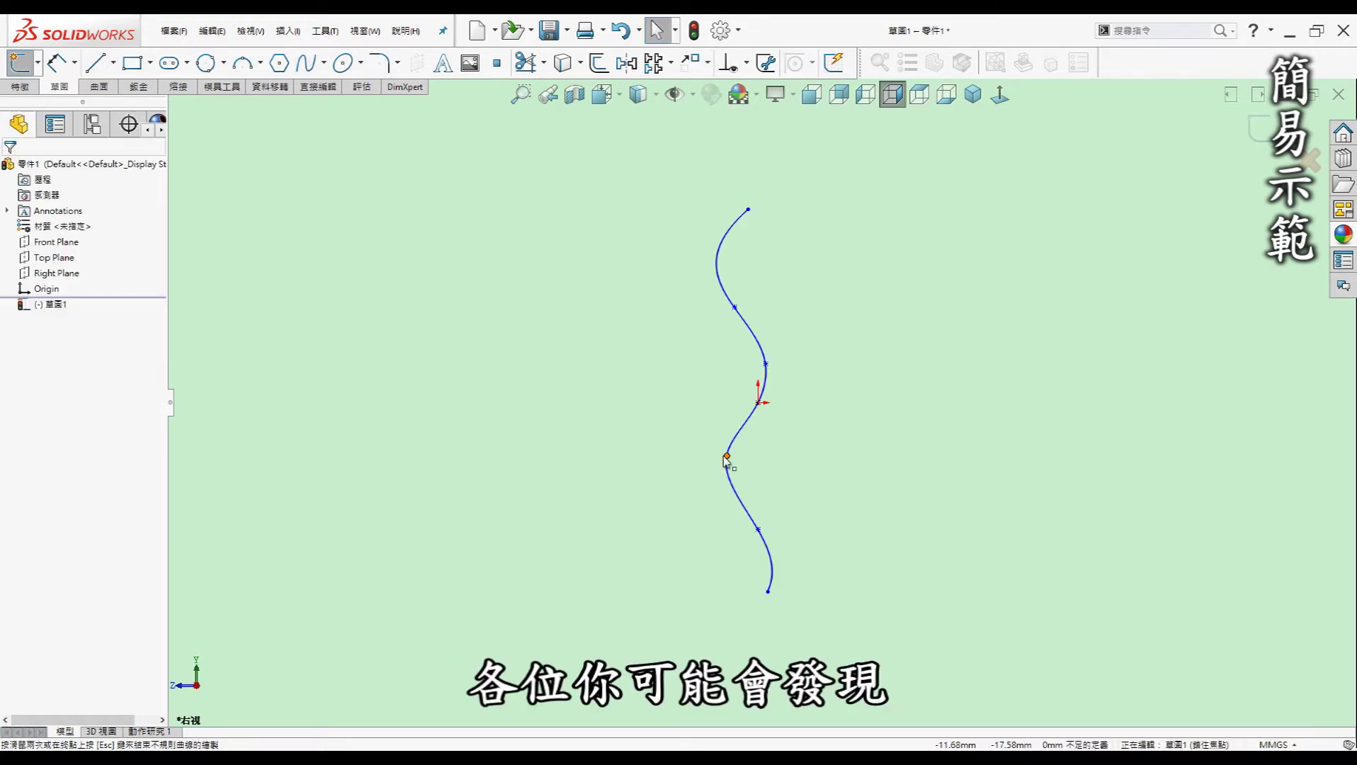
- Smooth the spline by dragging a lower point down and an upper point up
{"action": "left_click_drag", "start_coordinate": [726, 455], "coordinate": [738, 481]}
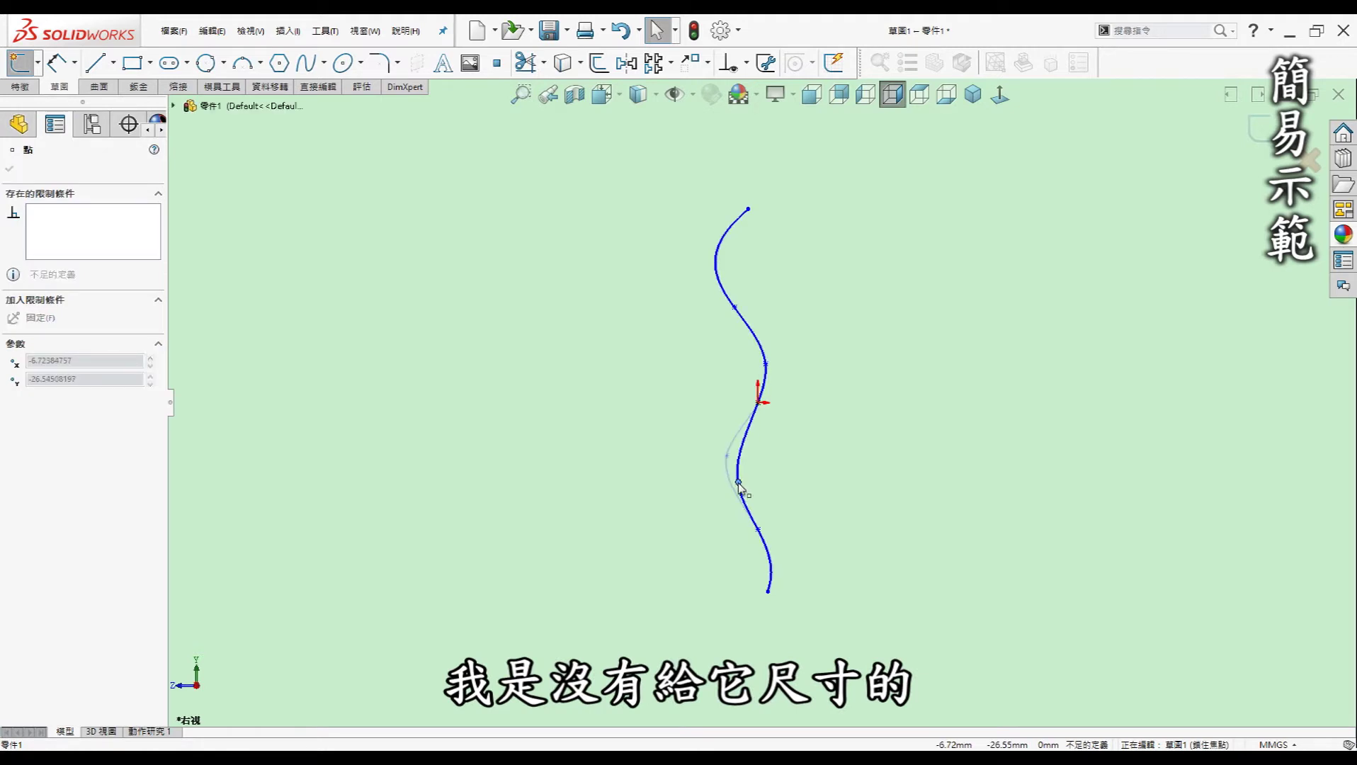
{"action": "left_click", "coordinate": [847, 353]}
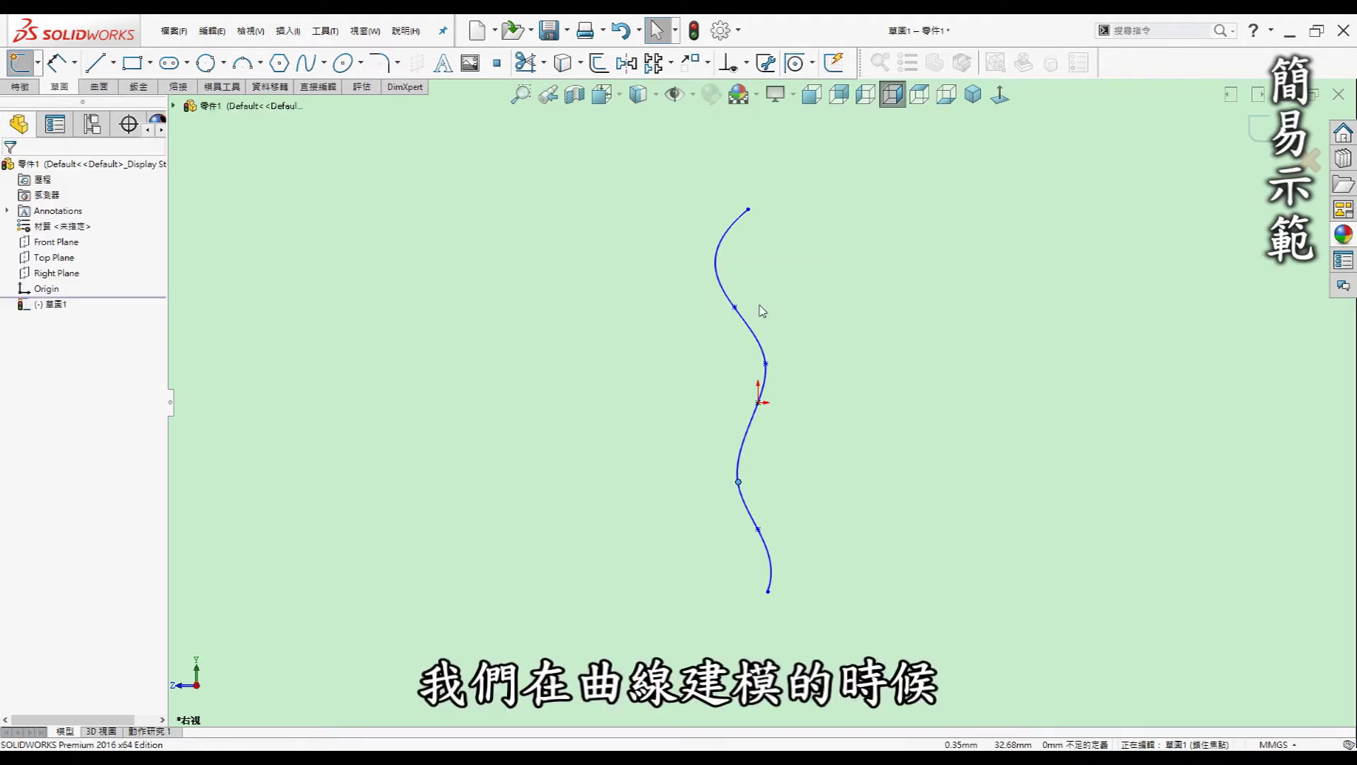
{"action": "left_click_drag", "start_coordinate": [734, 306], "coordinate": [740, 275]}
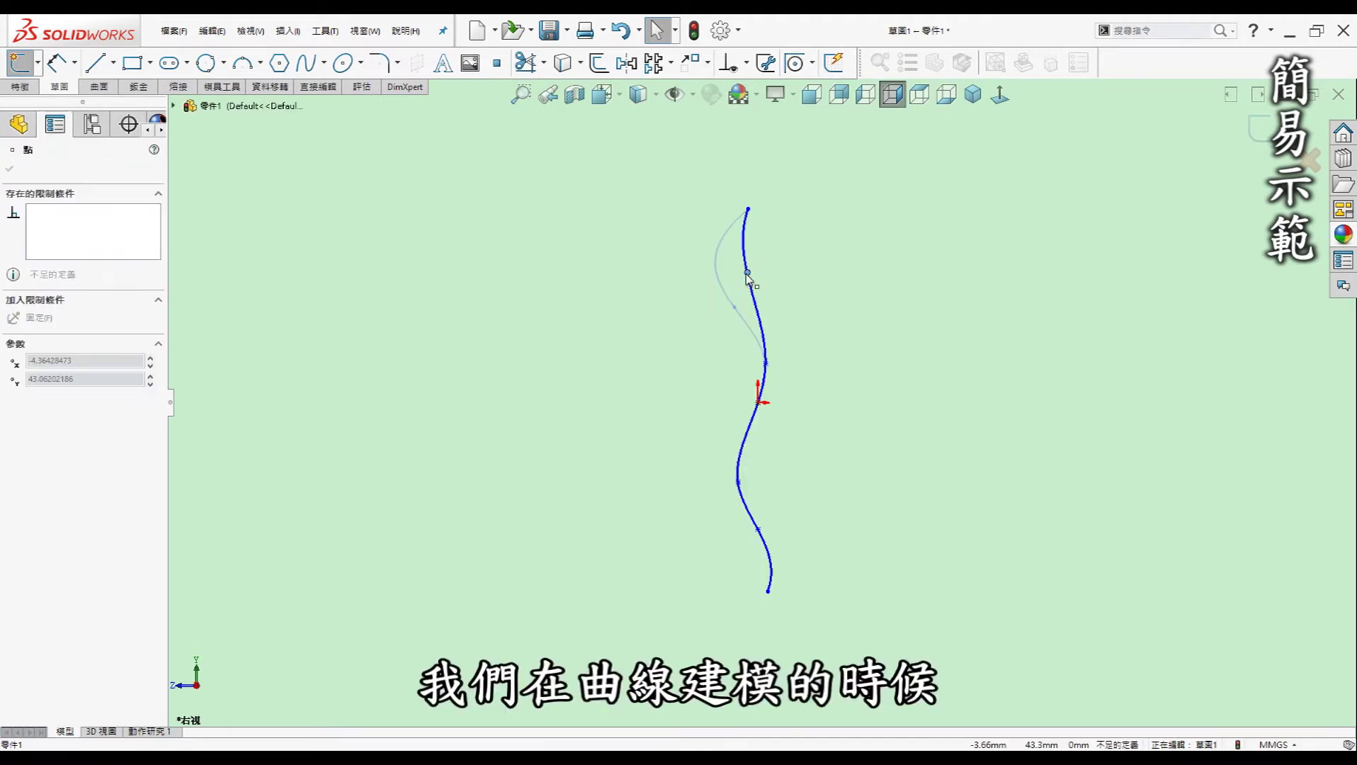
{"action": "left_click", "coordinate": [863, 389]}
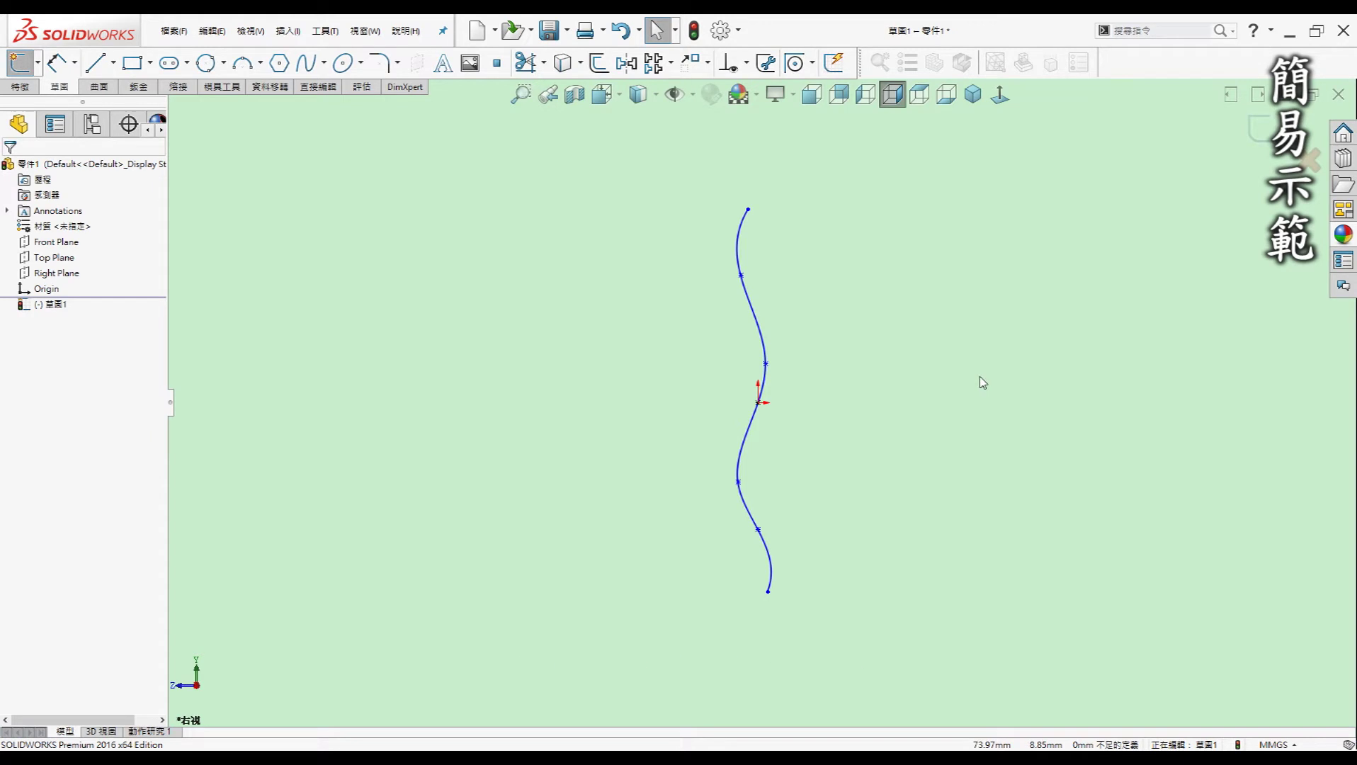
- Draw a vertical construction centerline right of the spline, then tilt the view to 3D
{"action": "key", "text": "l"}
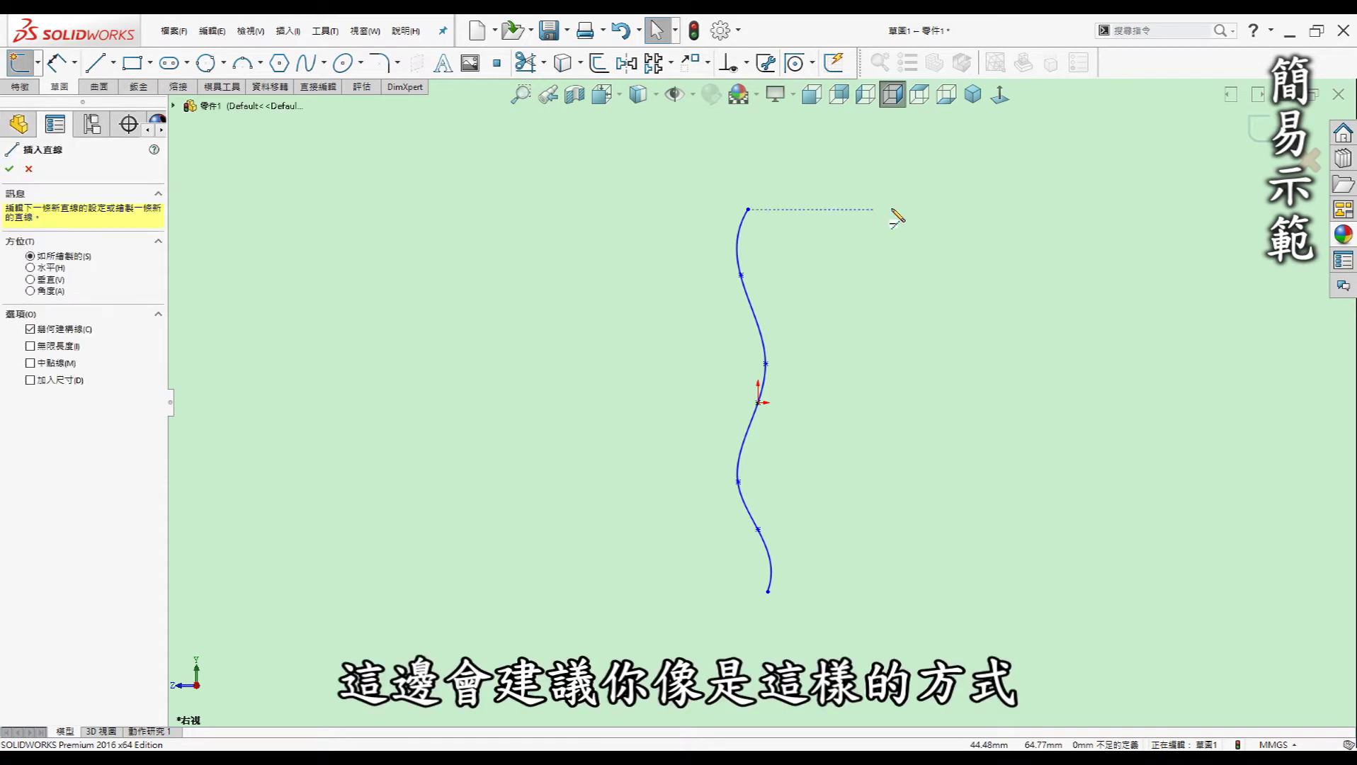
{"action": "mouse_move", "coordinate": [890, 210]}
{"action": "left_mouse_down"}
{"action": "mouse_move", "coordinate": [900, 606]}
{"action": "mouse_move", "coordinate": [891, 591]}
{"action": "left_mouse_up"}
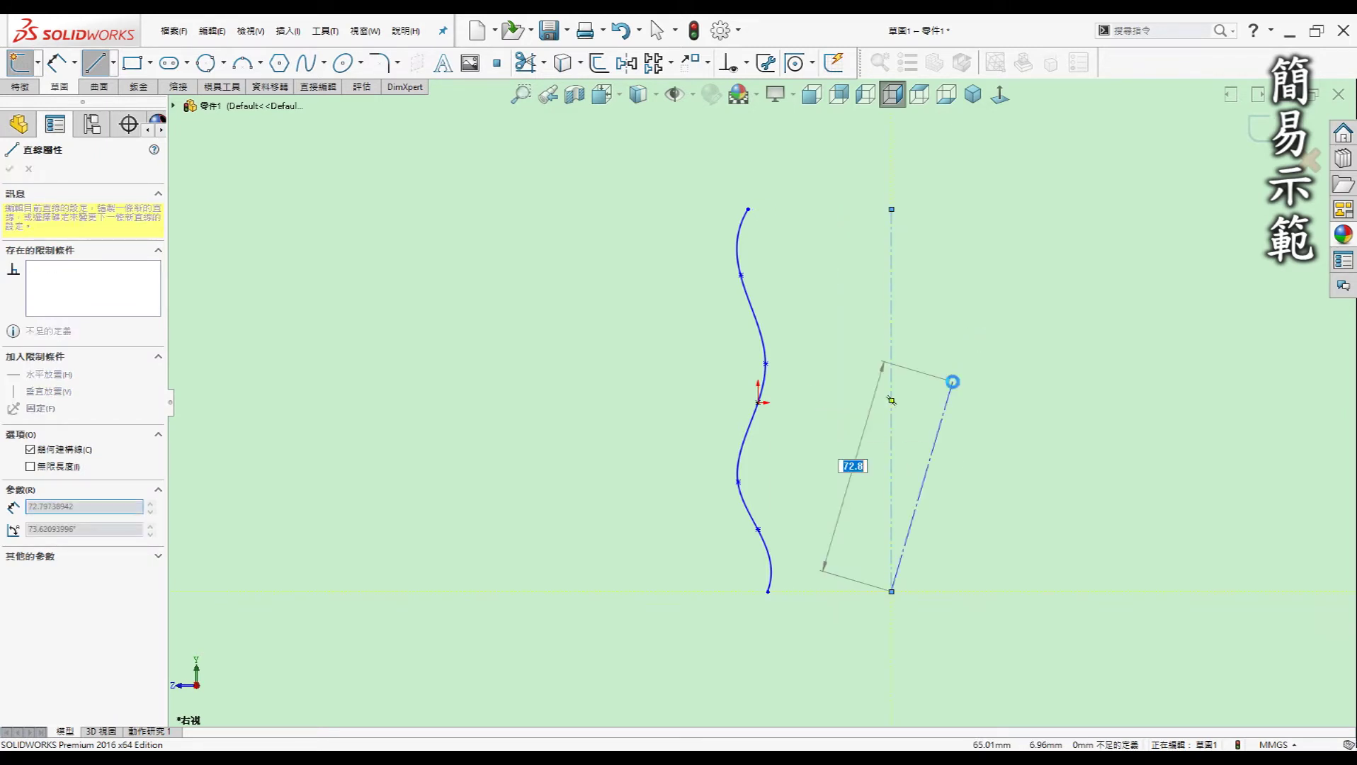
{"action": "key", "text": "Escape"}
{"action": "key", "text": "Escape"}
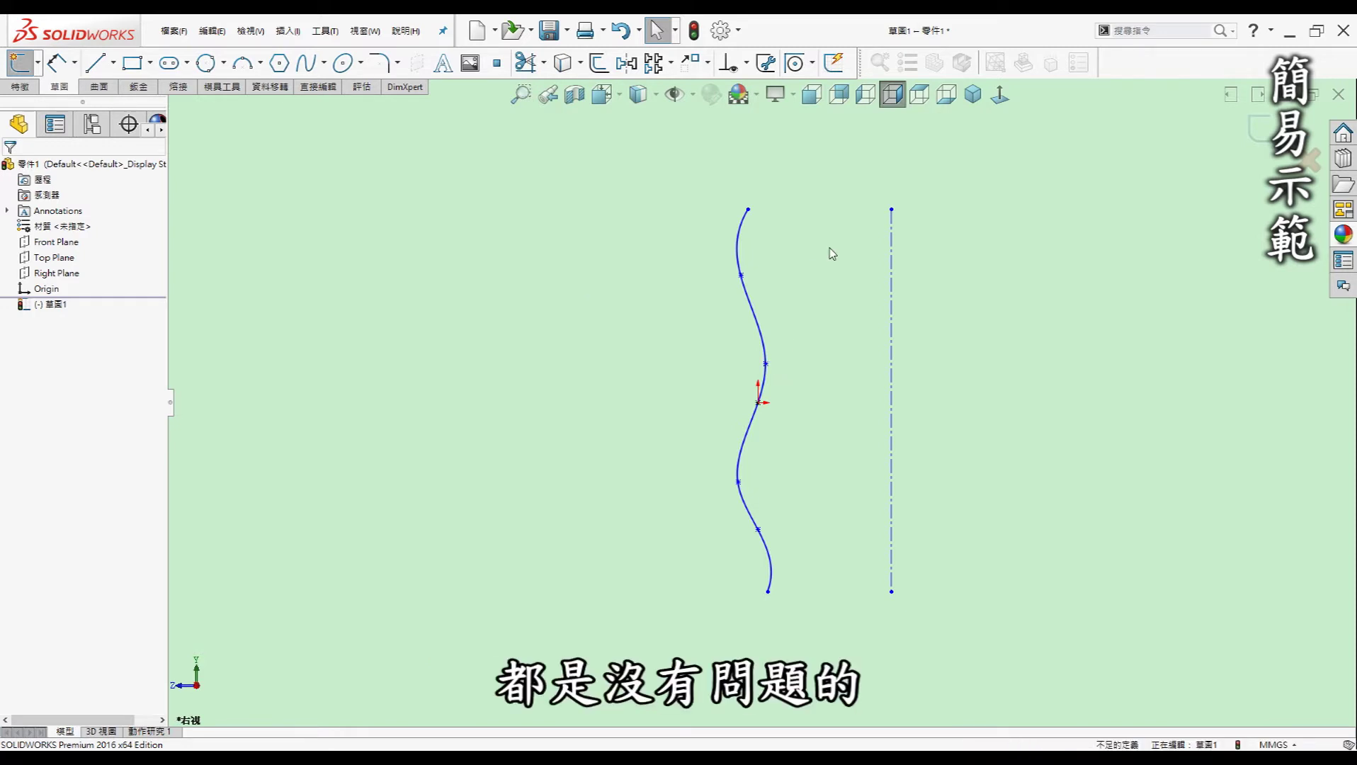
{"action": "middle_click_drag", "start_coordinate": [994, 221], "coordinate": [1051, 290]}
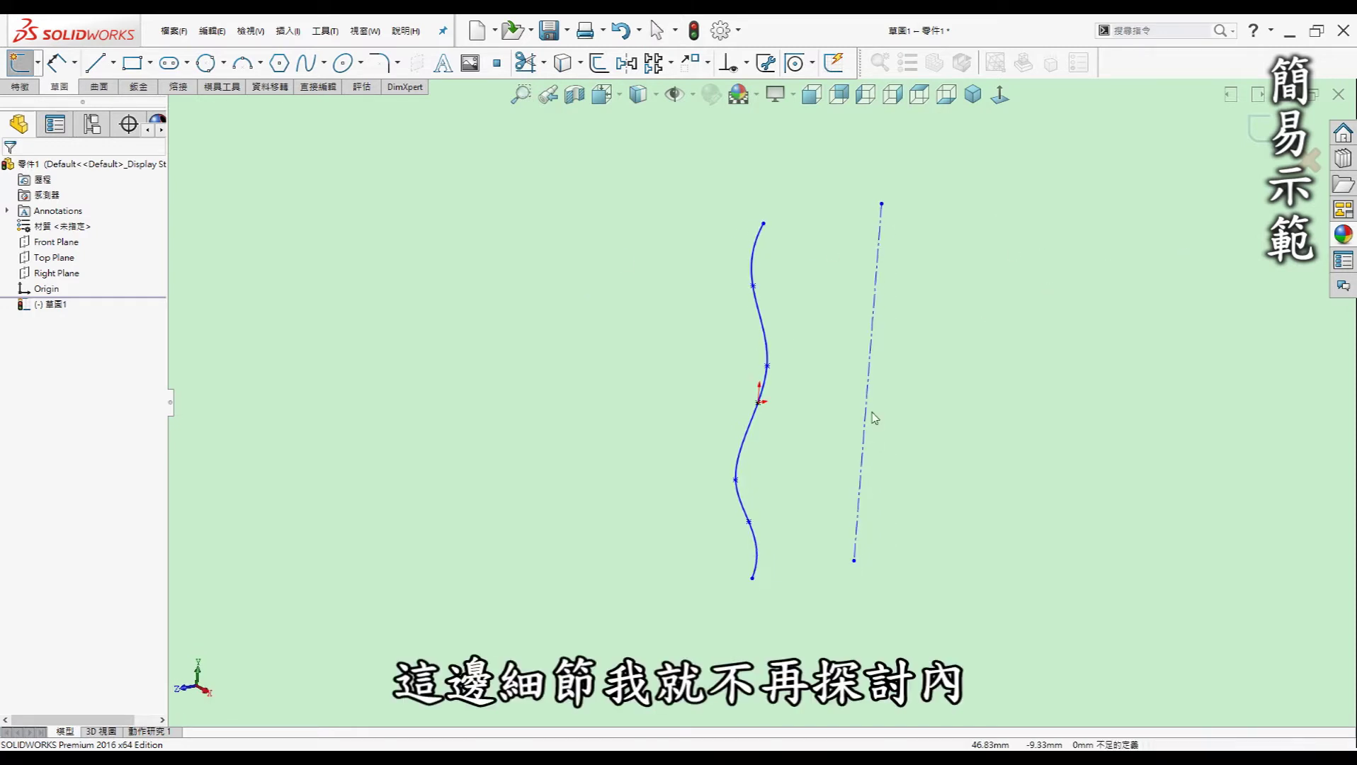
{"action": "mouse_move", "coordinate": [765, 250]}
{"action": "middle_mouse_down"}
{"action": "mouse_move", "coordinate": [812, 233]}
{"action": "mouse_move", "coordinate": [794, 293]}
{"action": "middle_mouse_up"}
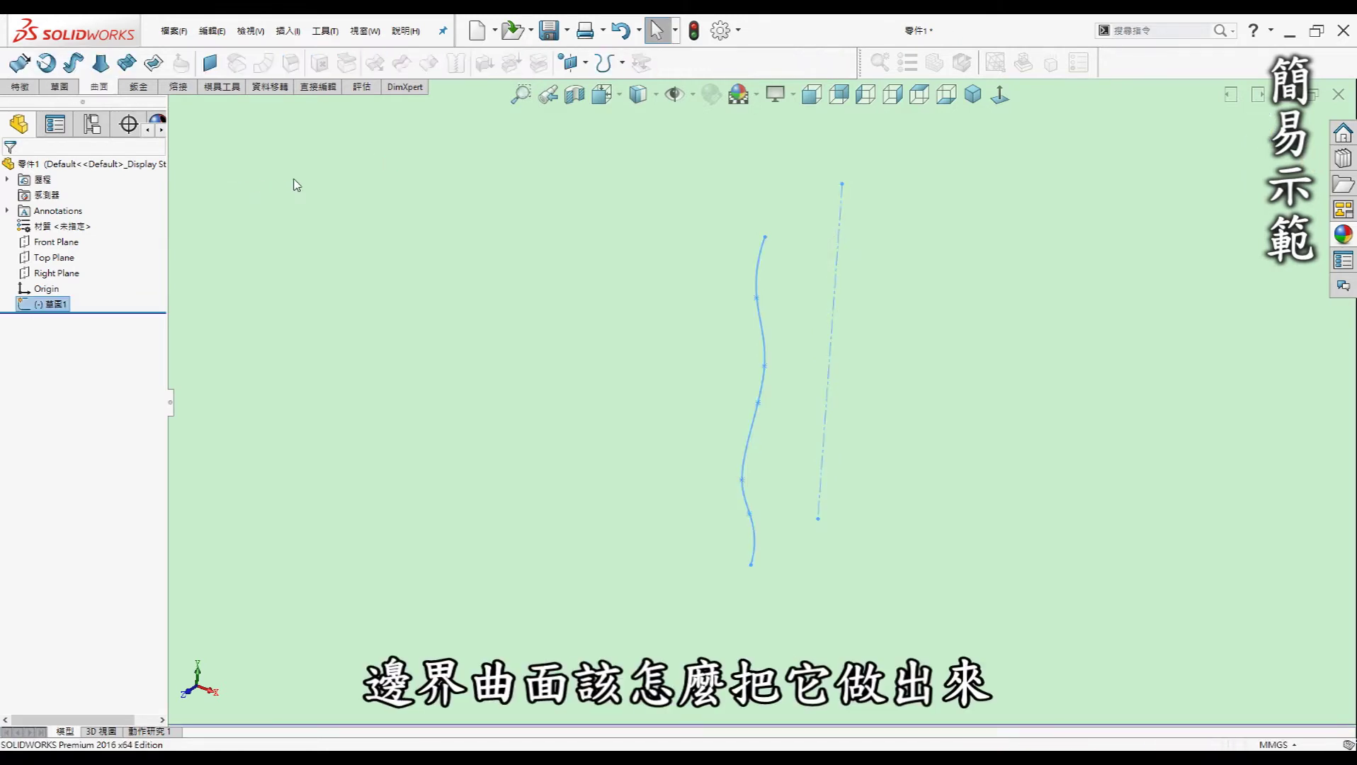
- On the Top Plane, sketch a wavy spline running left from the origin
{"action": "left_click", "coordinate": [72, 258]}
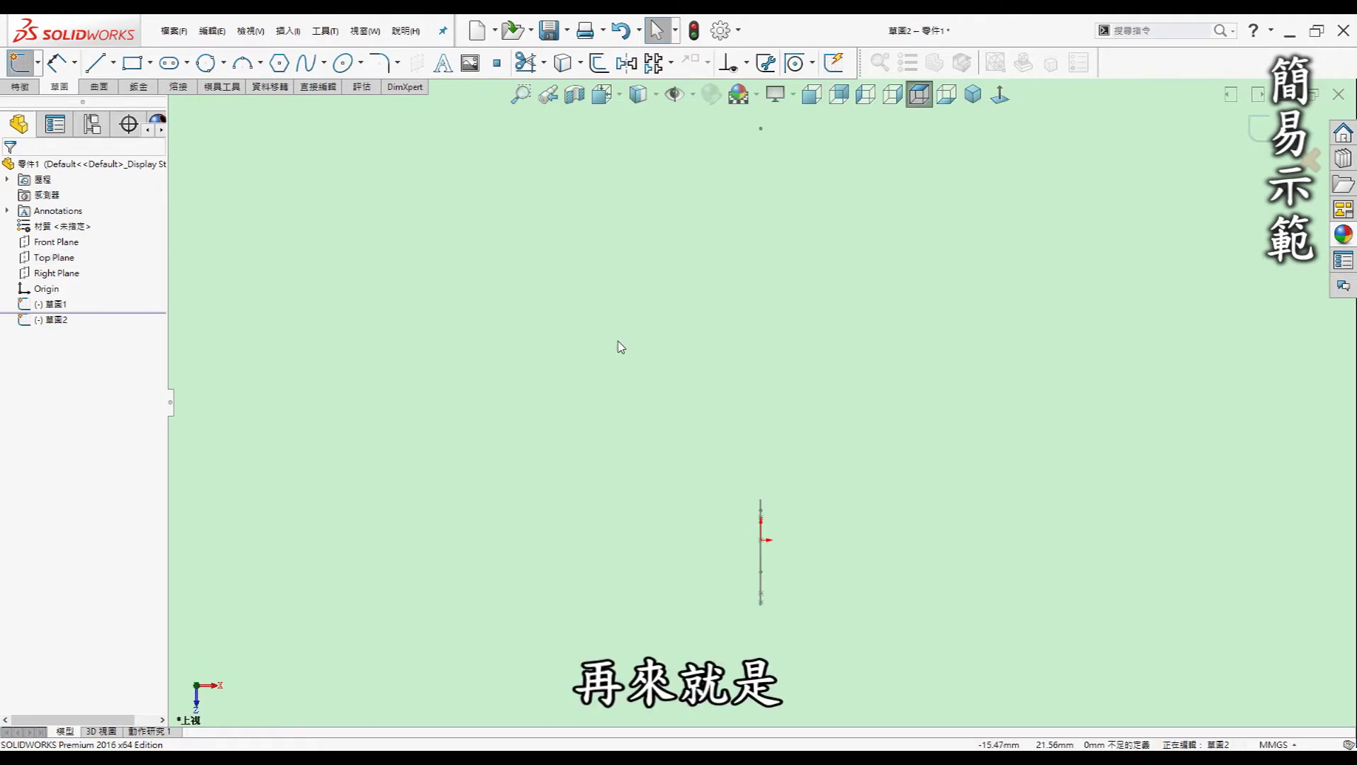
{"action": "key", "text": "s"}
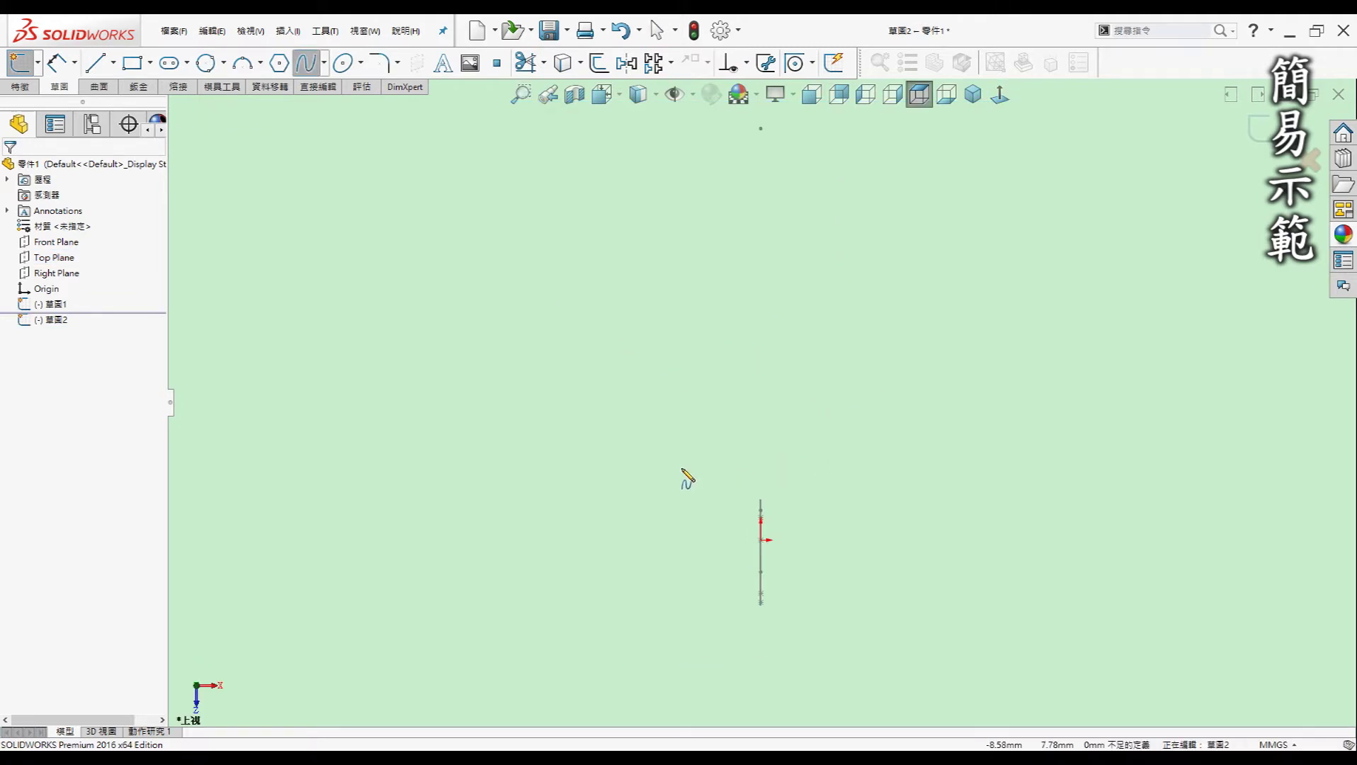
{"action": "middle_click_drag", "start_coordinate": [723, 482], "coordinate": [779, 499]}
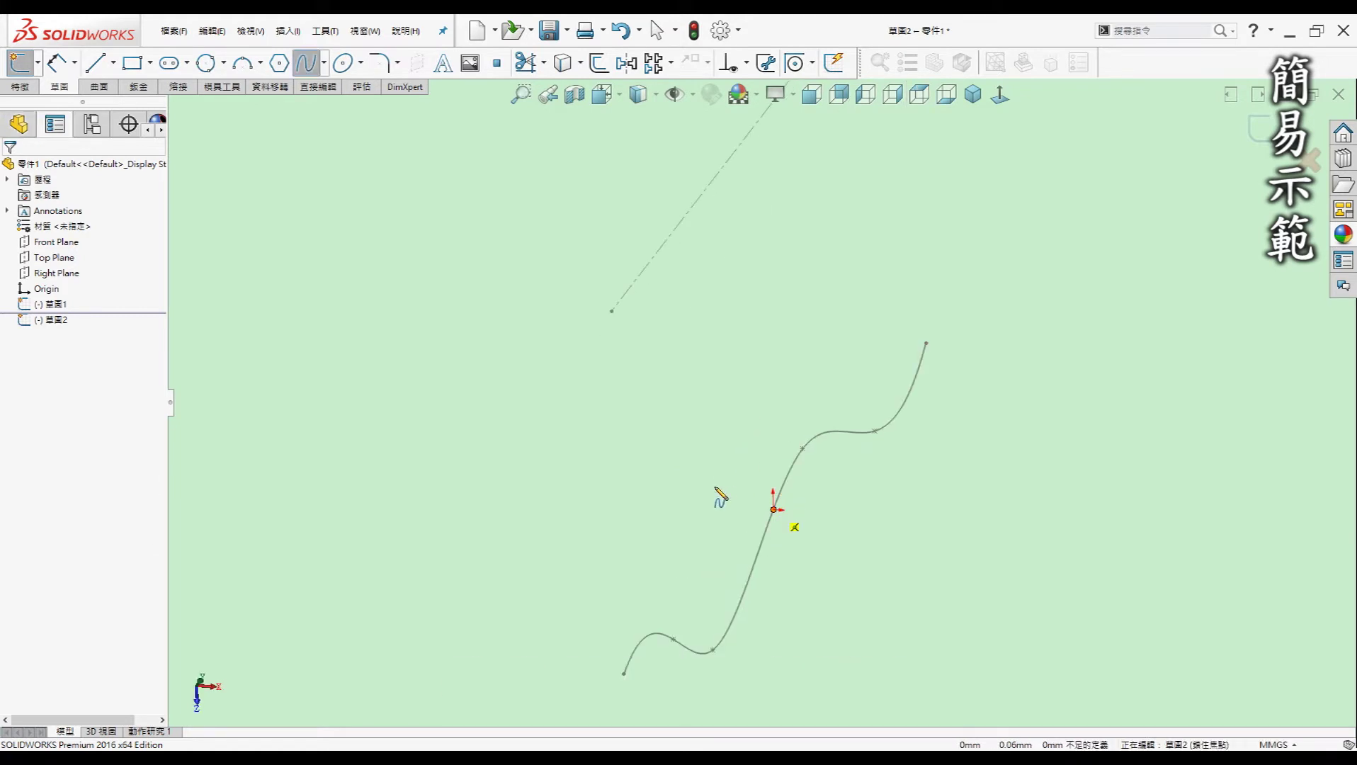
{"action": "left_click", "coordinate": [774, 508]}
{"action": "left_click", "coordinate": [699, 487]}
{"action": "left_click", "coordinate": [615, 513]}
{"action": "left_click", "coordinate": [486, 520]}
{"action": "left_click", "coordinate": [461, 447]}
{"action": "left_click", "coordinate": [369, 459]}
{"action": "double_click", "coordinate": [316, 484]}
{"action": "key", "text": "Escape"}
- From a top view, drag the spline's points to smooth it, then view both curves isometrically
{"action": "left_click", "coordinate": [919, 94]}
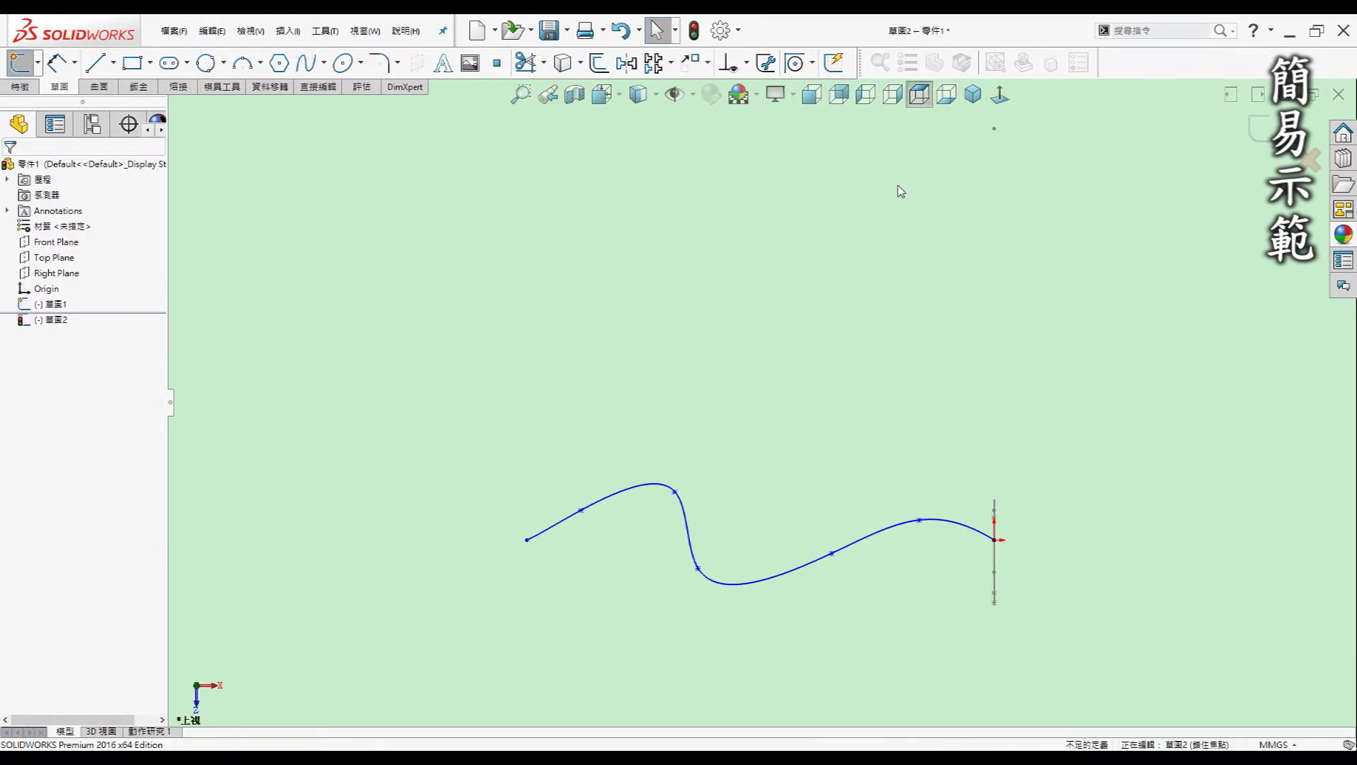
{"action": "left_click_drag", "start_coordinate": [921, 522], "coordinate": [927, 528]}
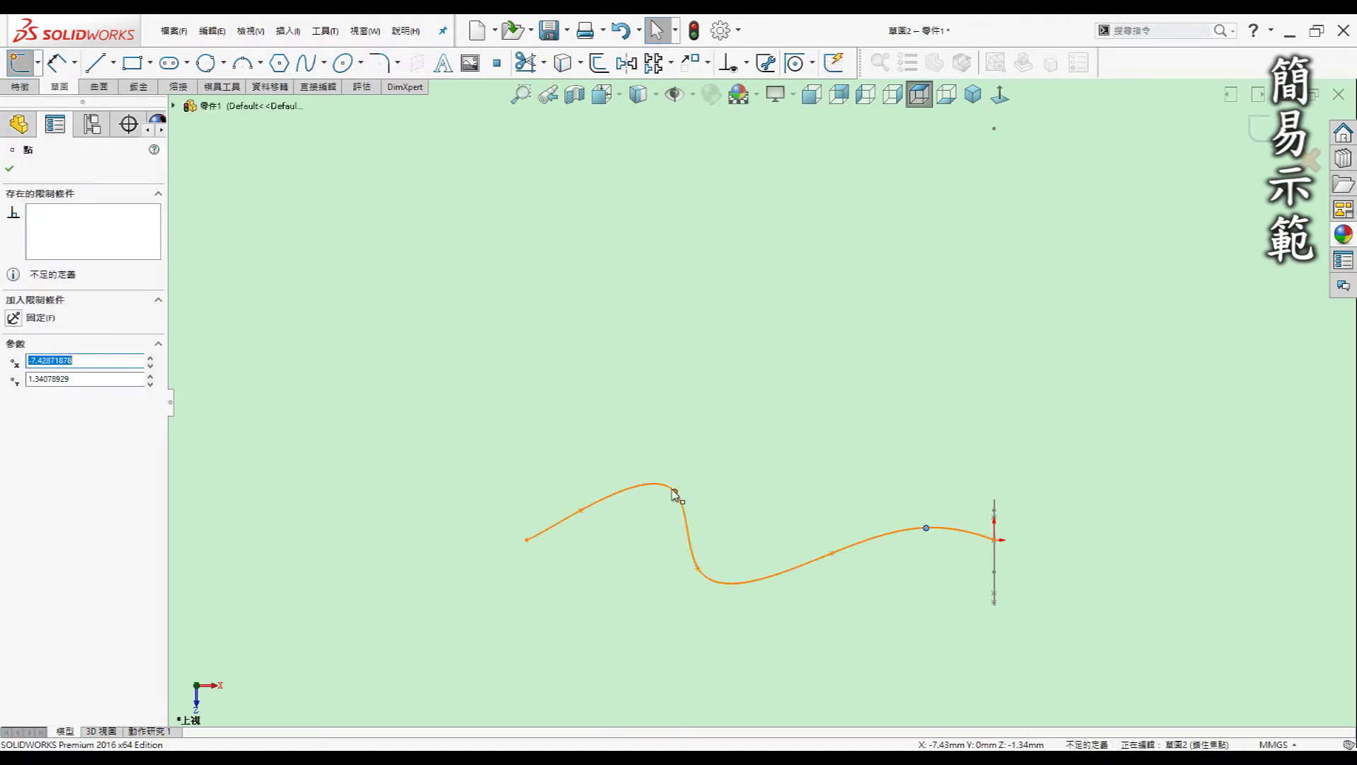
{"action": "left_click_drag", "start_coordinate": [674, 491], "coordinate": [653, 514]}
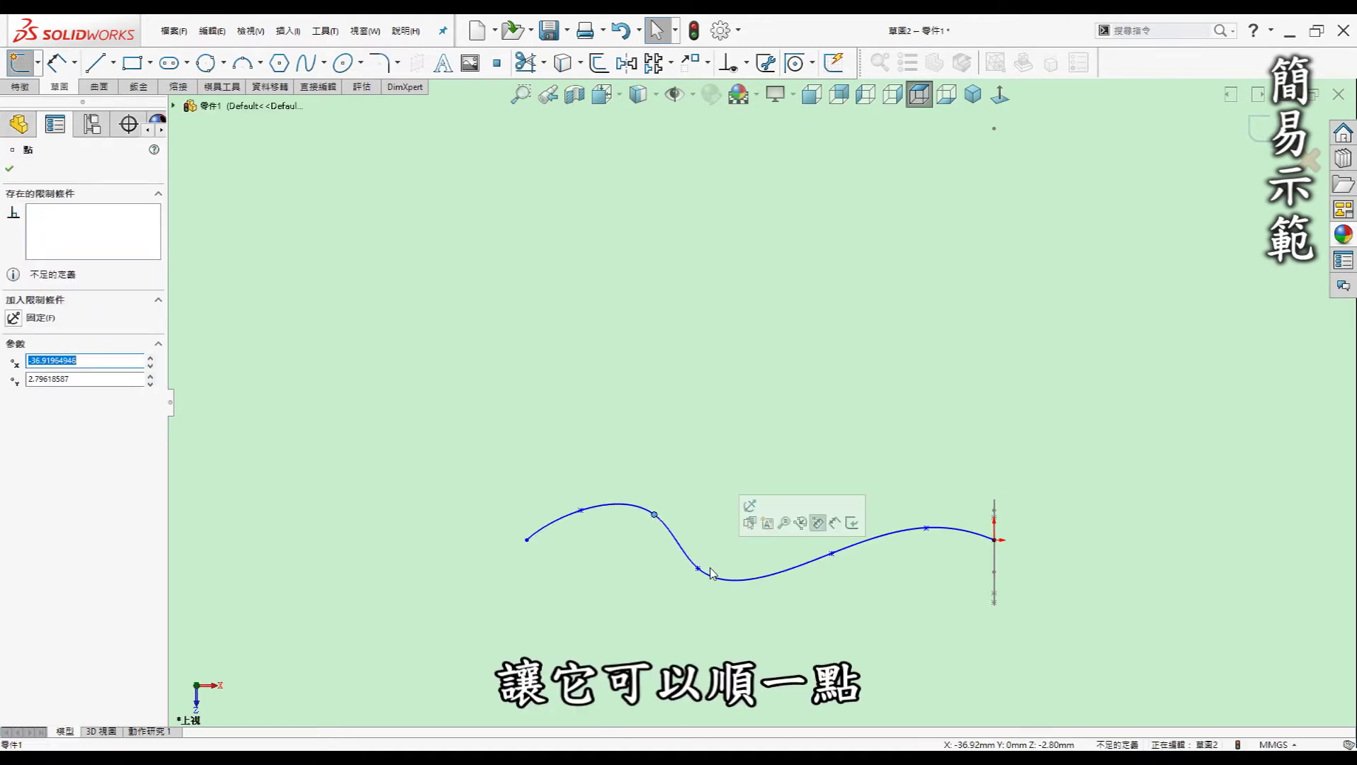
{"action": "left_click_drag", "start_coordinate": [698, 569], "coordinate": [755, 560]}
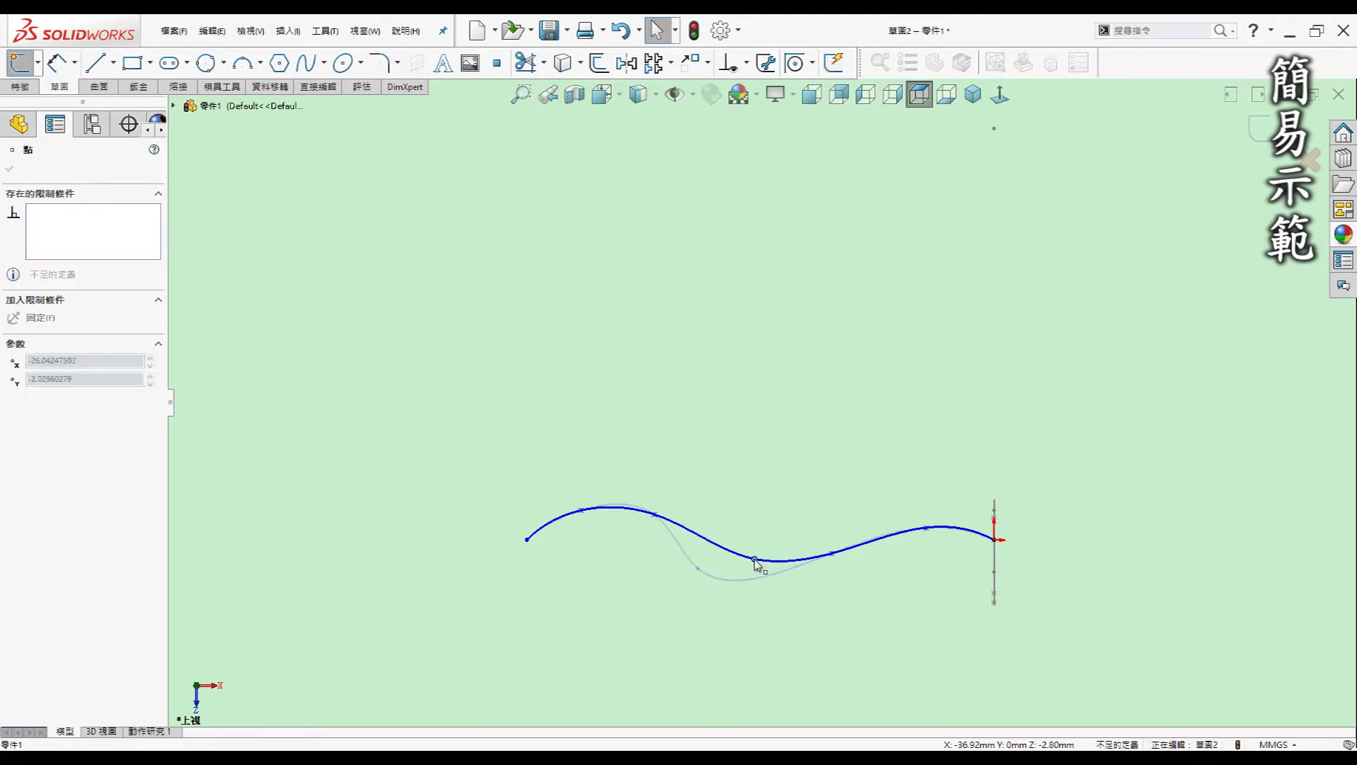
{"action": "left_click", "coordinate": [621, 539]}
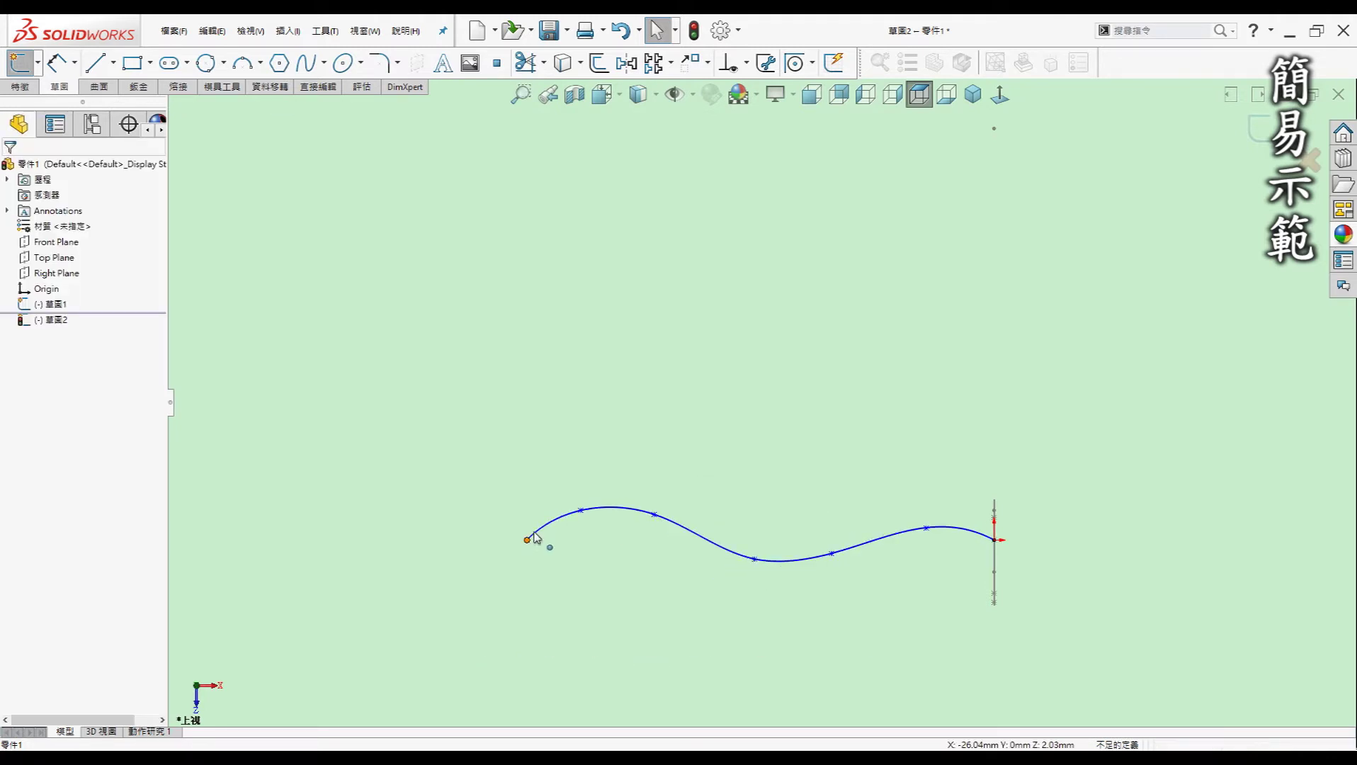
{"action": "left_click_drag", "start_coordinate": [528, 541], "coordinate": [558, 533]}
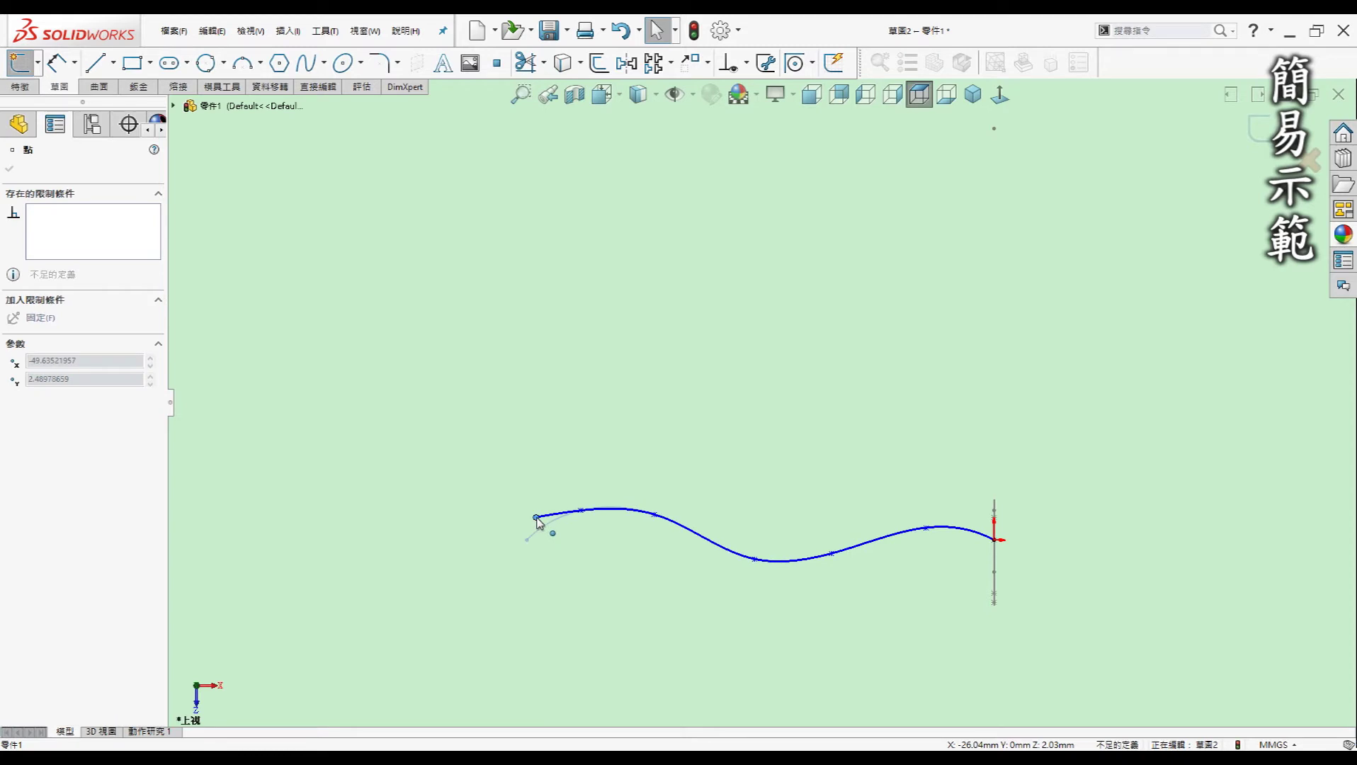
{"action": "left_click", "coordinate": [772, 469]}
{"action": "left_click", "coordinate": [813, 94]}
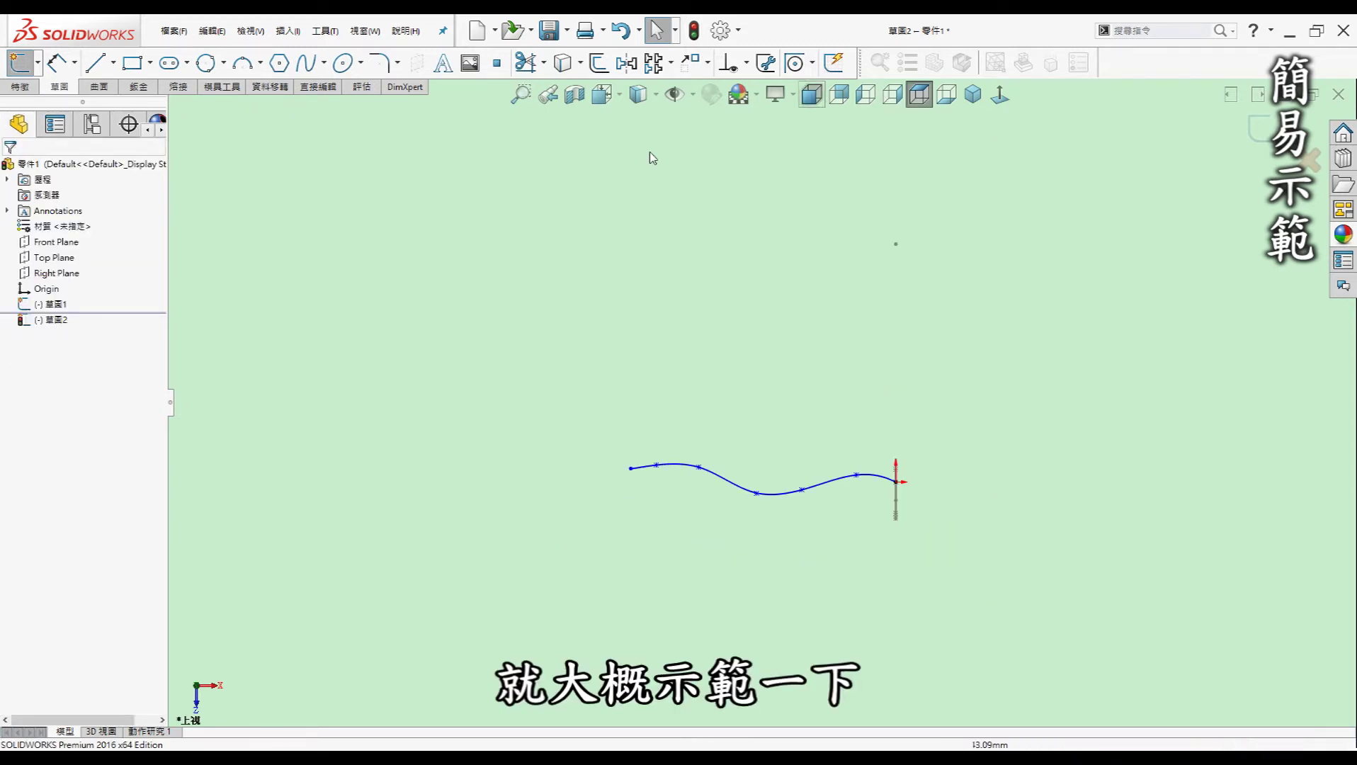
{"action": "left_click", "coordinate": [972, 94]}
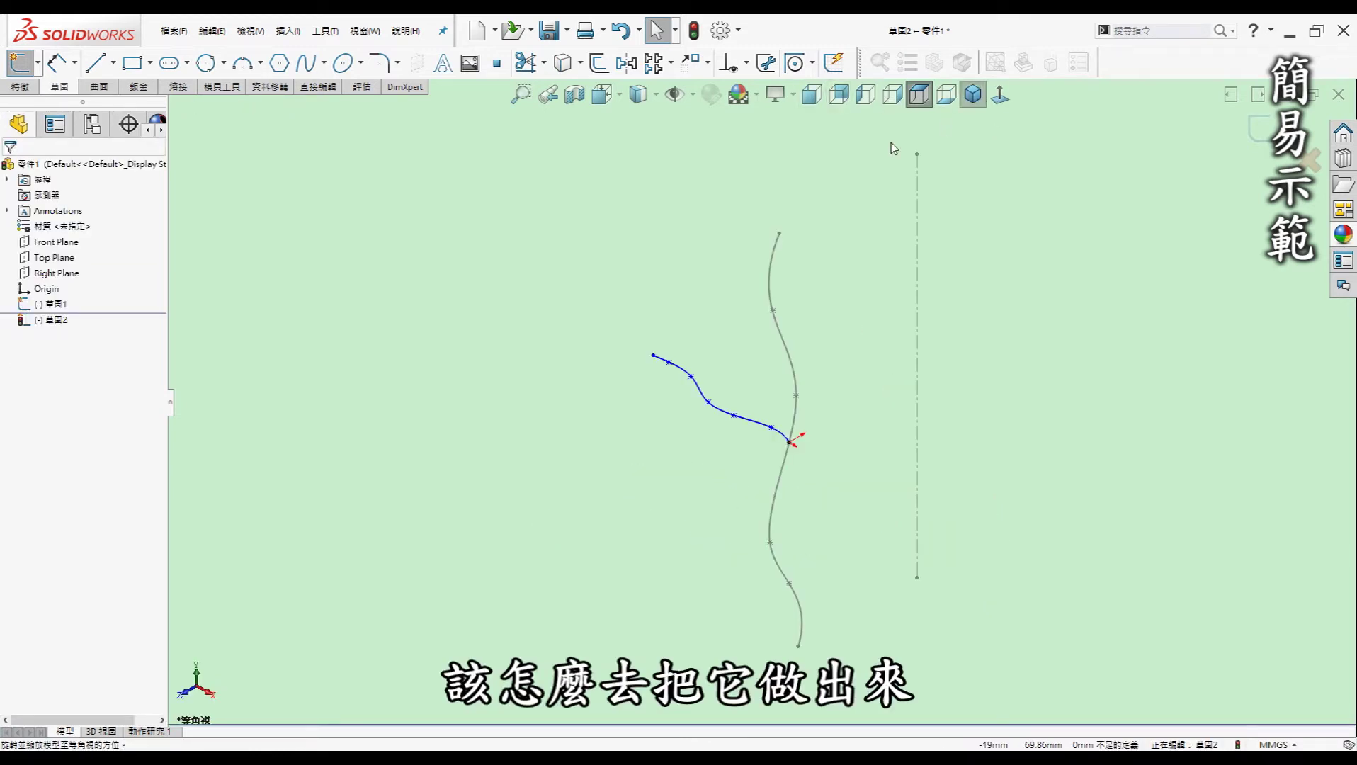
- Exit the second spline sketch so it stands as Sketch2
{"action": "key", "text": "ctrl+b"}
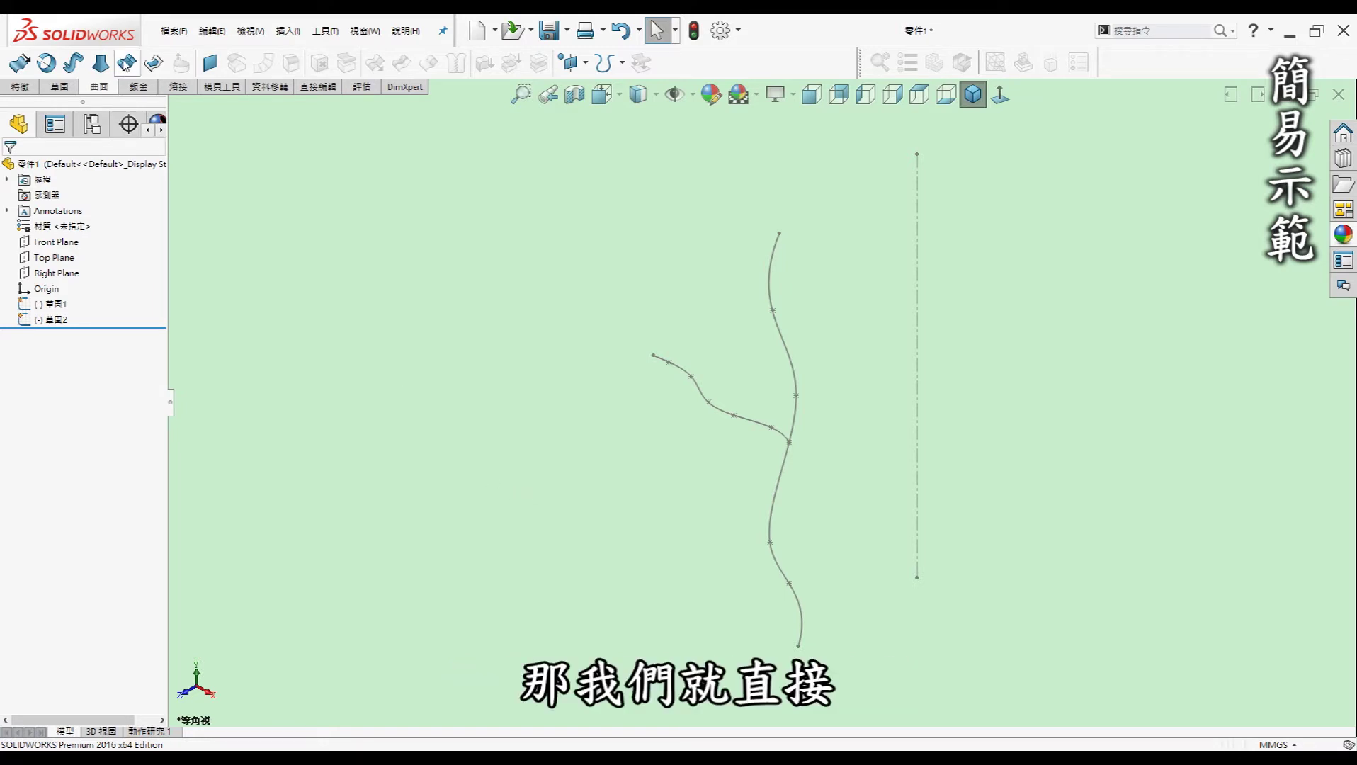
- Build a boundary surface with Sketch1 as Direction 1 and Sketch2 as Direction 2
{"action": "left_click", "coordinate": [125, 67]}
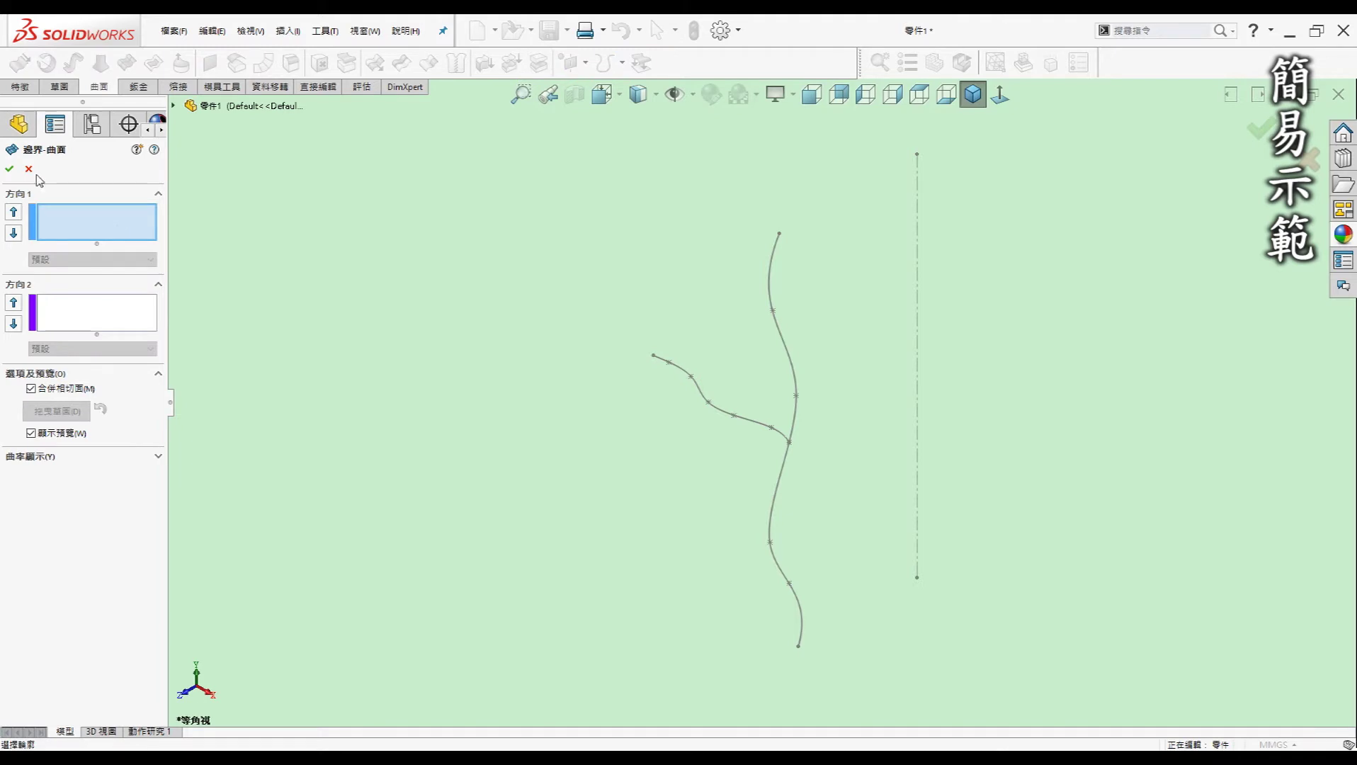
{"action": "left_click", "coordinate": [795, 369]}
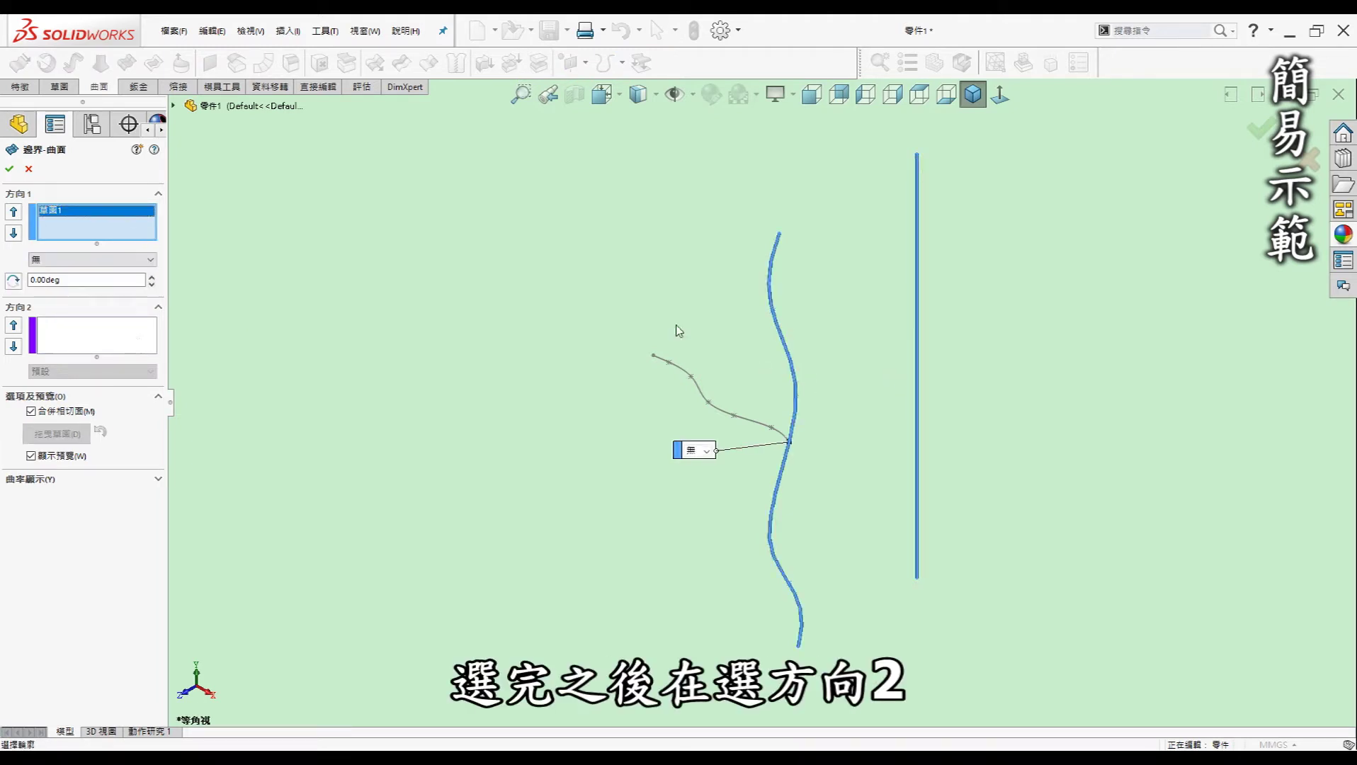
{"action": "left_click", "coordinate": [131, 336]}
{"action": "left_click", "coordinate": [723, 416]}
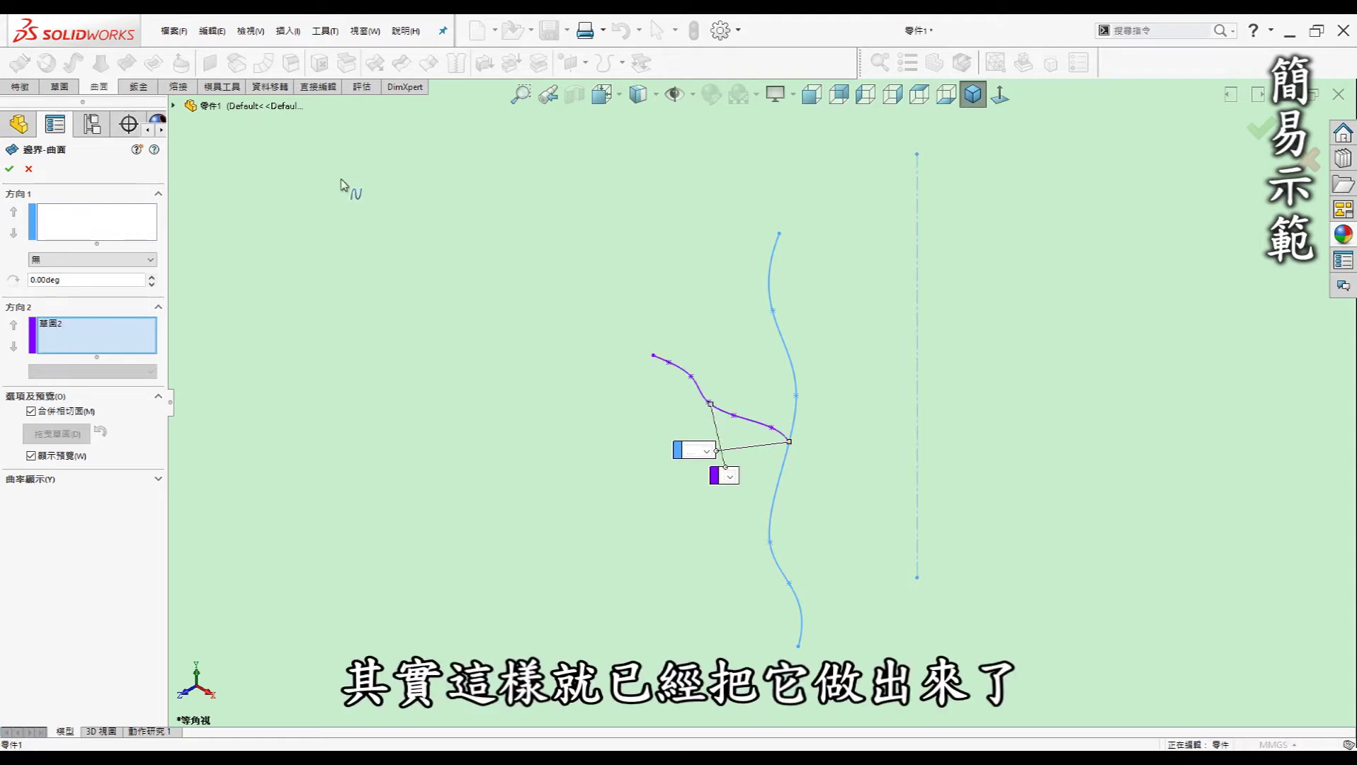
{"action": "left_click", "coordinate": [9, 168]}
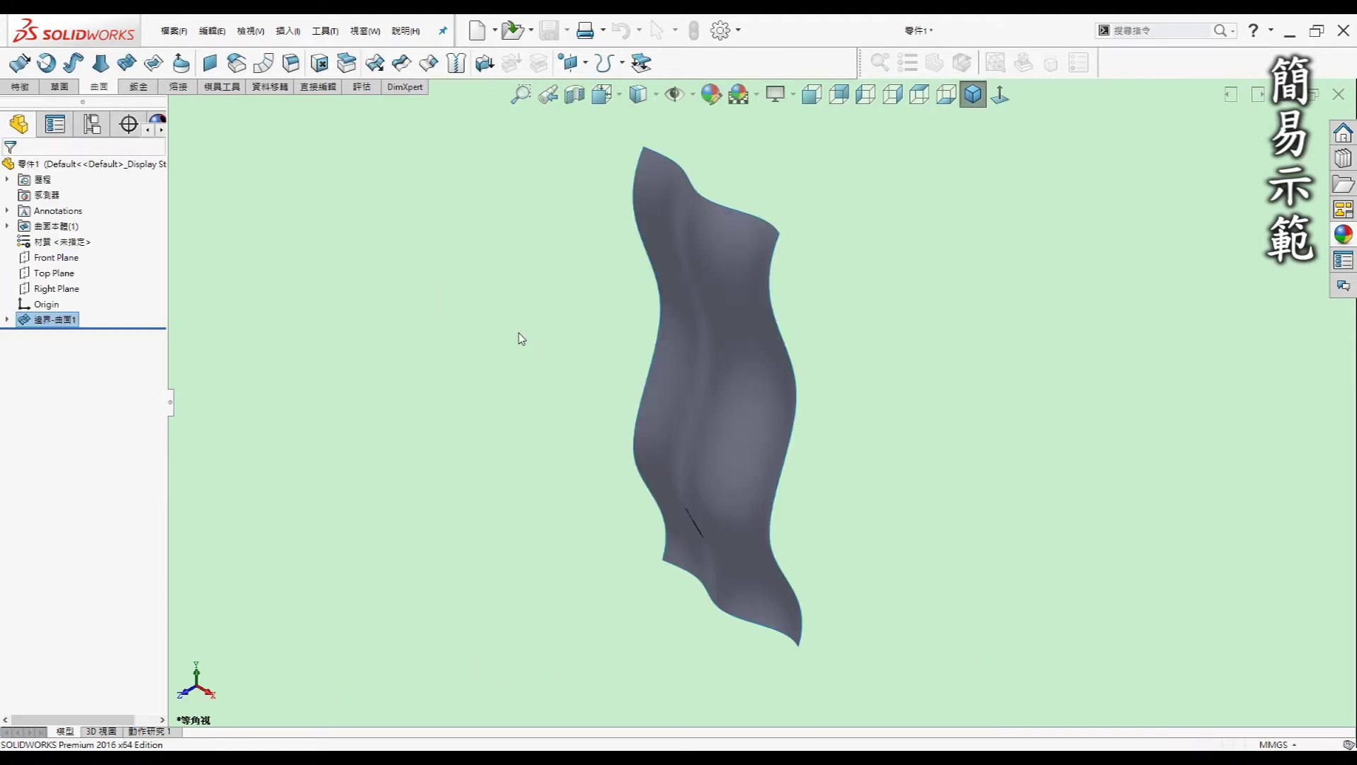
- Orbit to see the surface edge-on and expand Boundary-Surface1 in the feature tree
{"action": "mouse_move", "coordinate": [721, 454]}
{"action": "middle_mouse_down"}
{"action": "mouse_move", "coordinate": [815, 365]}
{"action": "mouse_move", "coordinate": [960, 393]}
{"action": "mouse_move", "coordinate": [885, 400]}
{"action": "mouse_move", "coordinate": [742, 312]}
{"action": "mouse_move", "coordinate": [669, 497]}
{"action": "middle_mouse_up"}
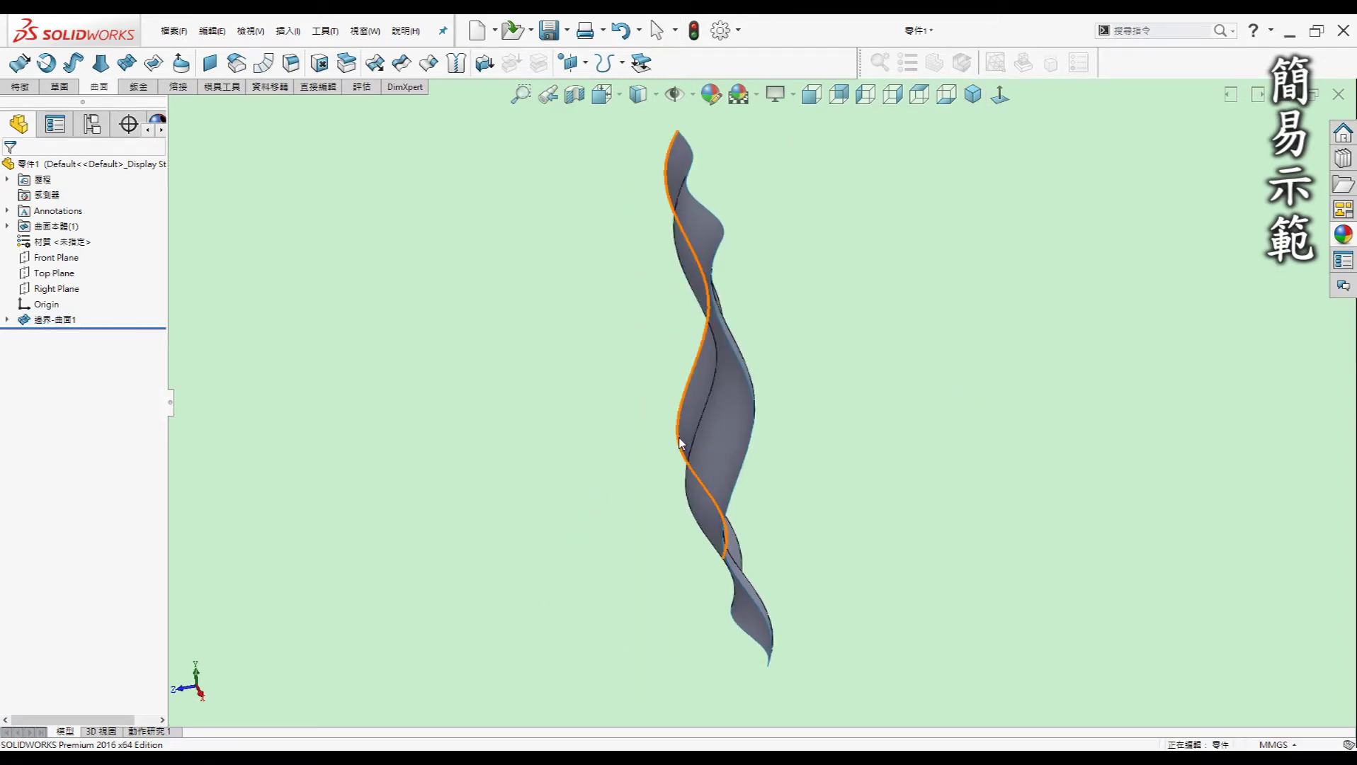
{"action": "left_click", "coordinate": [7, 319]}
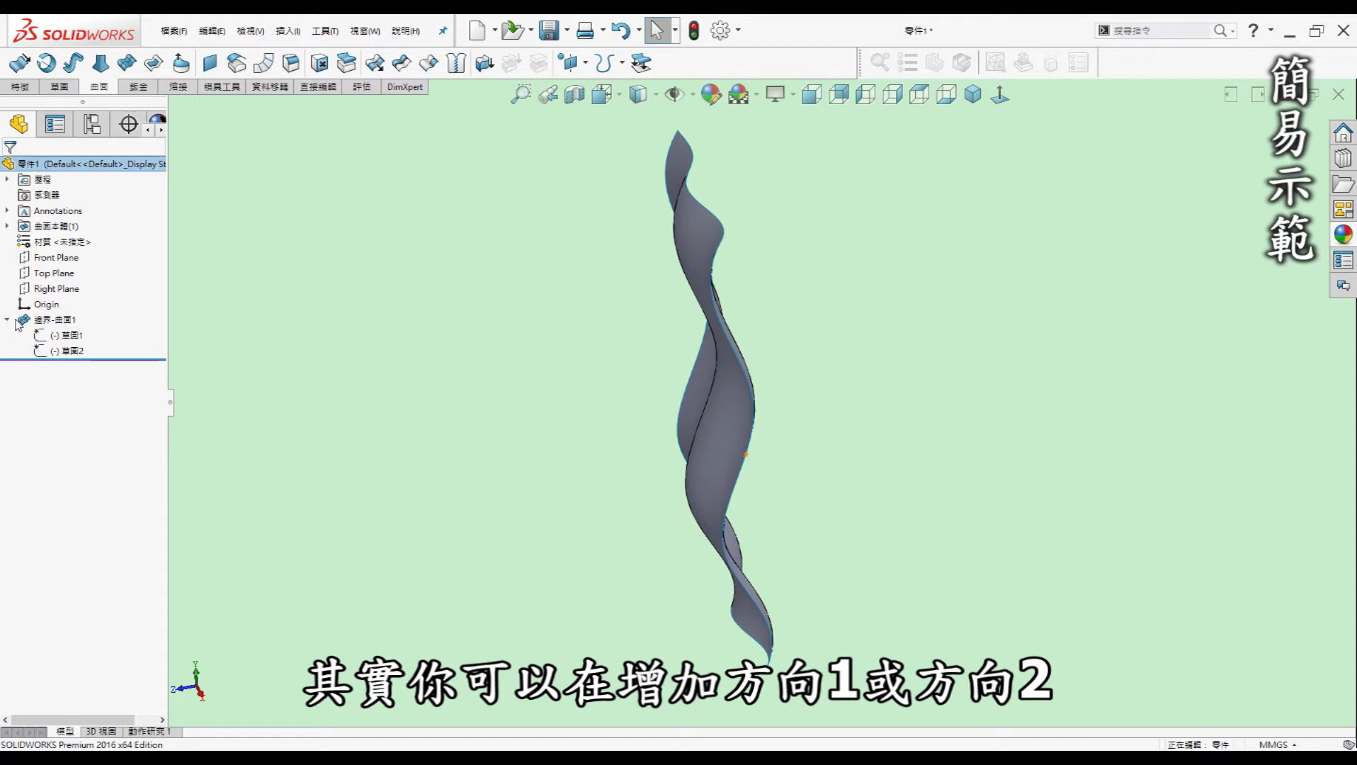
{"action": "left_click", "coordinate": [55, 319]}
{"action": "right_click", "coordinate": [56, 324]}
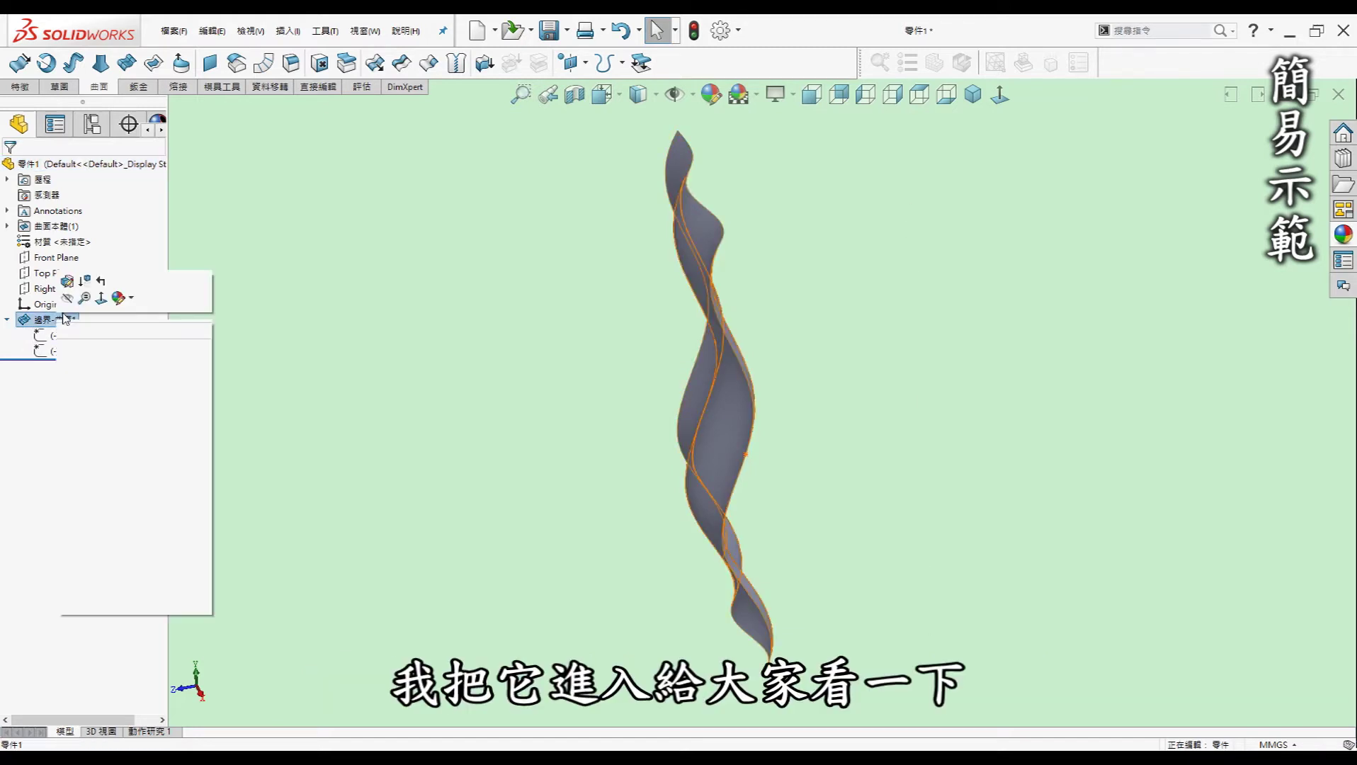
- Reopen Boundary-Surface1 with Edit Feature and rotate the surface to face the viewer
{"action": "left_click", "coordinate": [91, 298]}
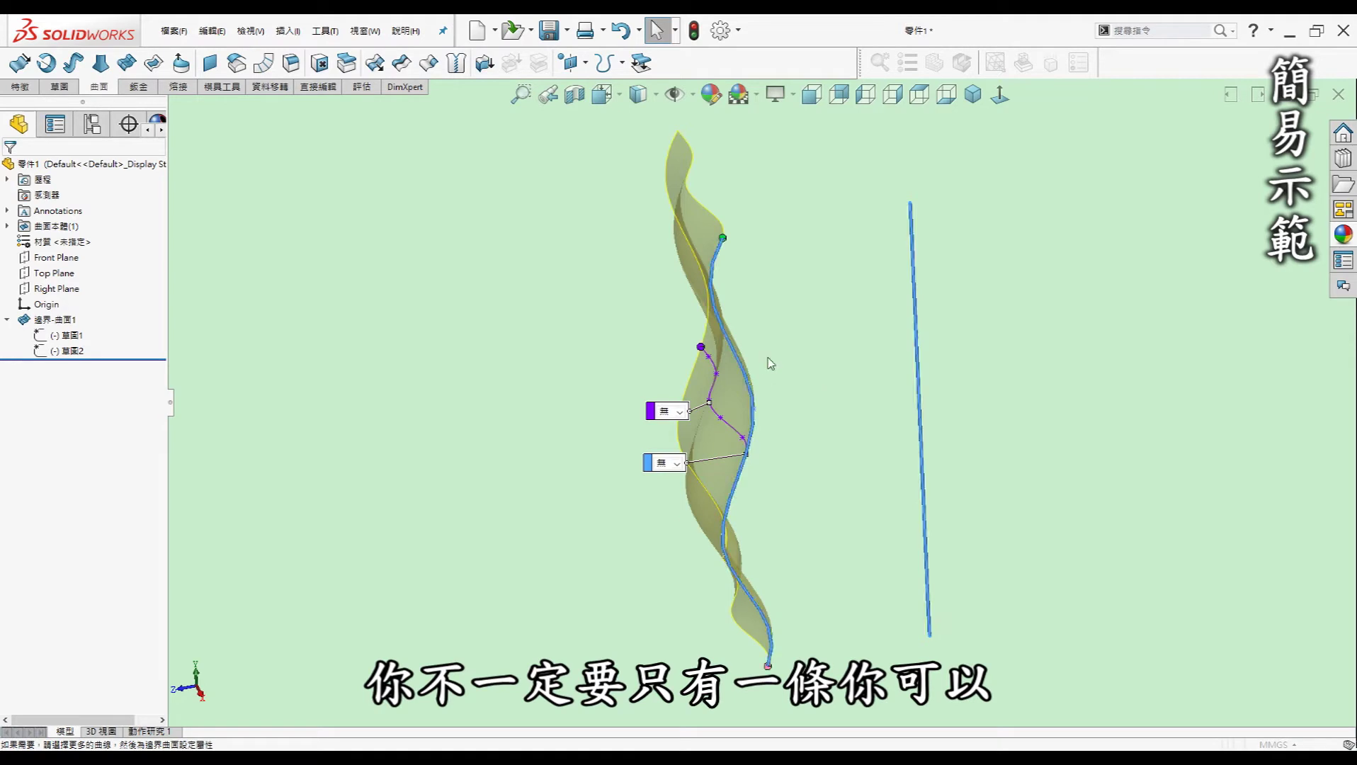
{"action": "middle_click_drag", "start_coordinate": [842, 330], "coordinate": [910, 227]}
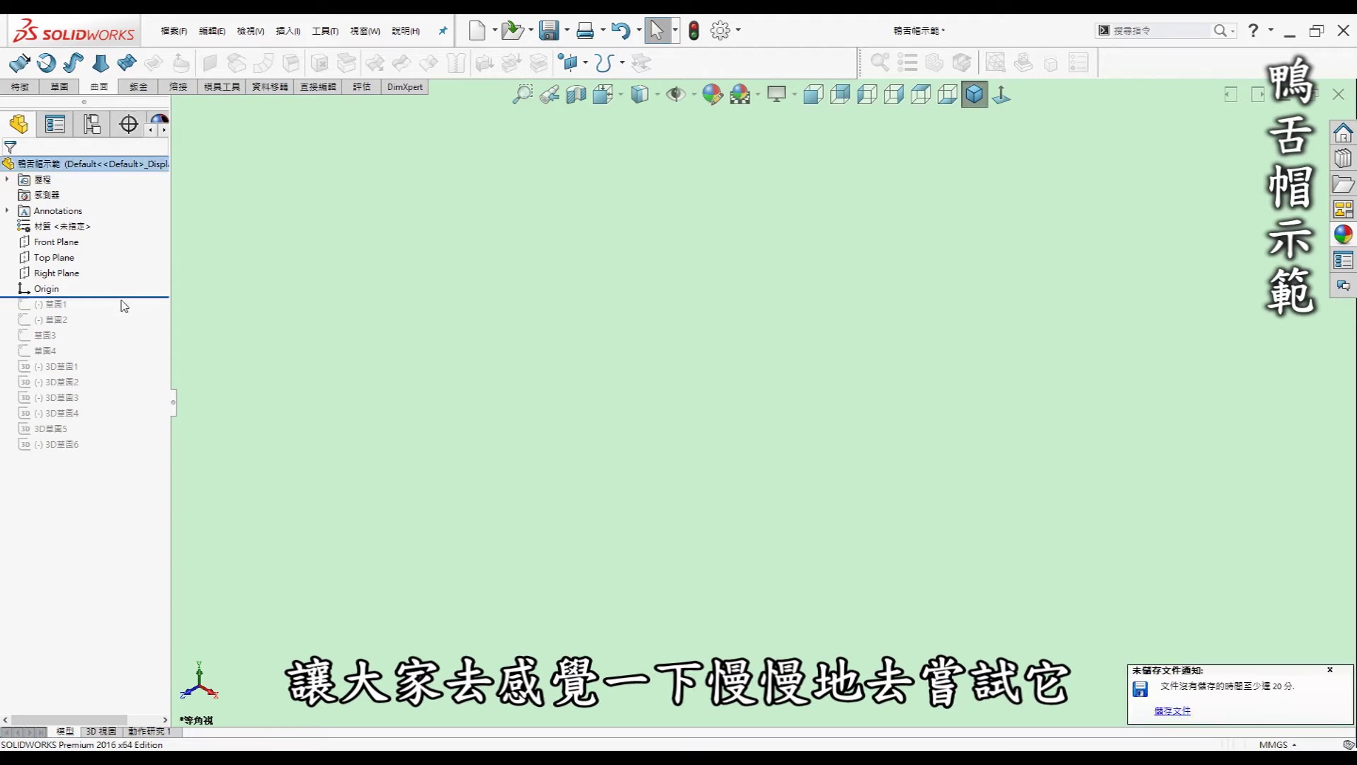
- Roll the cap part forward one feature at a time through 草圖1–草圖4 and 3D草圖1
{"action": "left_click_drag", "start_coordinate": [127, 305], "coordinate": [129, 313]}
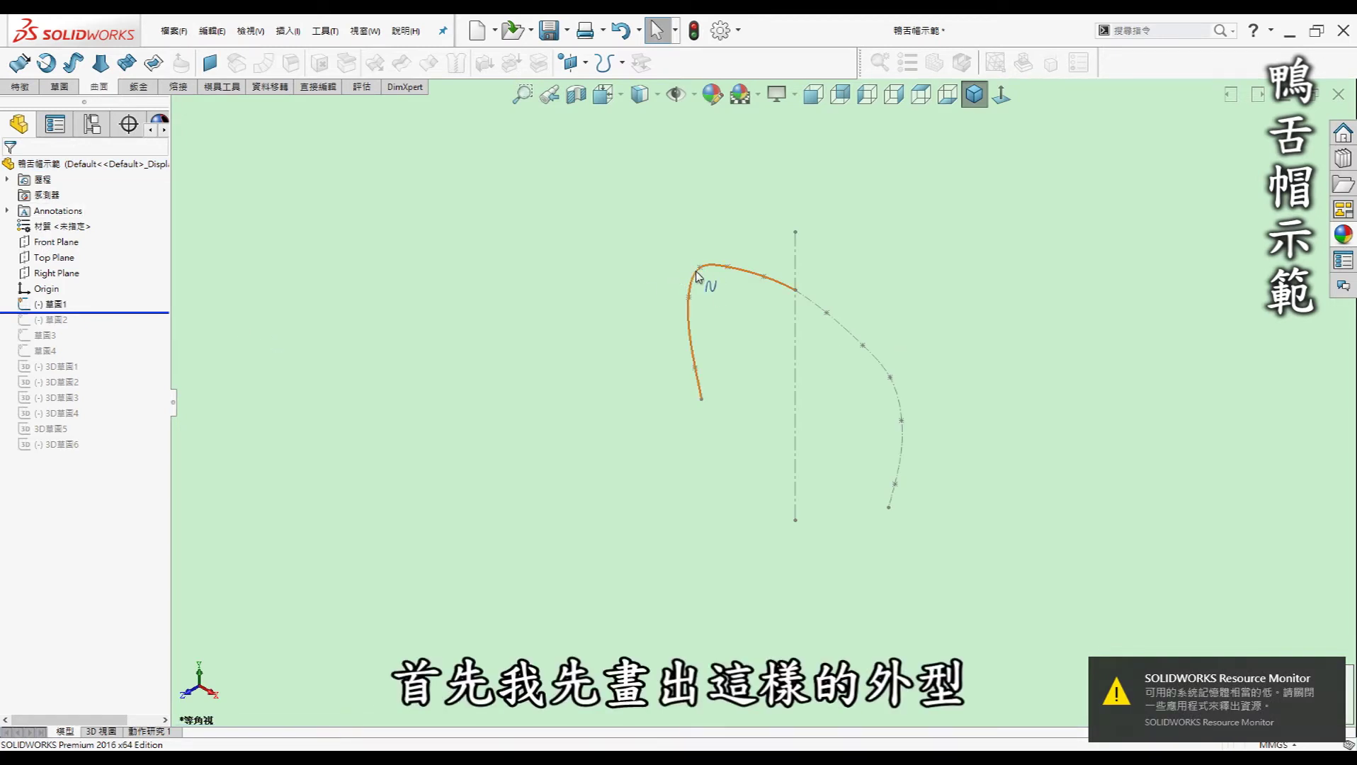
{"action": "left_click_drag", "start_coordinate": [130, 313], "coordinate": [127, 327]}
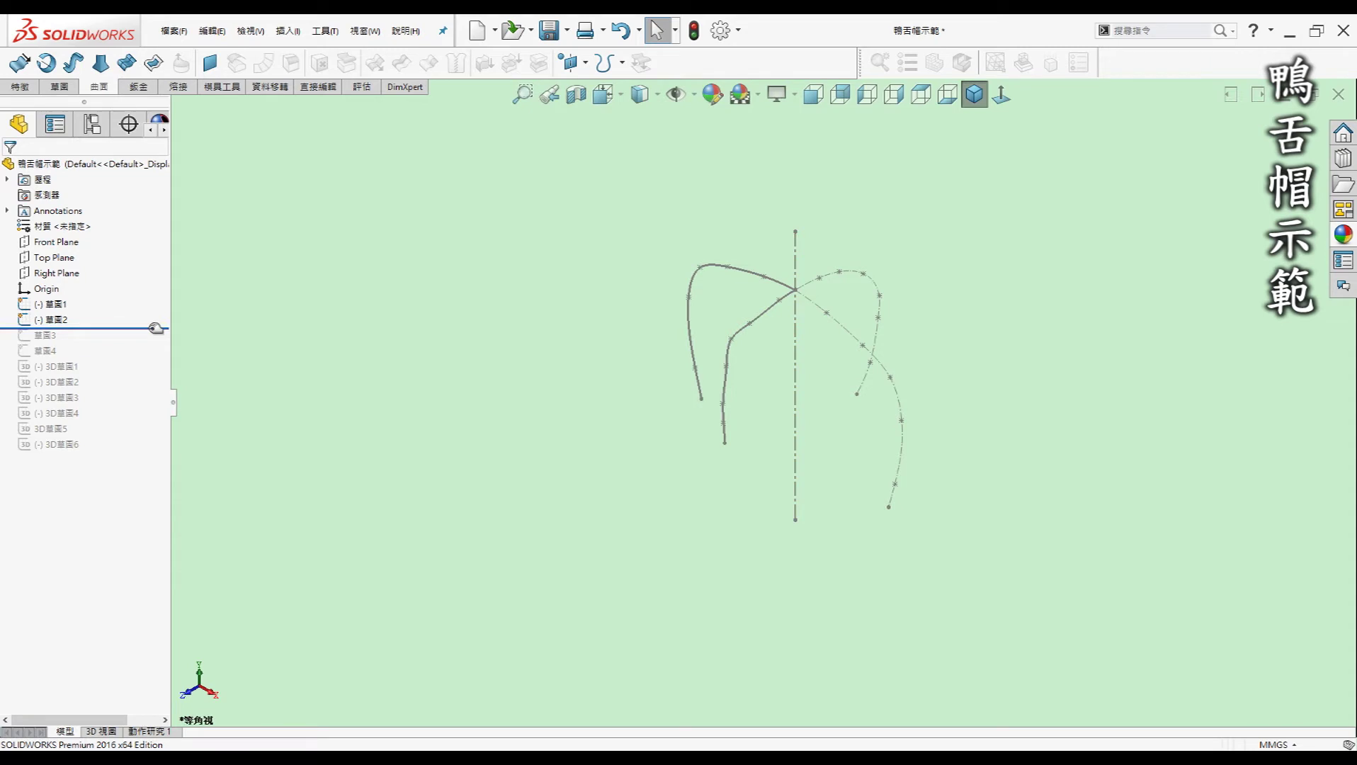
{"action": "left_click_drag", "start_coordinate": [156, 328], "coordinate": [150, 345]}
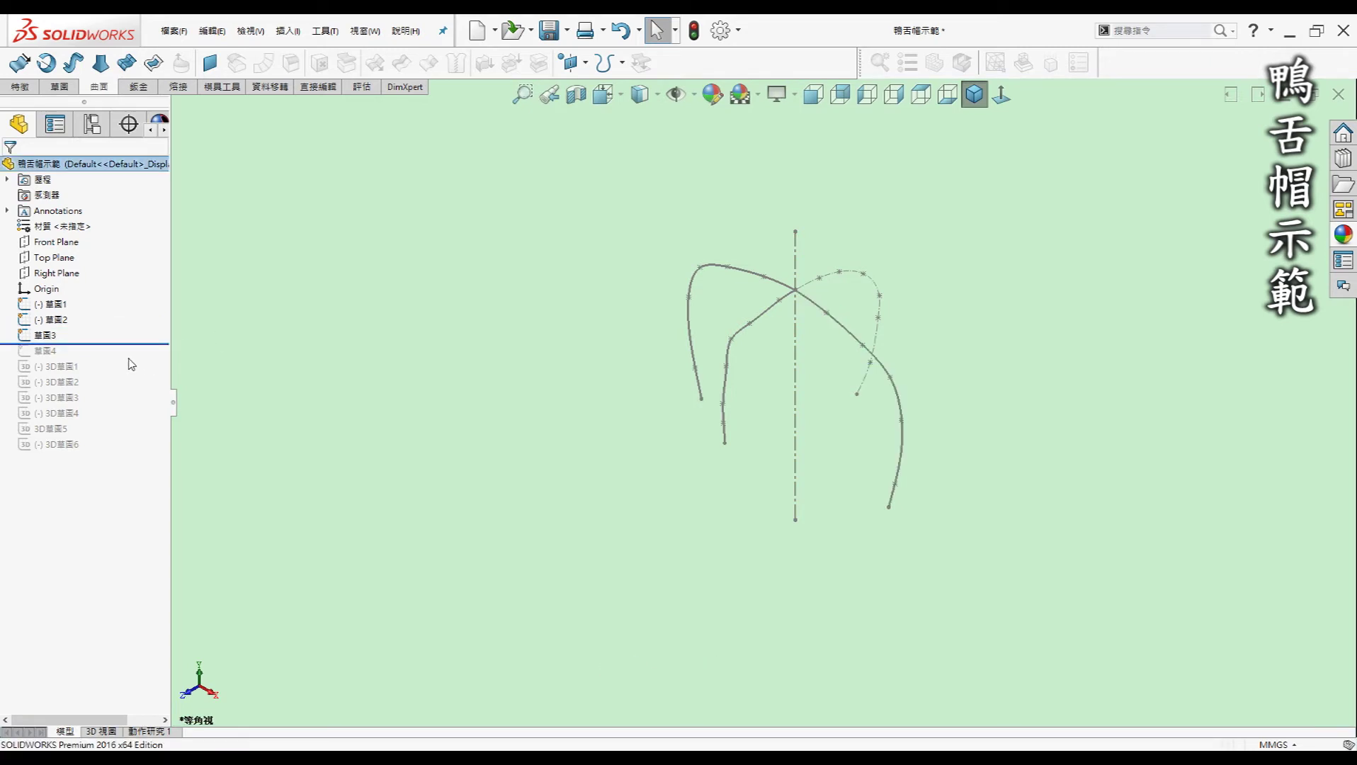
{"action": "left_click_drag", "start_coordinate": [135, 342], "coordinate": [128, 359]}
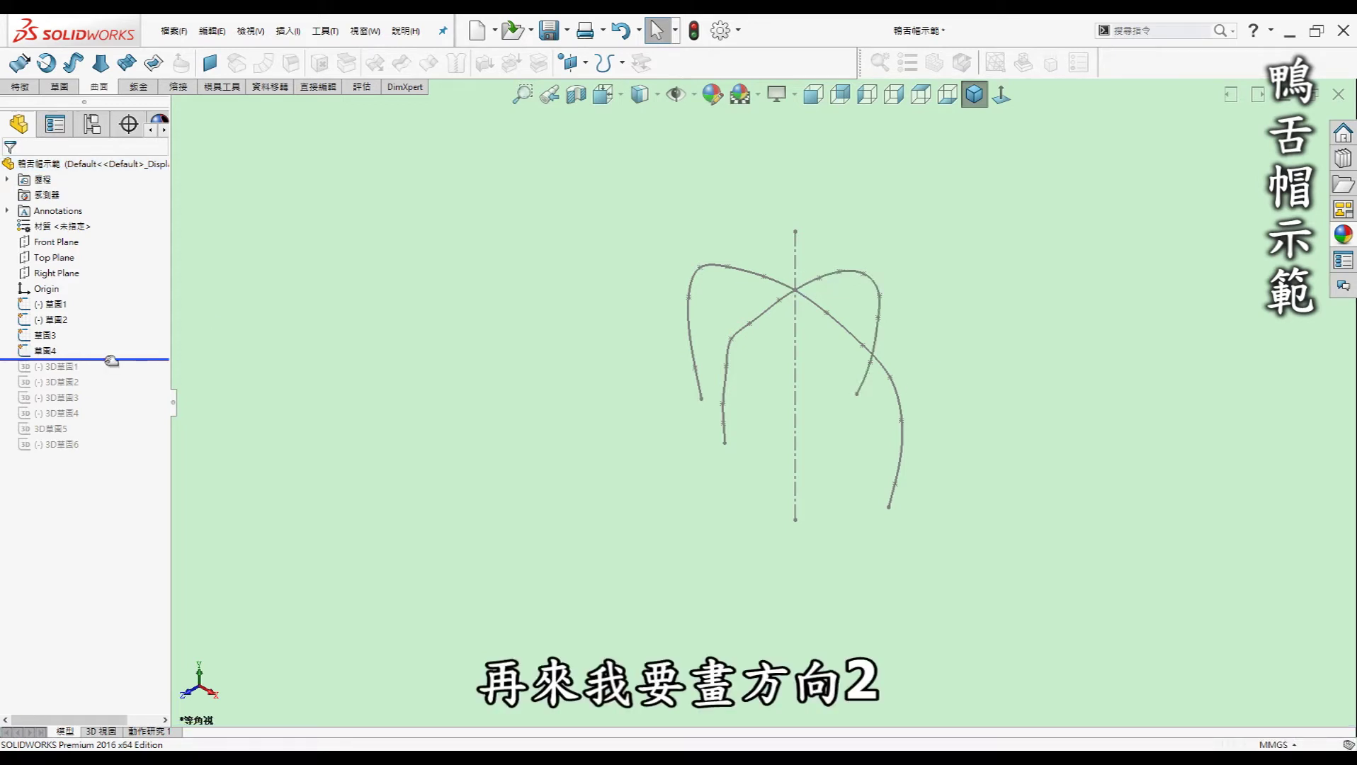
{"action": "left_click_drag", "start_coordinate": [112, 361], "coordinate": [107, 374]}
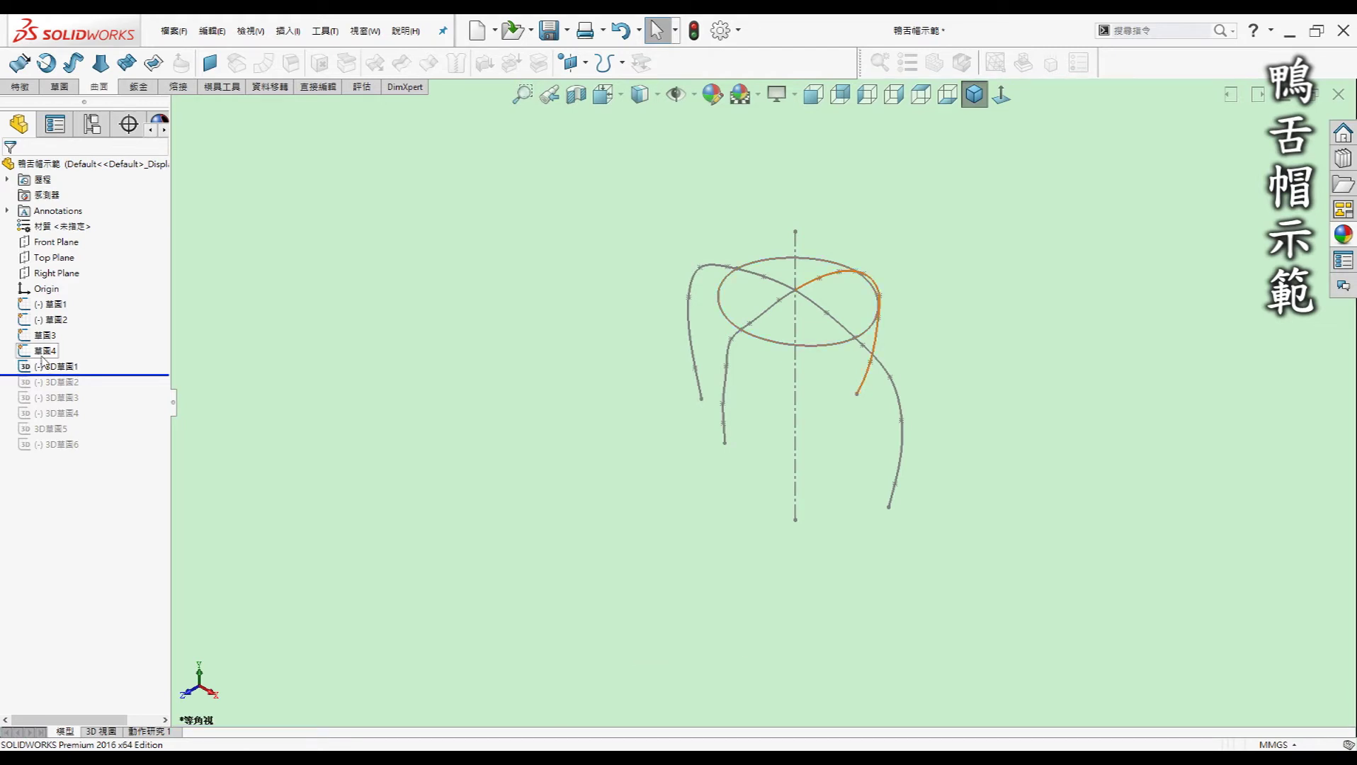
- Inspect the 3D草圖1 ellipse from several angles, then roll forward to include 3D草圖3
{"action": "left_click", "coordinate": [824, 287]}
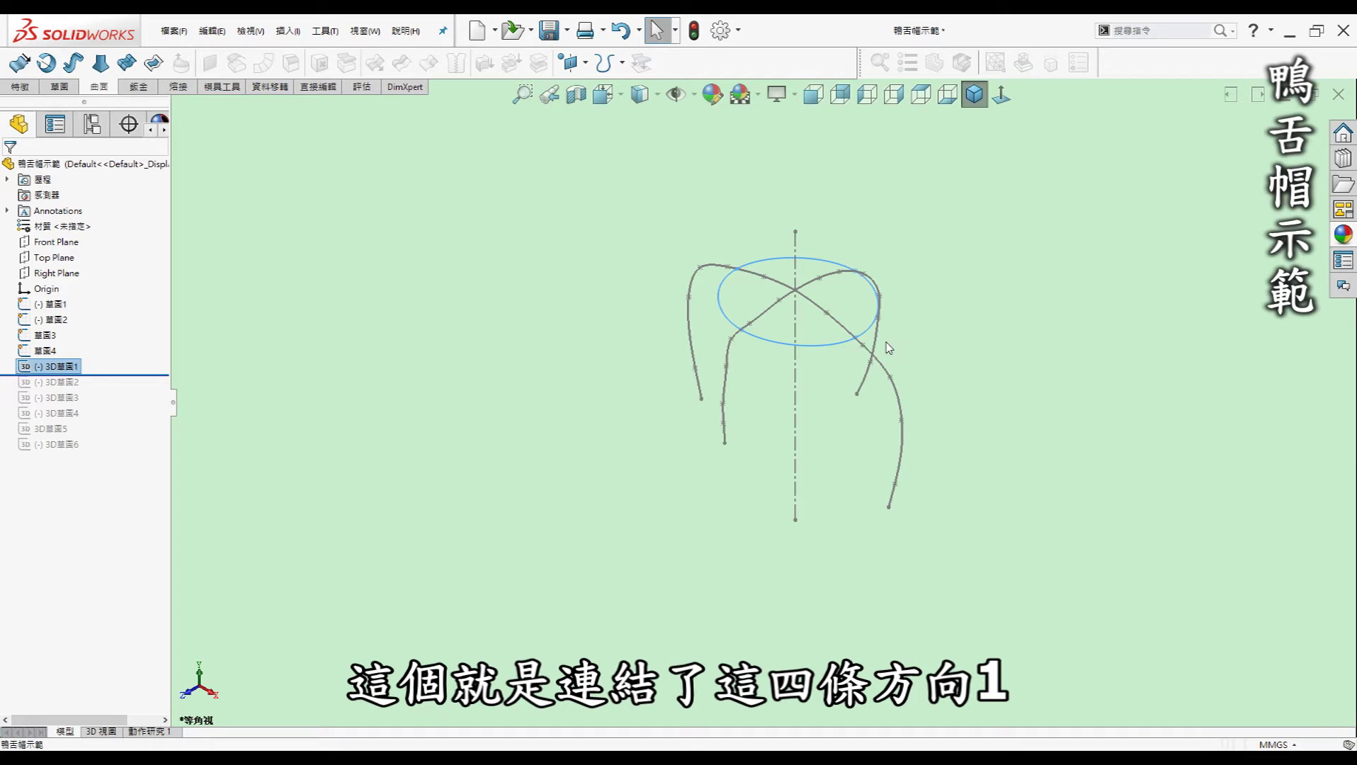
{"action": "left_click", "coordinate": [328, 427]}
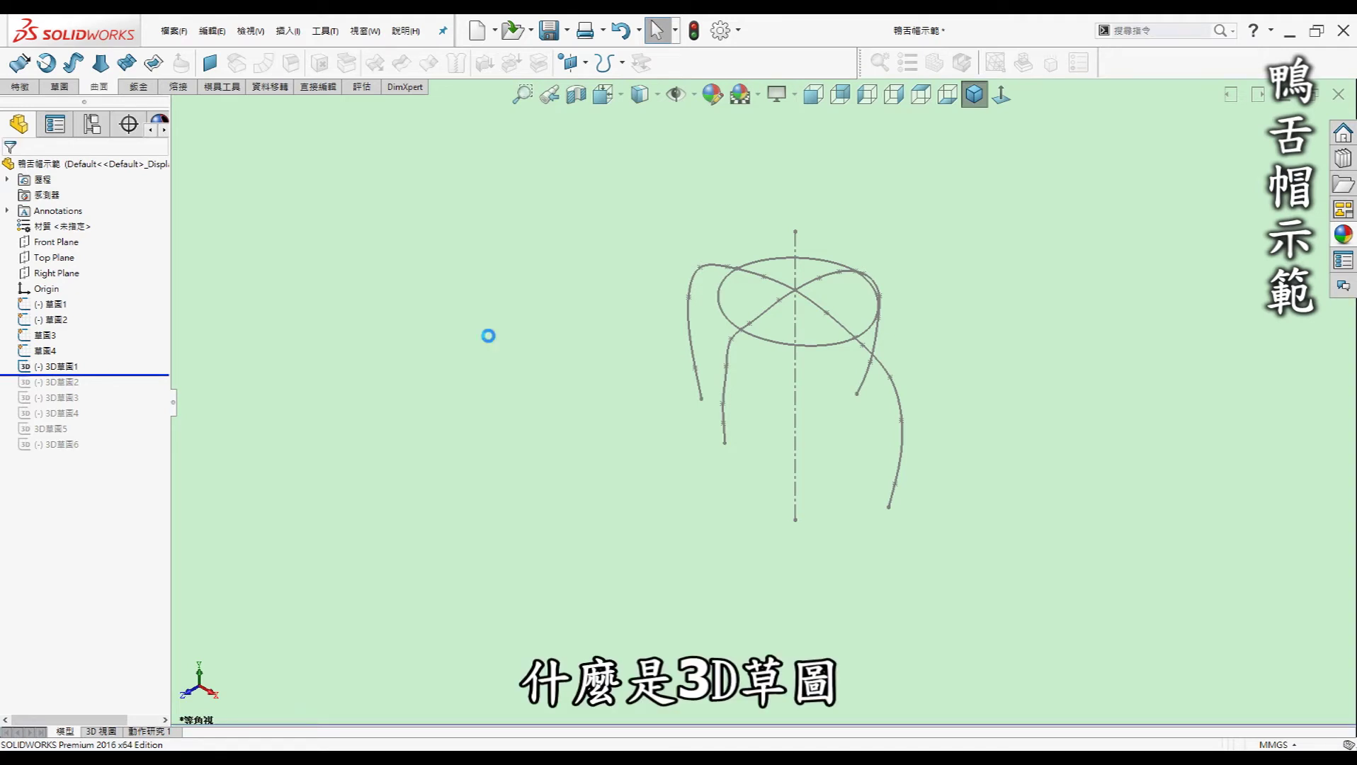
{"action": "middle_click_drag", "start_coordinate": [560, 342], "coordinate": [767, 397]}
{"action": "scroll", "coordinate": [814, 305], "scroll_direction": "down", "scroll_amount": 3}
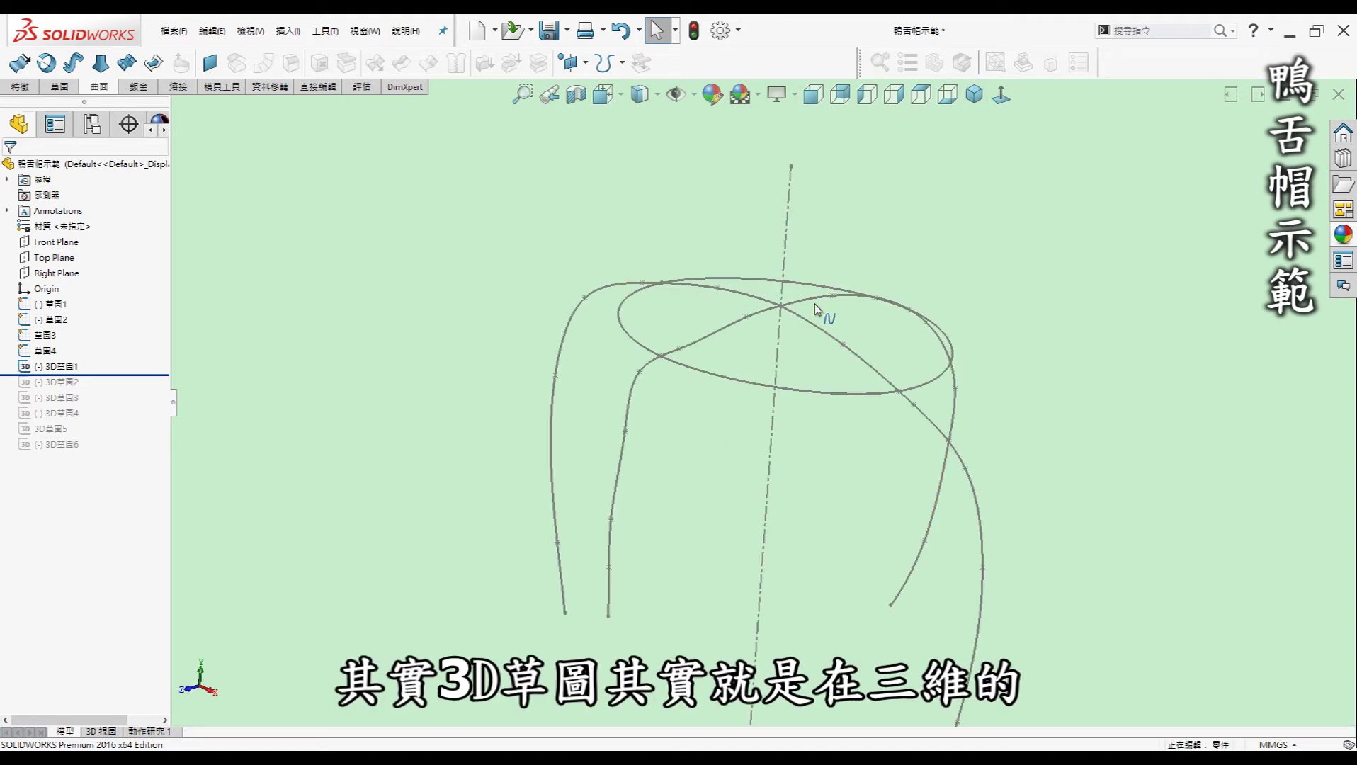
{"action": "mouse_move", "coordinate": [814, 305]}
{"action": "middle_mouse_down"}
{"action": "mouse_move", "coordinate": [760, 316]}
{"action": "mouse_move", "coordinate": [809, 319]}
{"action": "mouse_move", "coordinate": [735, 311]}
{"action": "middle_mouse_up"}
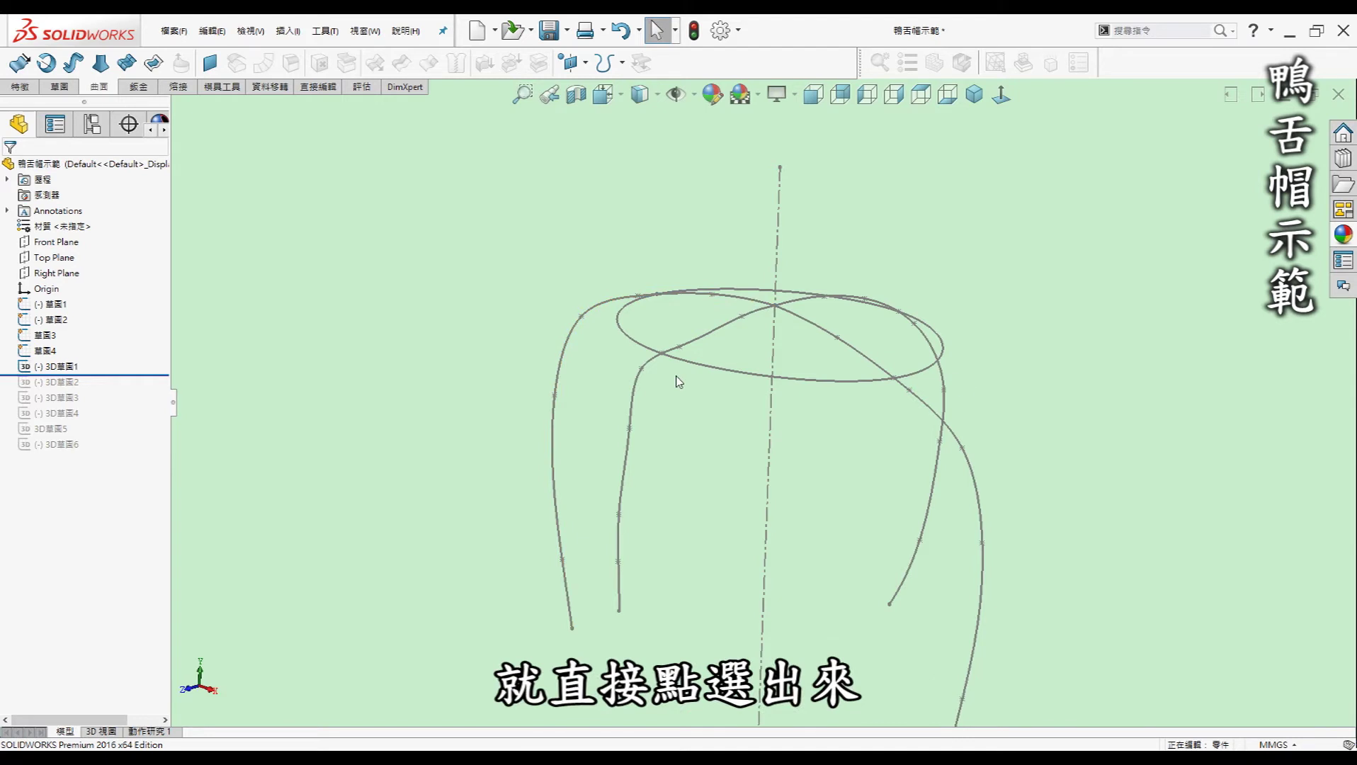
{"action": "mouse_move", "coordinate": [789, 297]}
{"action": "middle_mouse_down"}
{"action": "mouse_move", "coordinate": [693, 260]}
{"action": "mouse_move", "coordinate": [657, 267]}
{"action": "mouse_move", "coordinate": [713, 291]}
{"action": "middle_mouse_up"}
{"action": "mouse_move", "coordinate": [872, 387]}
{"action": "middle_mouse_down"}
{"action": "mouse_move", "coordinate": [606, 434]}
{"action": "mouse_move", "coordinate": [606, 460]}
{"action": "mouse_move", "coordinate": [420, 427]}
{"action": "mouse_move", "coordinate": [533, 641]}
{"action": "mouse_move", "coordinate": [930, 563]}
{"action": "mouse_move", "coordinate": [1048, 630]}
{"action": "mouse_move", "coordinate": [639, 558]}
{"action": "mouse_move", "coordinate": [587, 580]}
{"action": "mouse_move", "coordinate": [597, 605]}
{"action": "mouse_move", "coordinate": [576, 597]}
{"action": "mouse_move", "coordinate": [592, 558]}
{"action": "mouse_move", "coordinate": [560, 565]}
{"action": "mouse_move", "coordinate": [748, 524]}
{"action": "mouse_move", "coordinate": [810, 406]}
{"action": "mouse_move", "coordinate": [176, 396]}
{"action": "middle_mouse_up"}
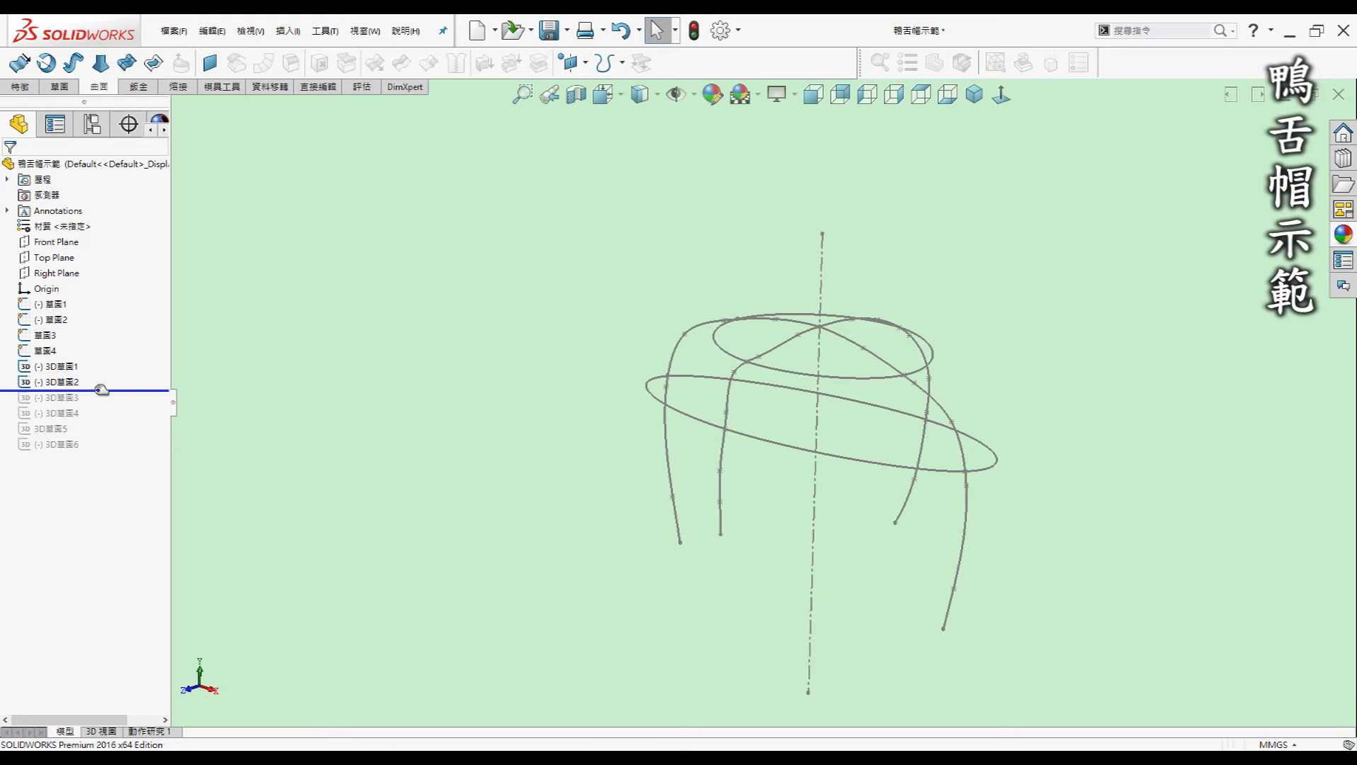
{"action": "left_click_drag", "start_coordinate": [102, 390], "coordinate": [98, 407]}
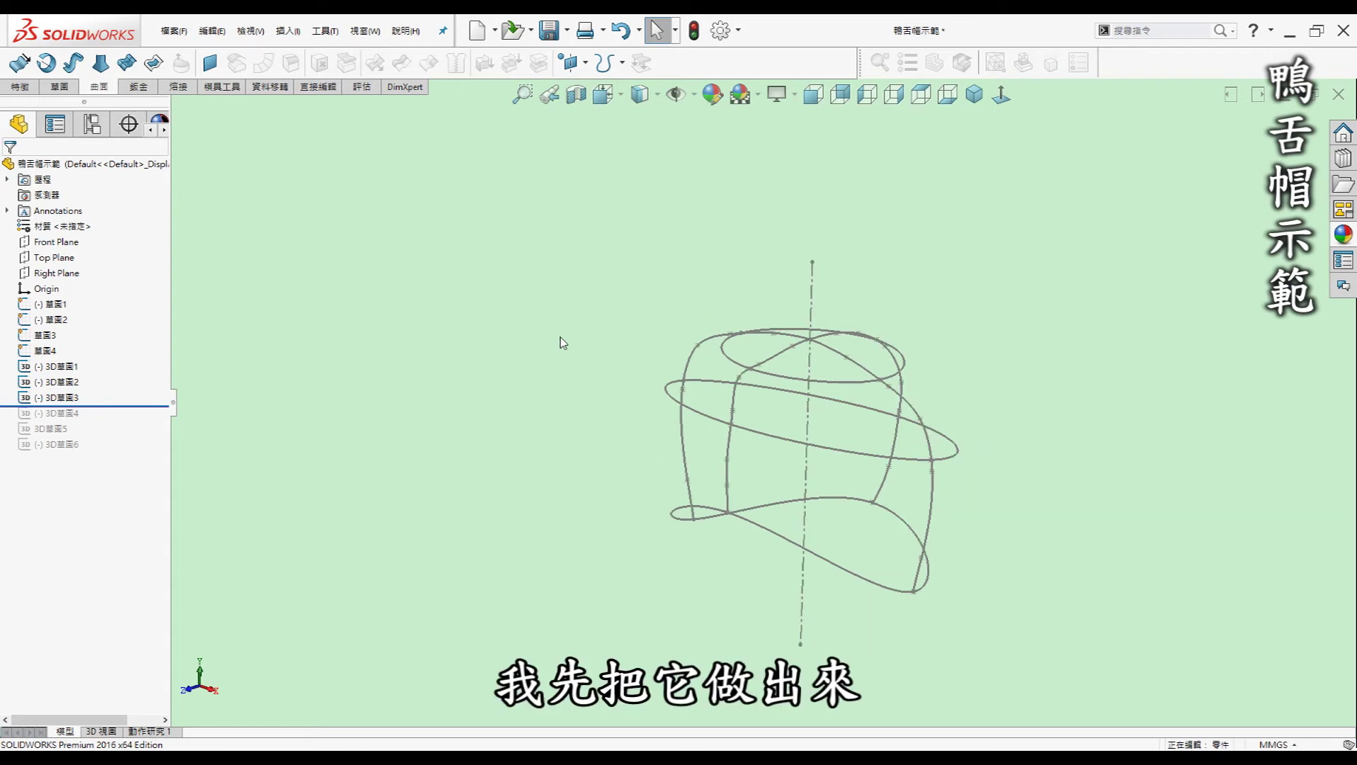
- Create a boundary surface with 草圖1–草圖4 in Direction 1 and the 3D sketches in Direction 2
{"action": "left_click", "coordinate": [135, 68]}
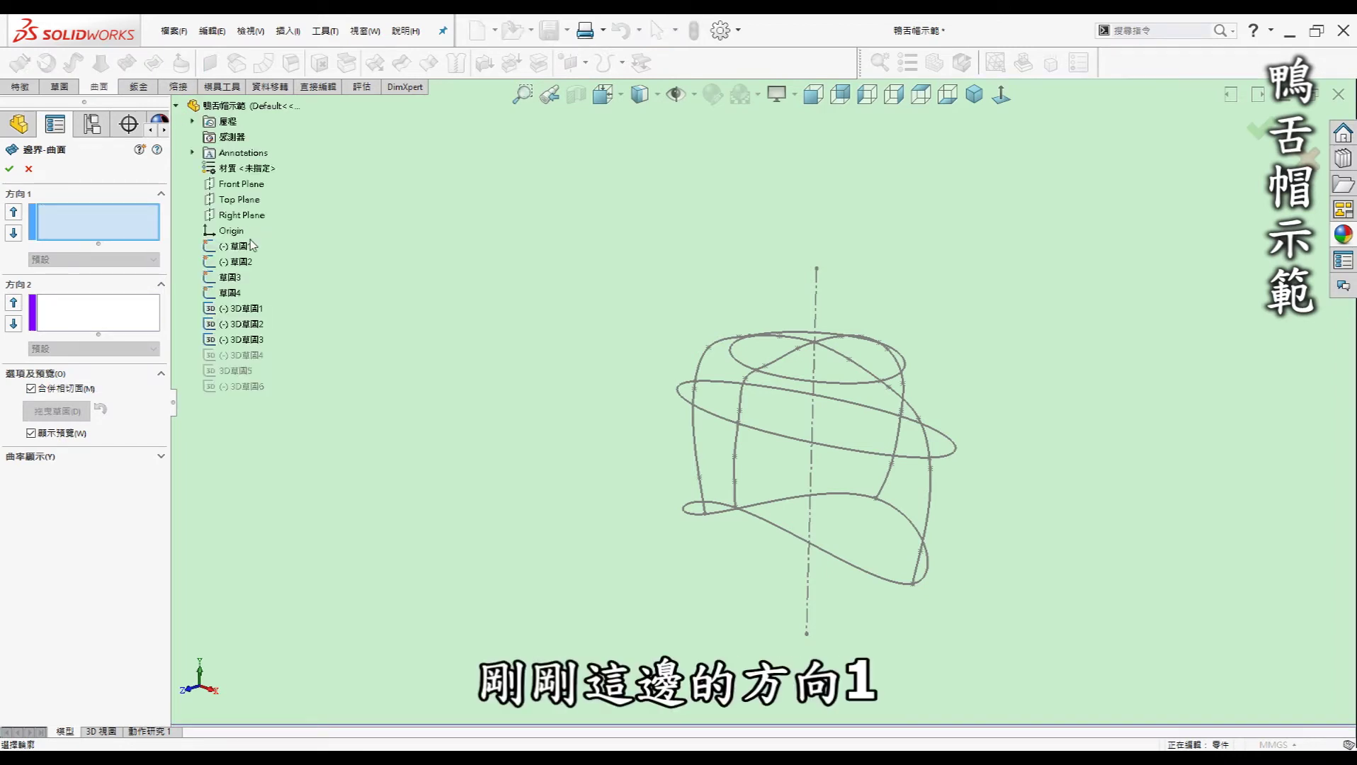
{"action": "left_click", "coordinate": [241, 250]}
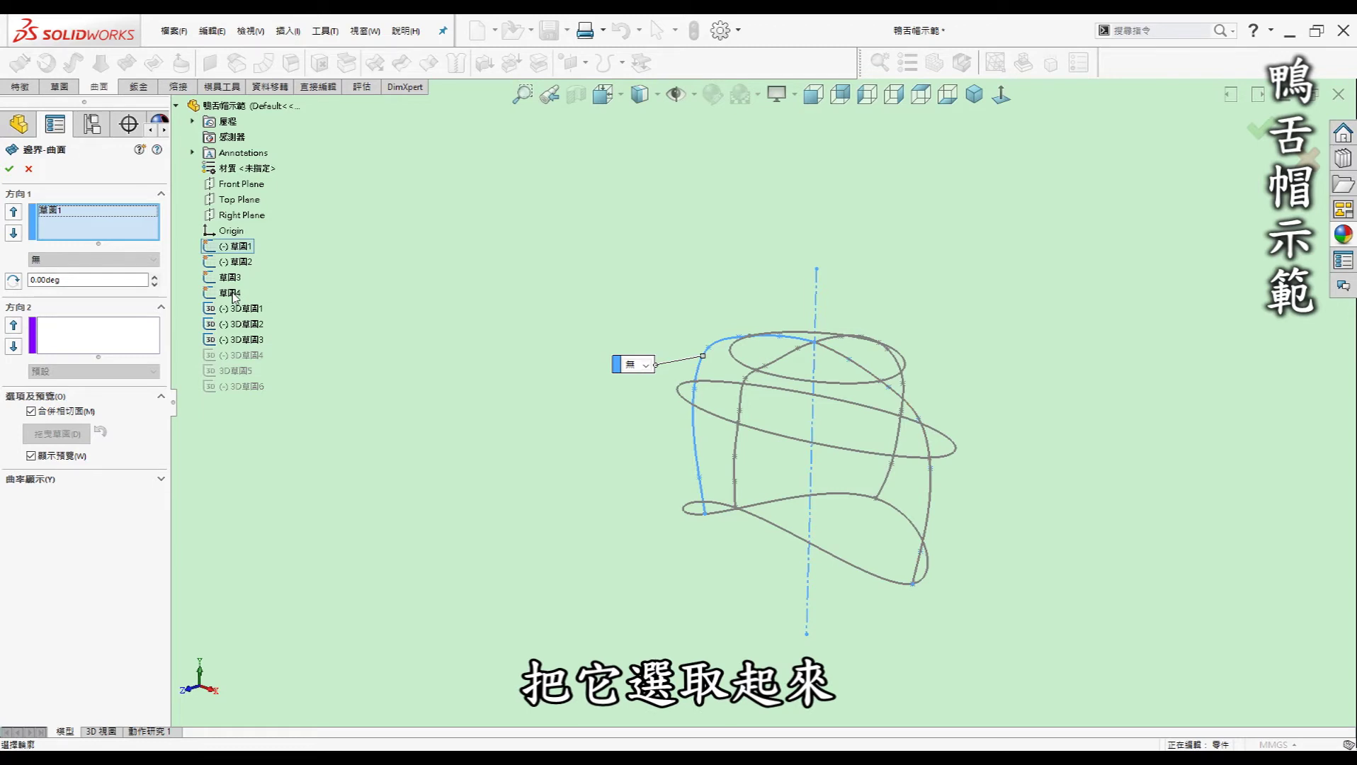
{"action": "left_click", "coordinate": [240, 261]}
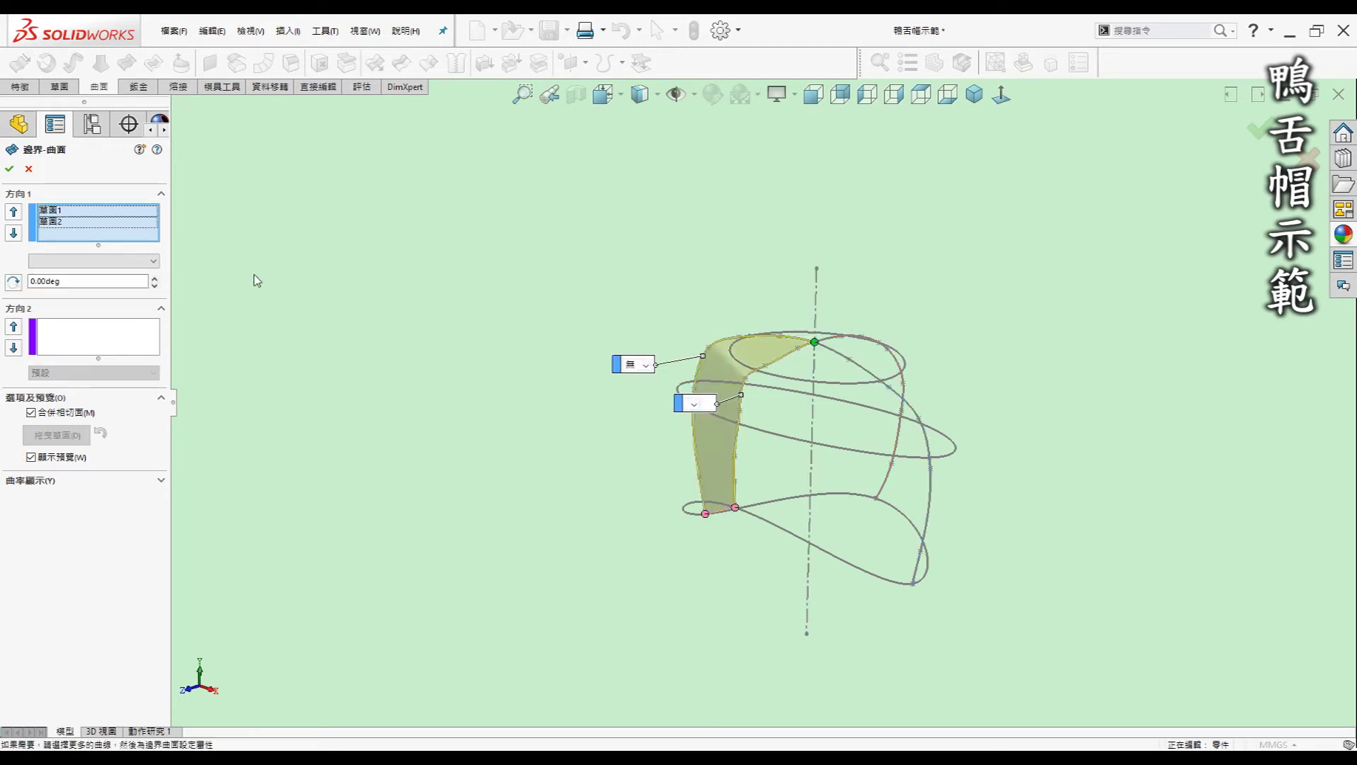
{"action": "left_click", "coordinate": [230, 293]}
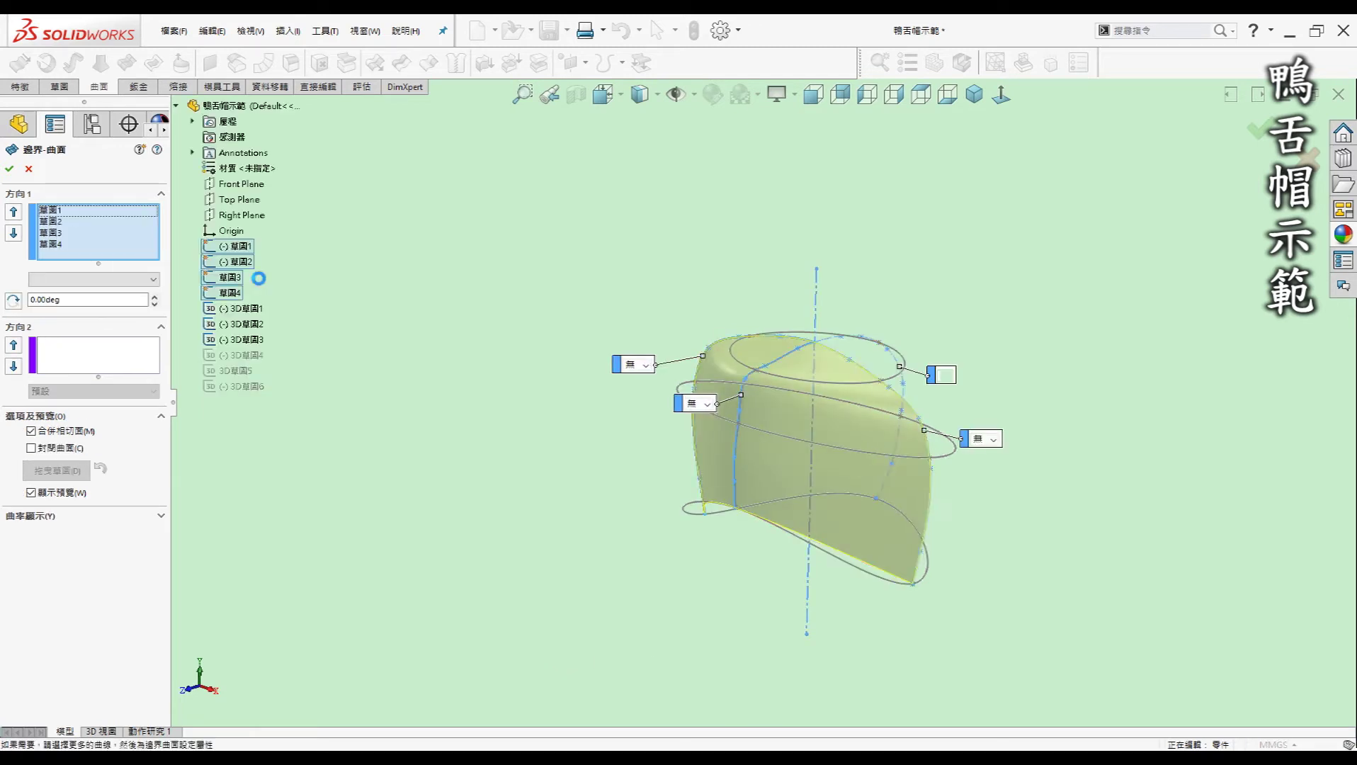
{"action": "left_click", "coordinate": [100, 361]}
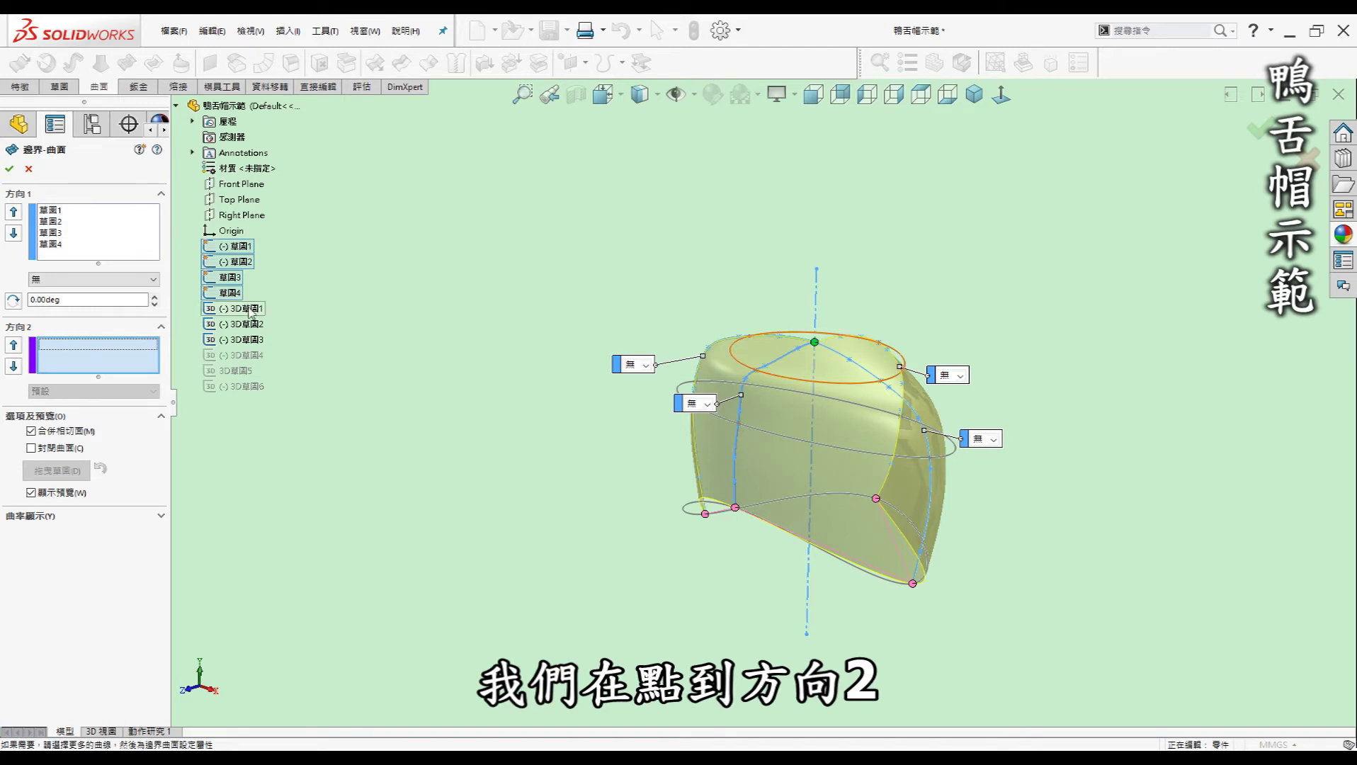
{"action": "left_click", "coordinate": [254, 342]}
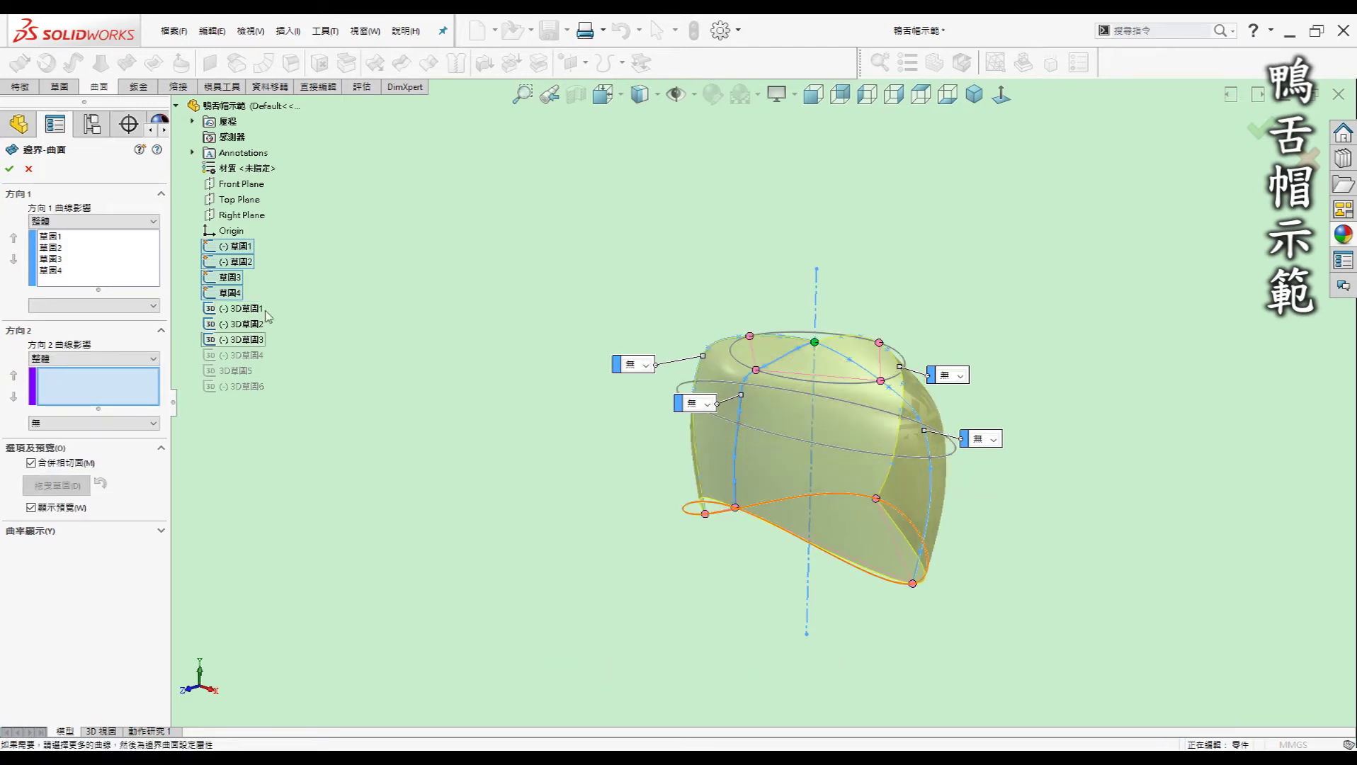
{"action": "middle_click_drag", "start_coordinate": [440, 415], "coordinate": [424, 397]}
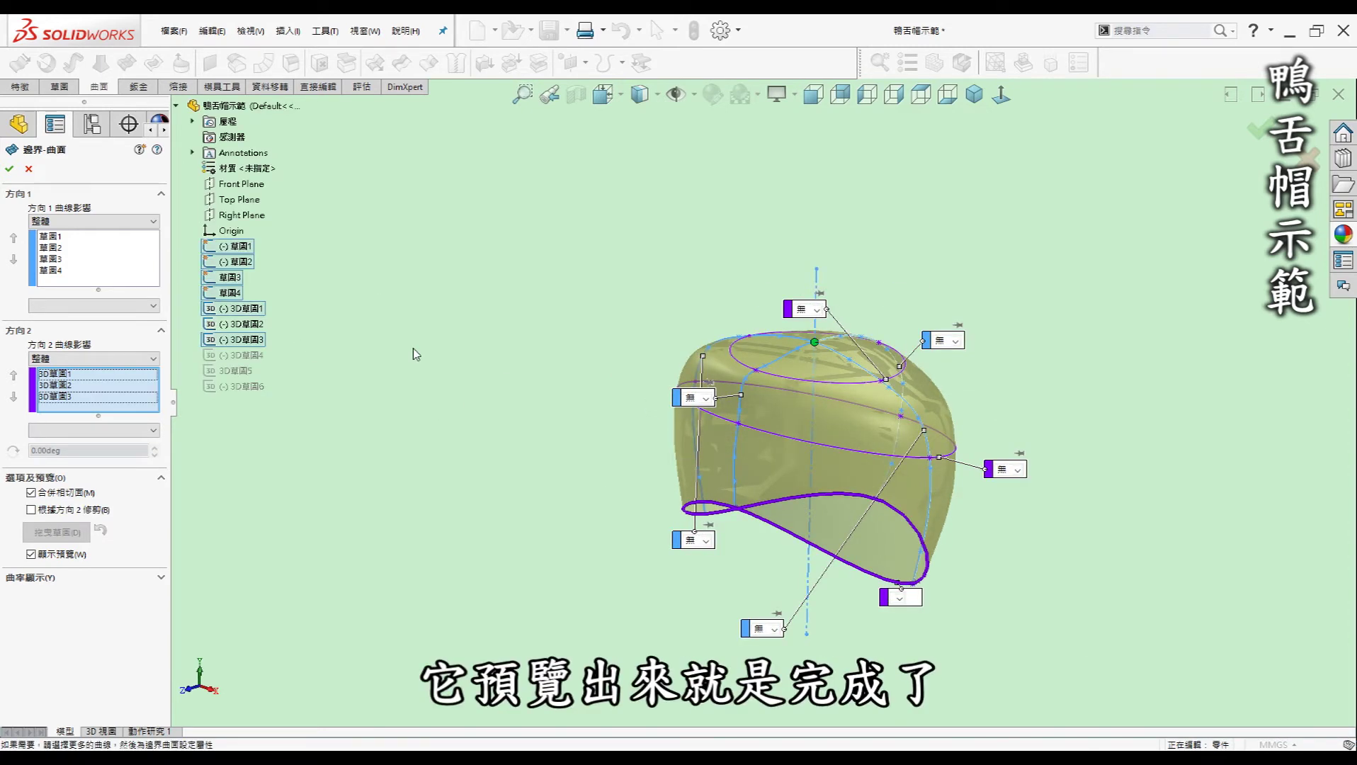
{"action": "left_click", "coordinate": [8, 170]}
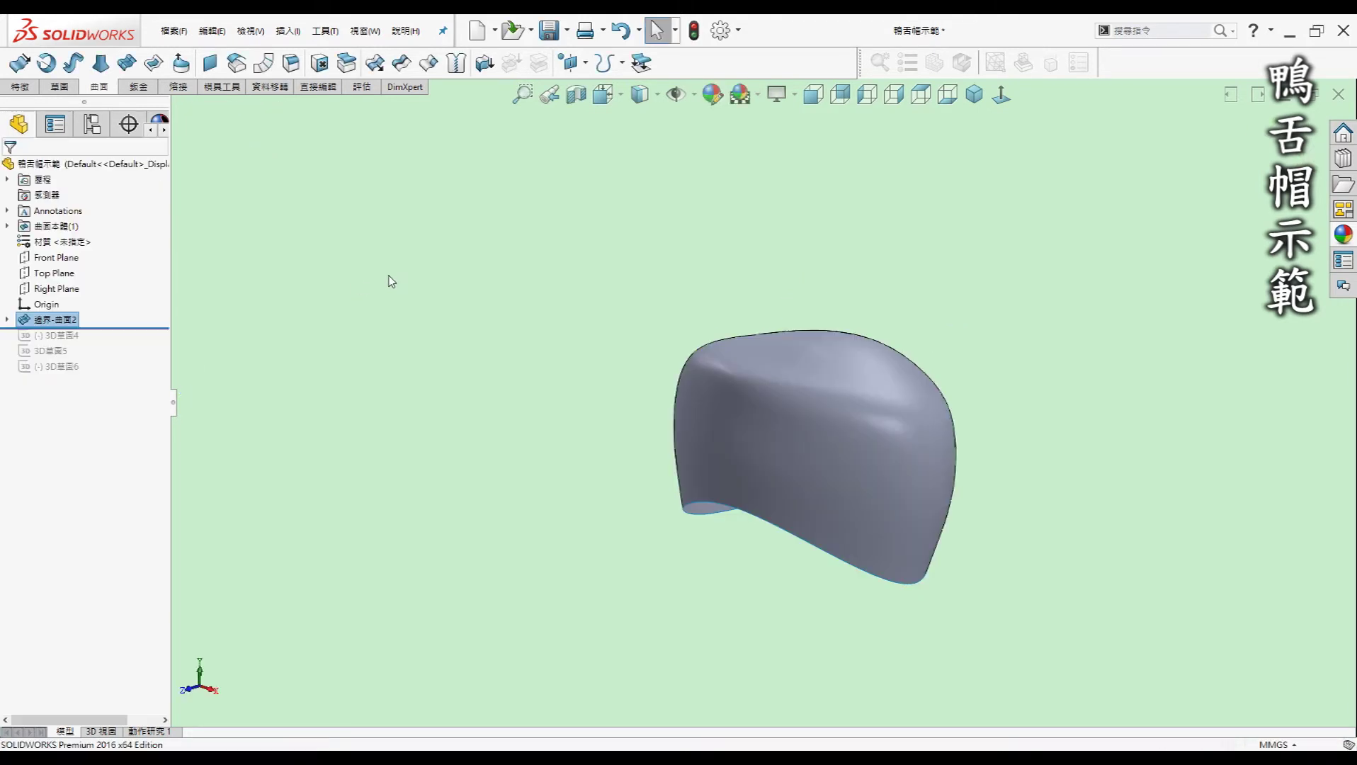
- Roll forward to include brim sketch 3D草圖4 and rotate around the cap to inspect it
{"action": "mouse_move", "coordinate": [840, 447]}
{"action": "middle_mouse_down"}
{"action": "mouse_move", "coordinate": [873, 455]}
{"action": "mouse_move", "coordinate": [827, 531]}
{"action": "middle_mouse_up"}
{"action": "mouse_move", "coordinate": [1033, 395]}
{"action": "middle_mouse_down"}
{"action": "mouse_move", "coordinate": [909, 484]}
{"action": "mouse_move", "coordinate": [928, 325]}
{"action": "mouse_move", "coordinate": [808, 457]}
{"action": "mouse_move", "coordinate": [1026, 364]}
{"action": "middle_mouse_up"}
{"action": "mouse_move", "coordinate": [840, 465]}
{"action": "middle_mouse_down"}
{"action": "mouse_move", "coordinate": [857, 590]}
{"action": "mouse_move", "coordinate": [1033, 342]}
{"action": "mouse_move", "coordinate": [1013, 363]}
{"action": "mouse_move", "coordinate": [1023, 374]}
{"action": "middle_mouse_up"}
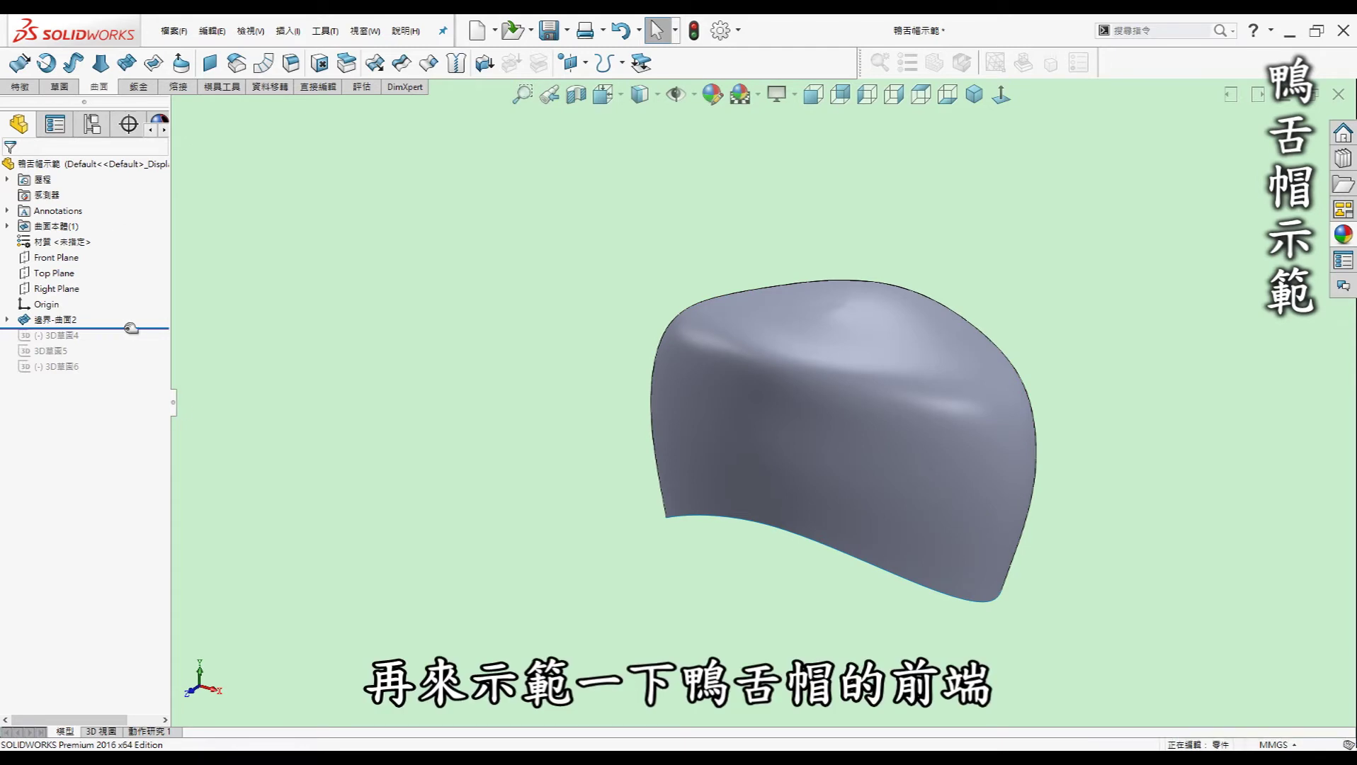
{"action": "left_click_drag", "start_coordinate": [126, 329], "coordinate": [126, 343]}
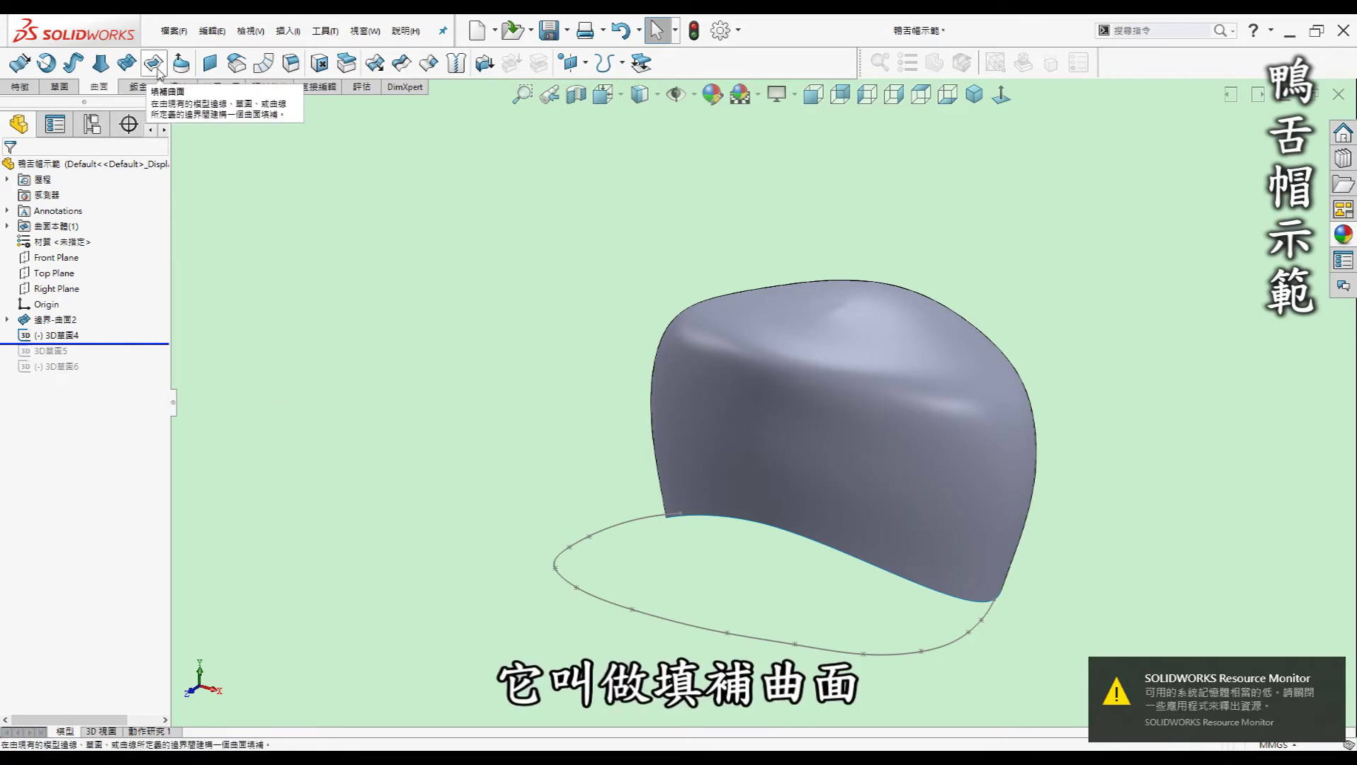
{"action": "left_click", "coordinate": [69, 336]}
{"action": "key", "text": "Left"}
{"action": "key", "text": "Left"}
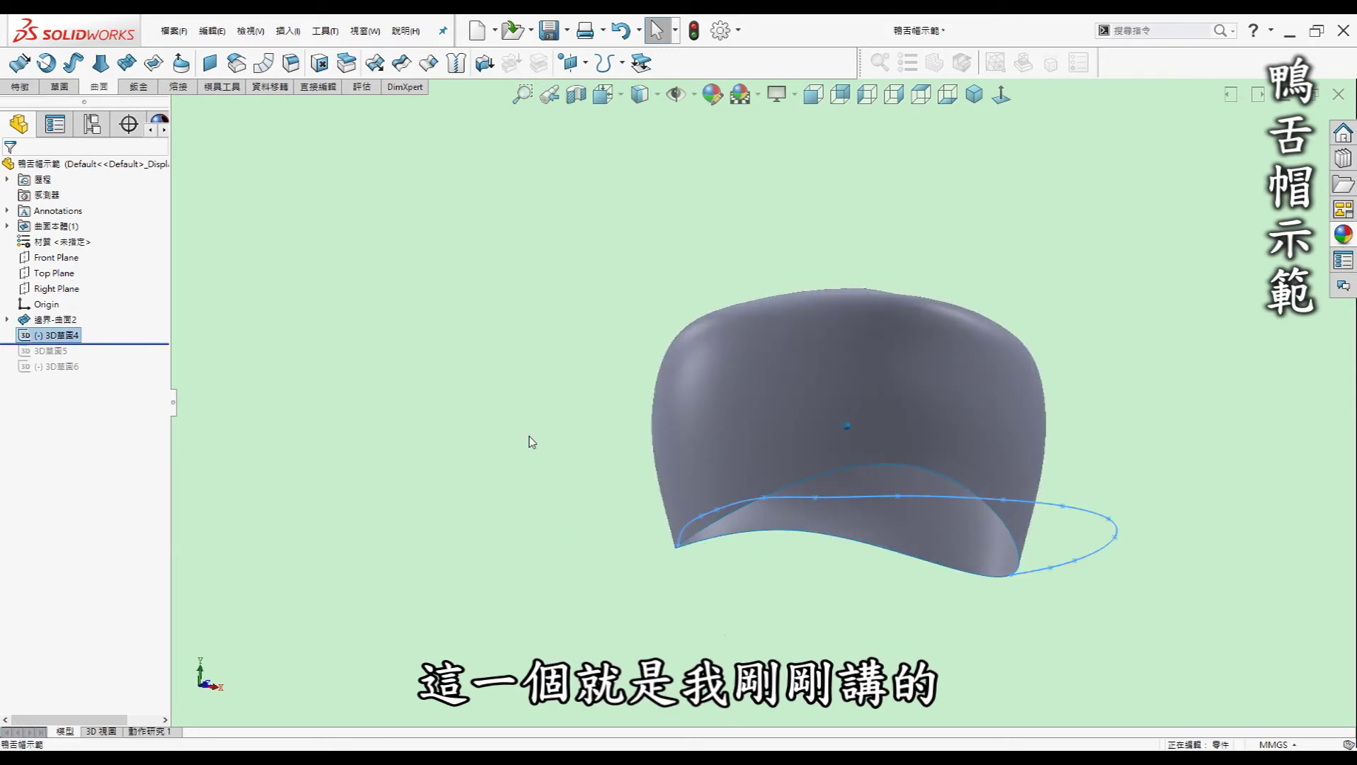
{"action": "key", "text": "Left"}
{"action": "key", "text": "Left"}
{"action": "key", "text": "Left"}
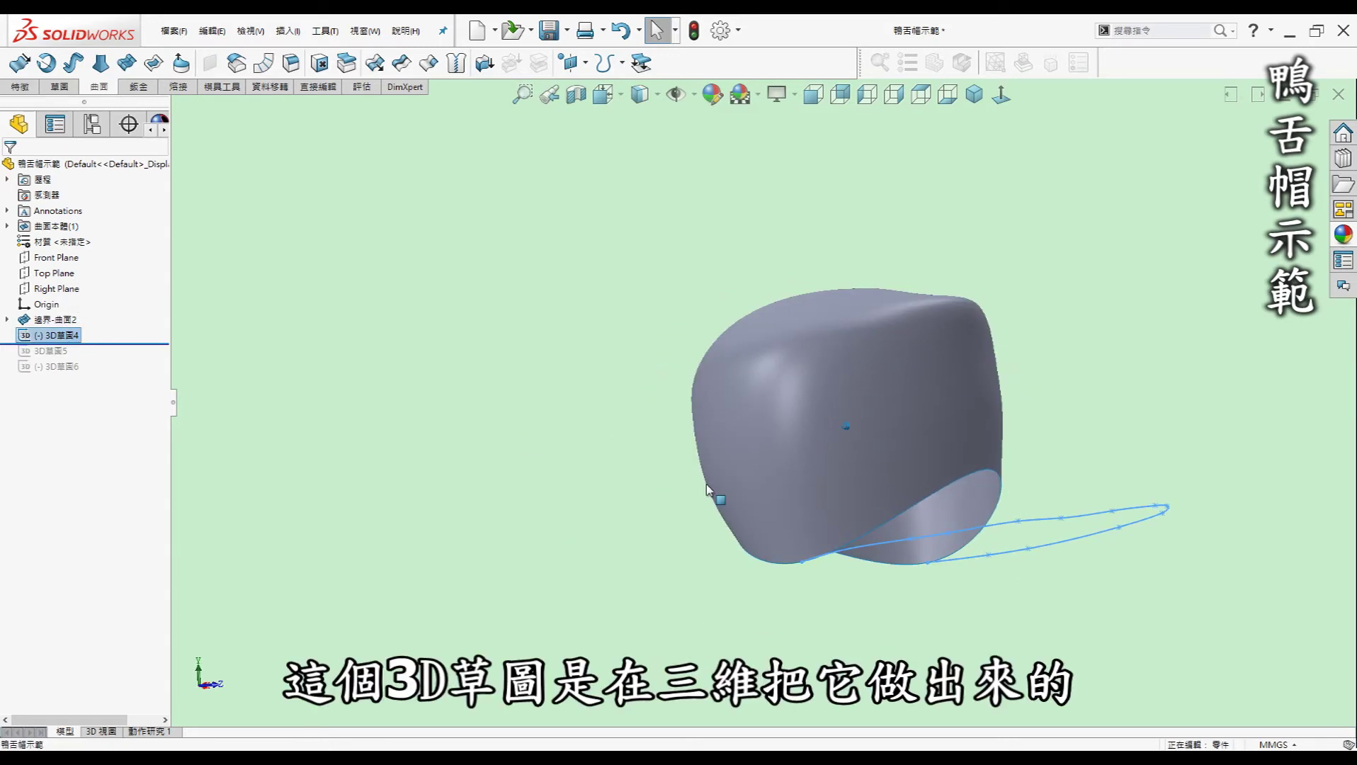
{"action": "key", "text": "Left"}
{"action": "key", "text": "Up"}
{"action": "key", "text": "Up"}
{"action": "key", "text": "Left"}
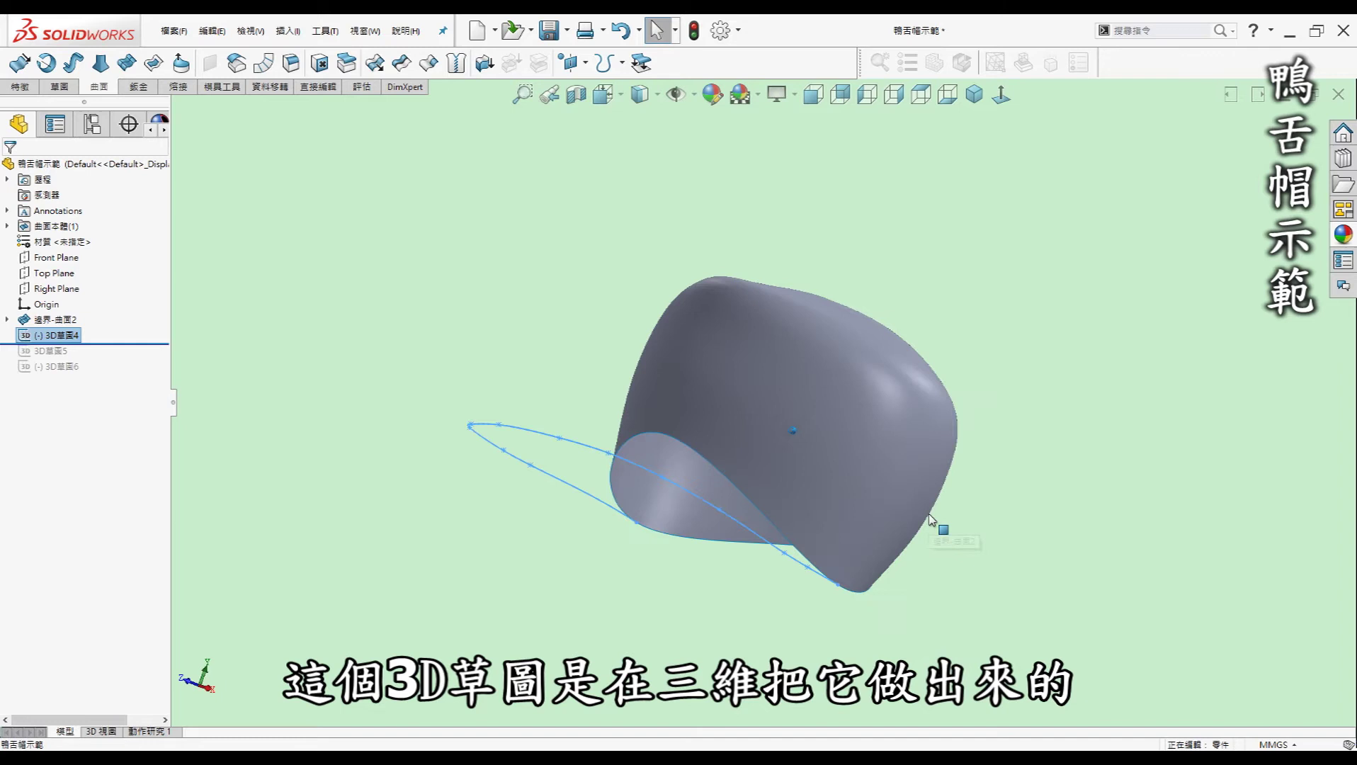
{"action": "key", "text": "Left"}
{"action": "key", "text": "Left"}
{"action": "key", "text": "Left"}
{"action": "key", "text": "Left"}
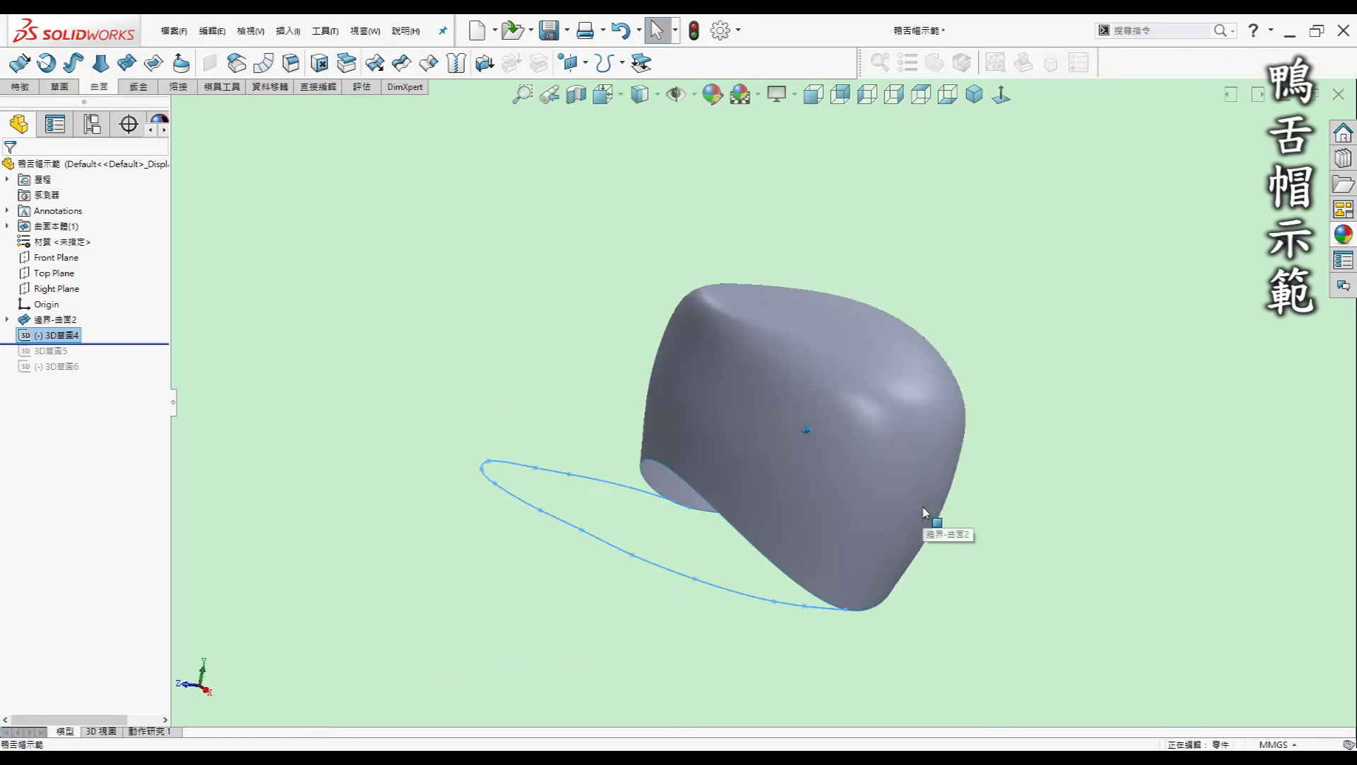
{"action": "key", "text": "Left"}
{"action": "key", "text": "Left"}
{"action": "key", "text": "Left"}
{"action": "key", "text": "Left"}
{"action": "key", "text": "Left"}
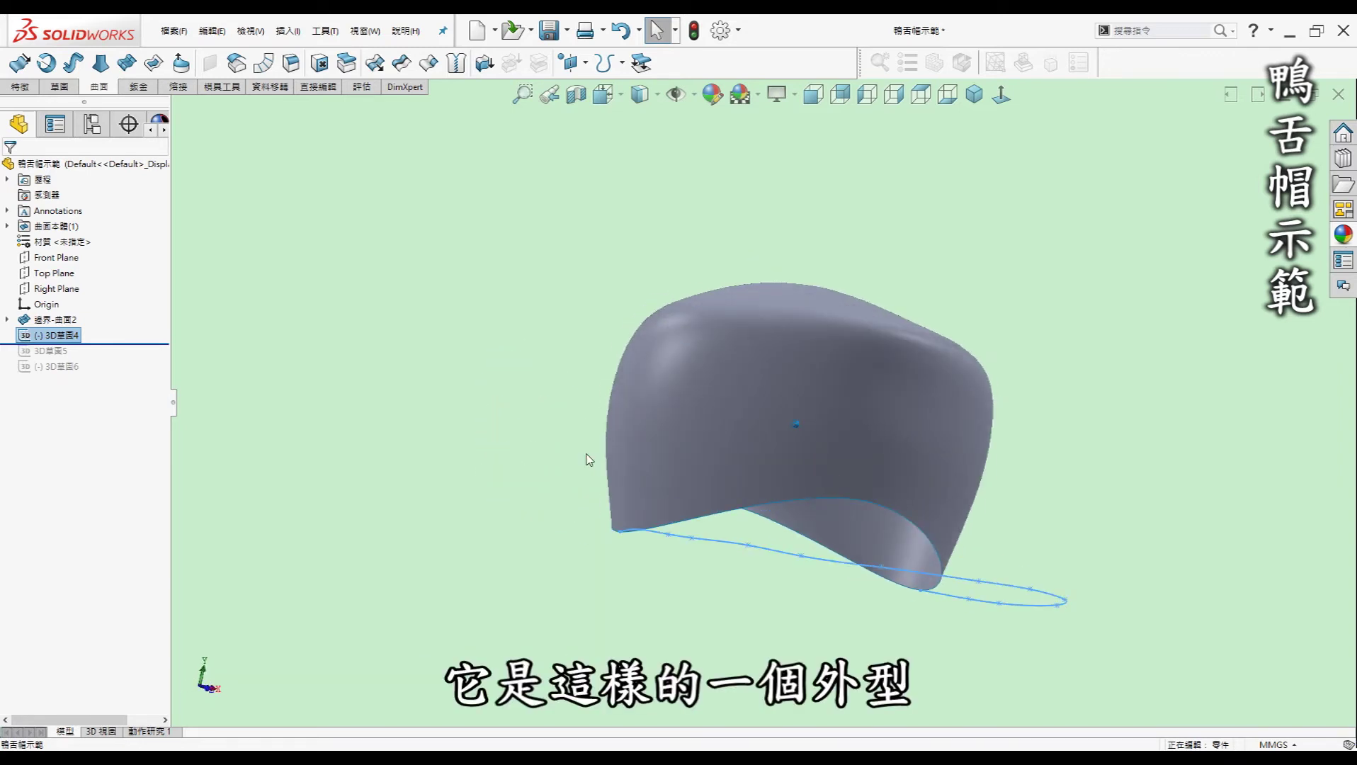
{"action": "key", "text": "Left"}
{"action": "key", "text": "Left"}
{"action": "key", "text": "Left"}
{"action": "key", "text": "Left"}
{"action": "key", "text": "Left"}
{"action": "key", "text": "Left"}
{"action": "key", "text": "Left"}
{"action": "key", "text": "Left"}
{"action": "key", "text": "Left"}
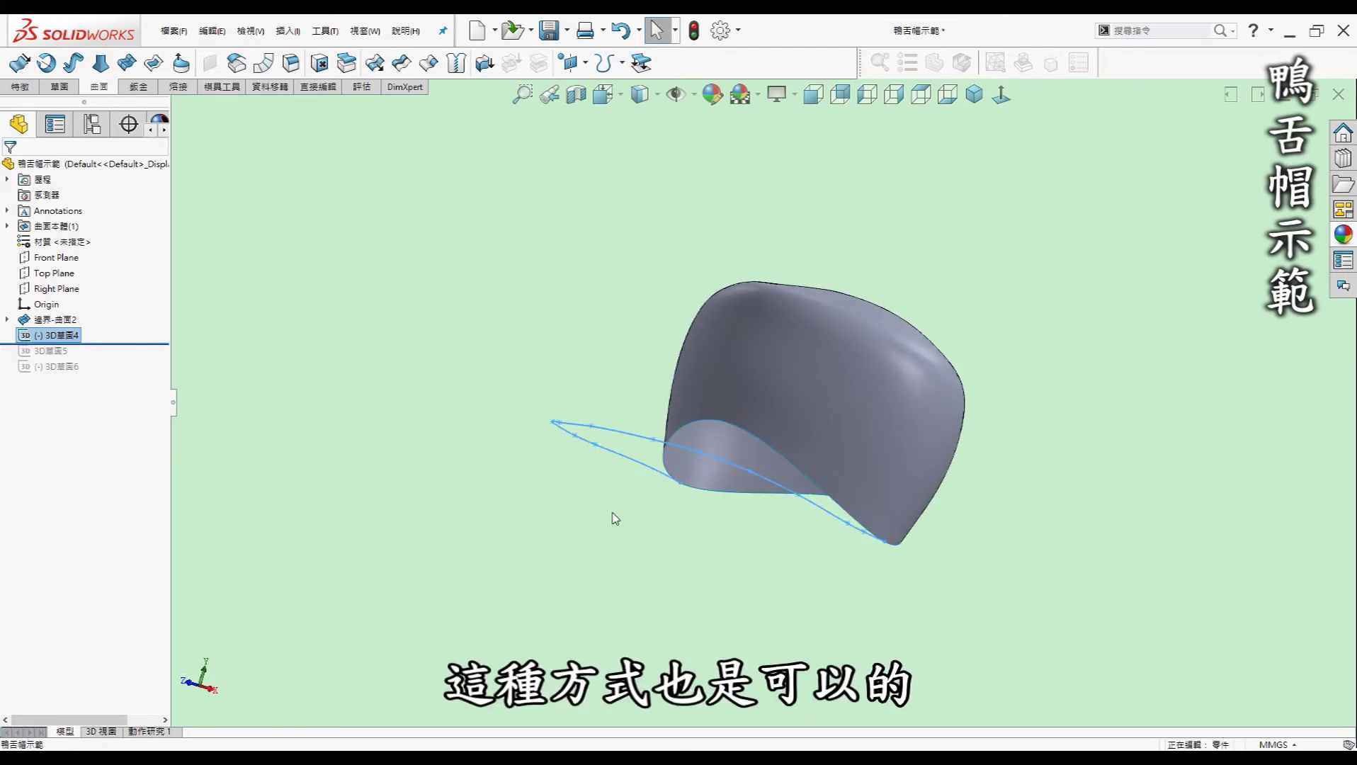
- Roll forward through 3D草圖5 and 3D草圖6, then orbit to view the brim loop
{"action": "left_click_drag", "start_coordinate": [121, 347], "coordinate": [121, 360]}
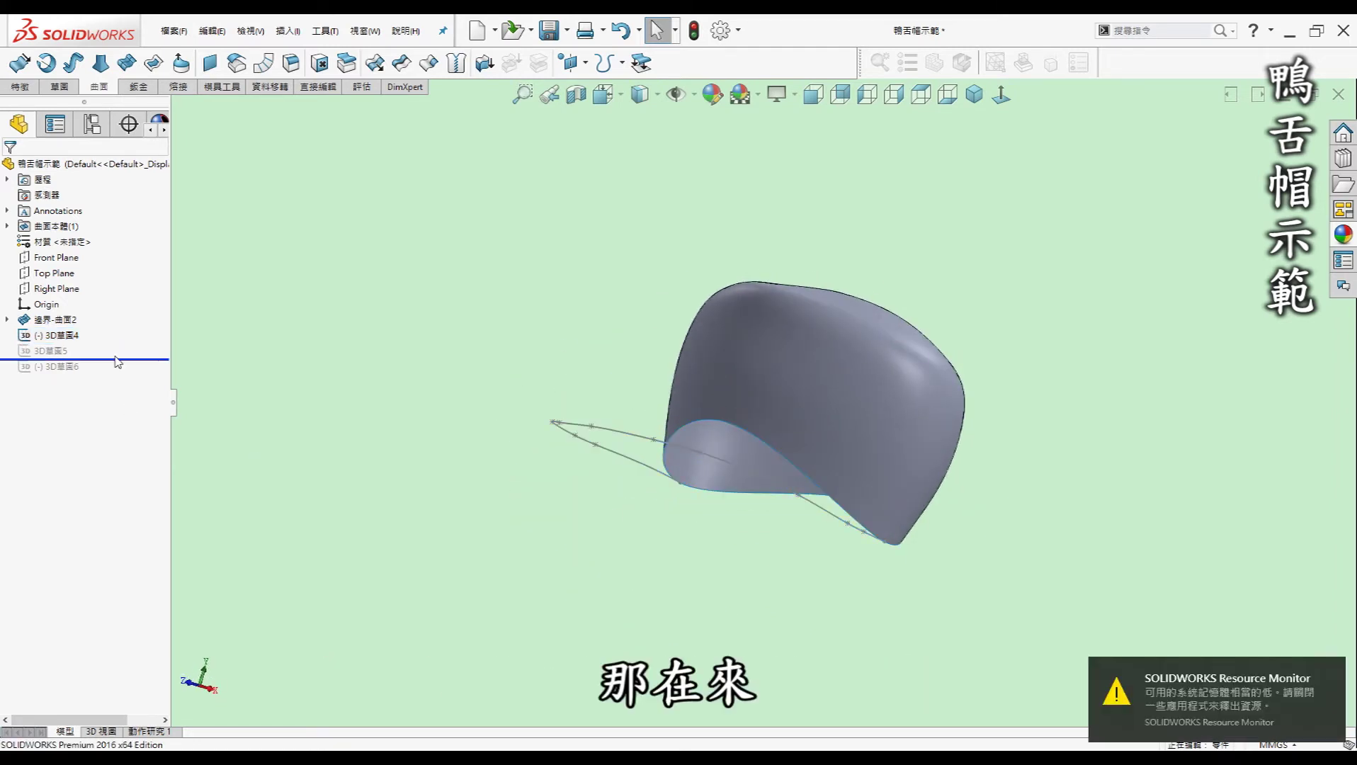
{"action": "key", "text": "Left"}
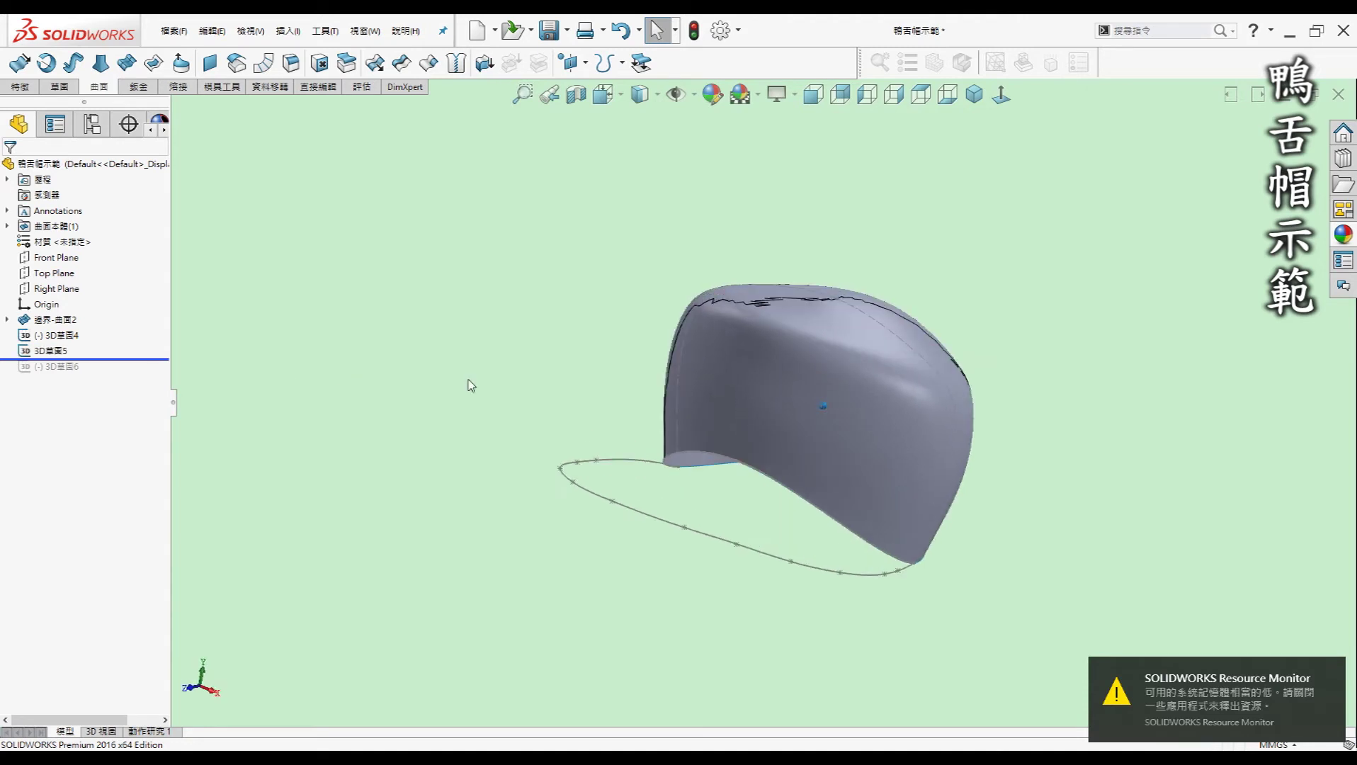
{"action": "key", "text": "Left"}
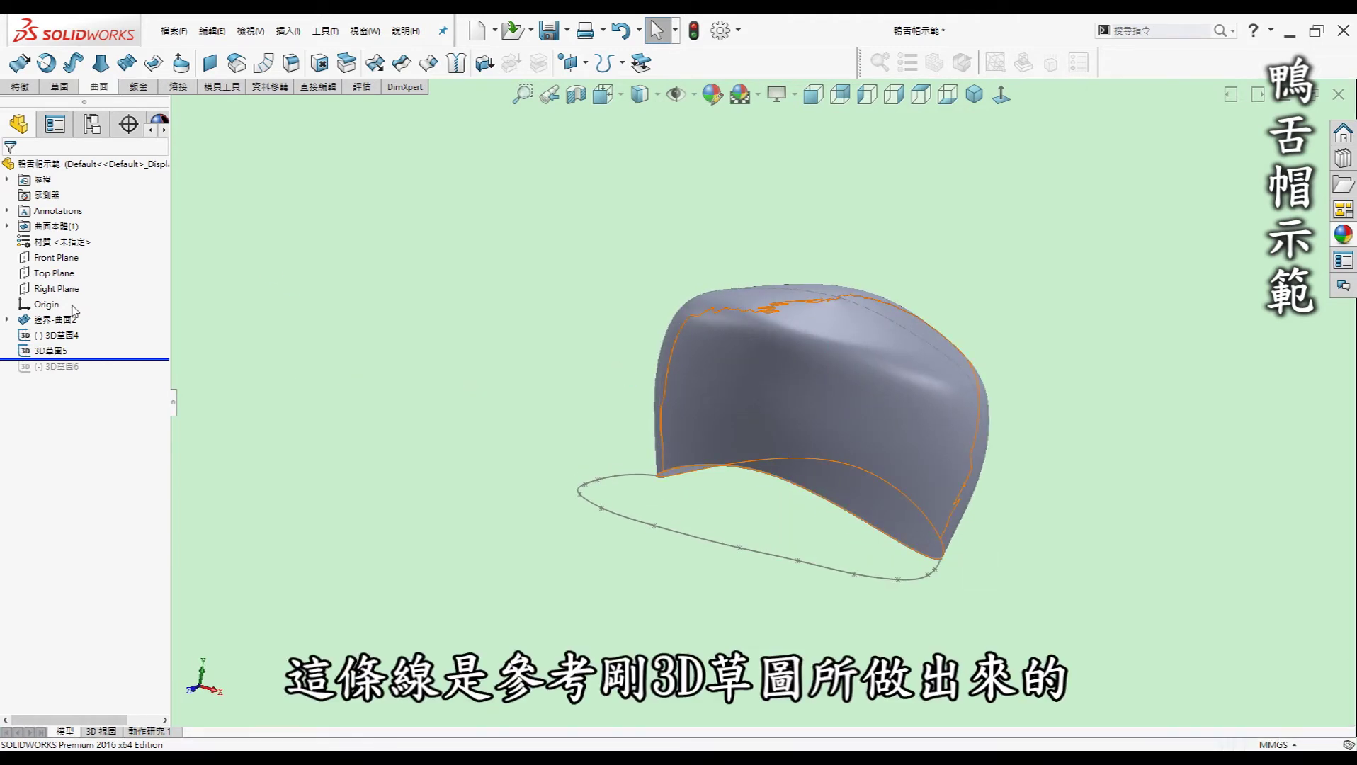
{"action": "left_click_drag", "start_coordinate": [114, 360], "coordinate": [114, 373]}
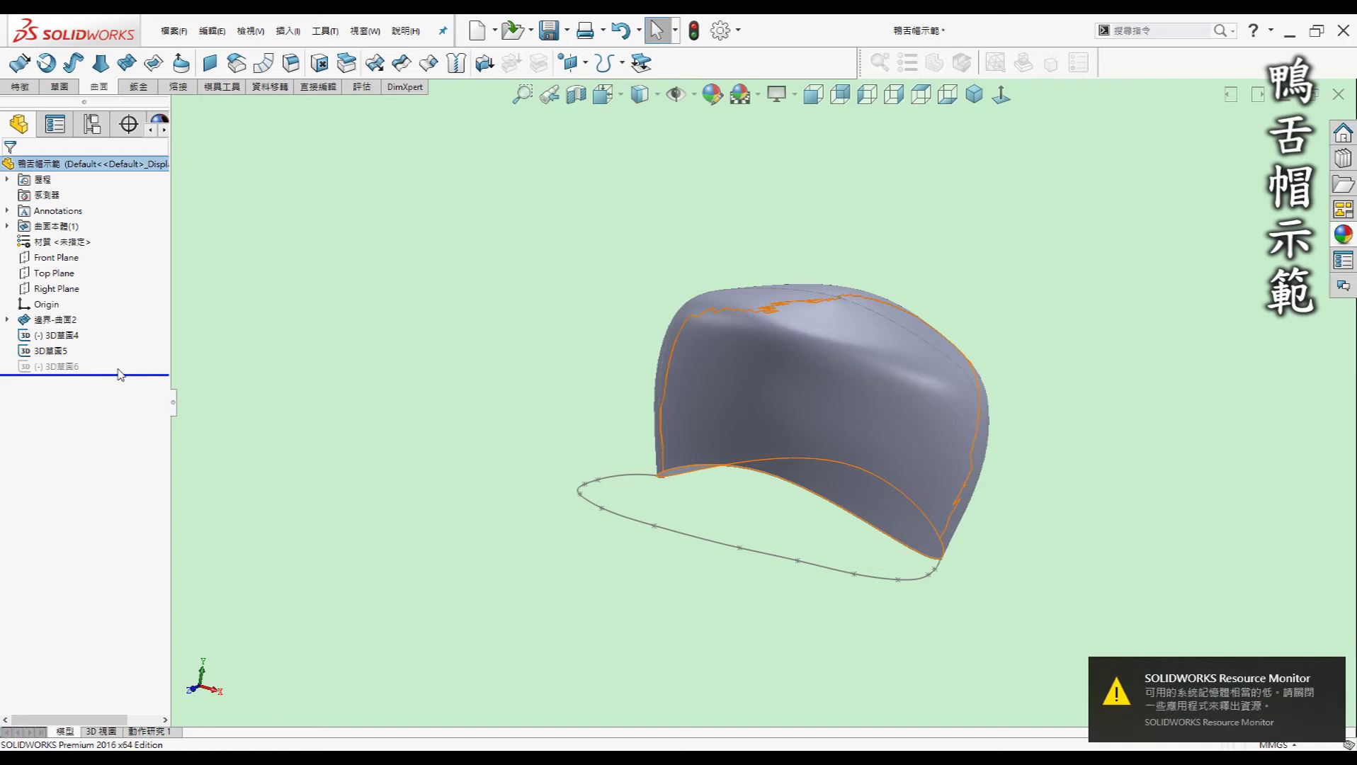
{"action": "left_click", "coordinate": [63, 367]}
{"action": "mouse_move", "coordinate": [726, 480]}
{"action": "middle_mouse_down"}
{"action": "mouse_move", "coordinate": [785, 599]}
{"action": "mouse_move", "coordinate": [1017, 554]}
{"action": "mouse_move", "coordinate": [1015, 524]}
{"action": "mouse_move", "coordinate": [1099, 537]}
{"action": "mouse_move", "coordinate": [436, 411]}
{"action": "middle_mouse_up"}
{"action": "left_click", "coordinate": [437, 411]}
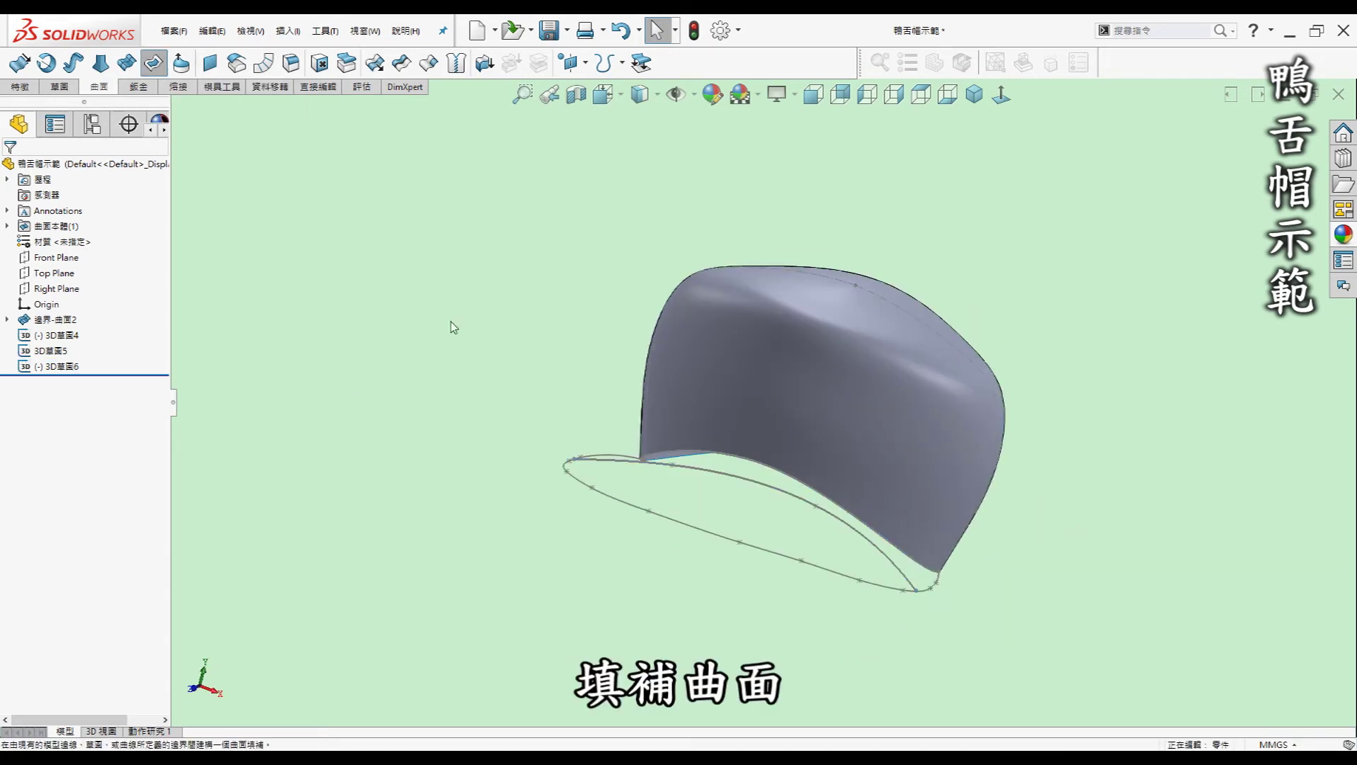
- Create fill surface 曲面-填補1 for the brim, bounded by 3D草圖4 and 3D草圖5, constrained by 3D草圖6
{"action": "left_click", "coordinate": [157, 65]}
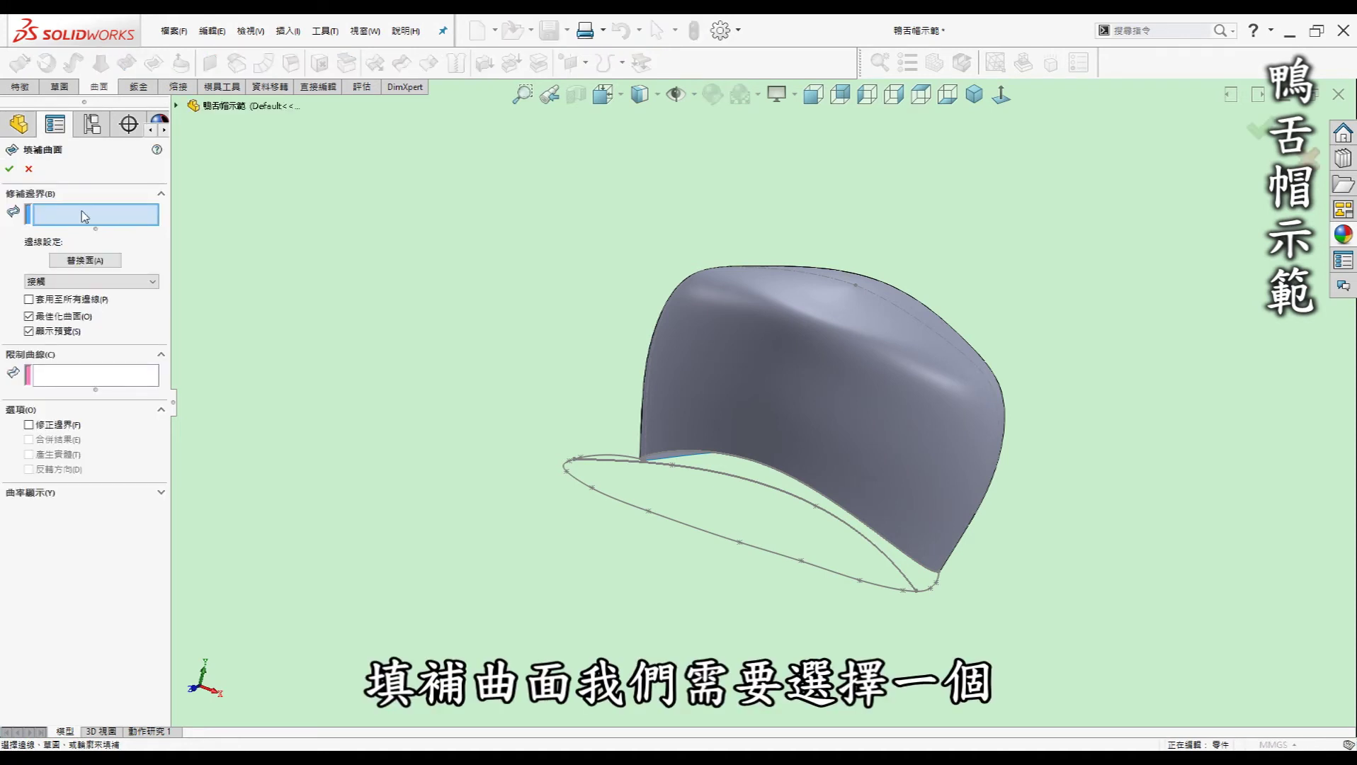
{"action": "middle_click_drag", "start_coordinate": [287, 297], "coordinate": [446, 345]}
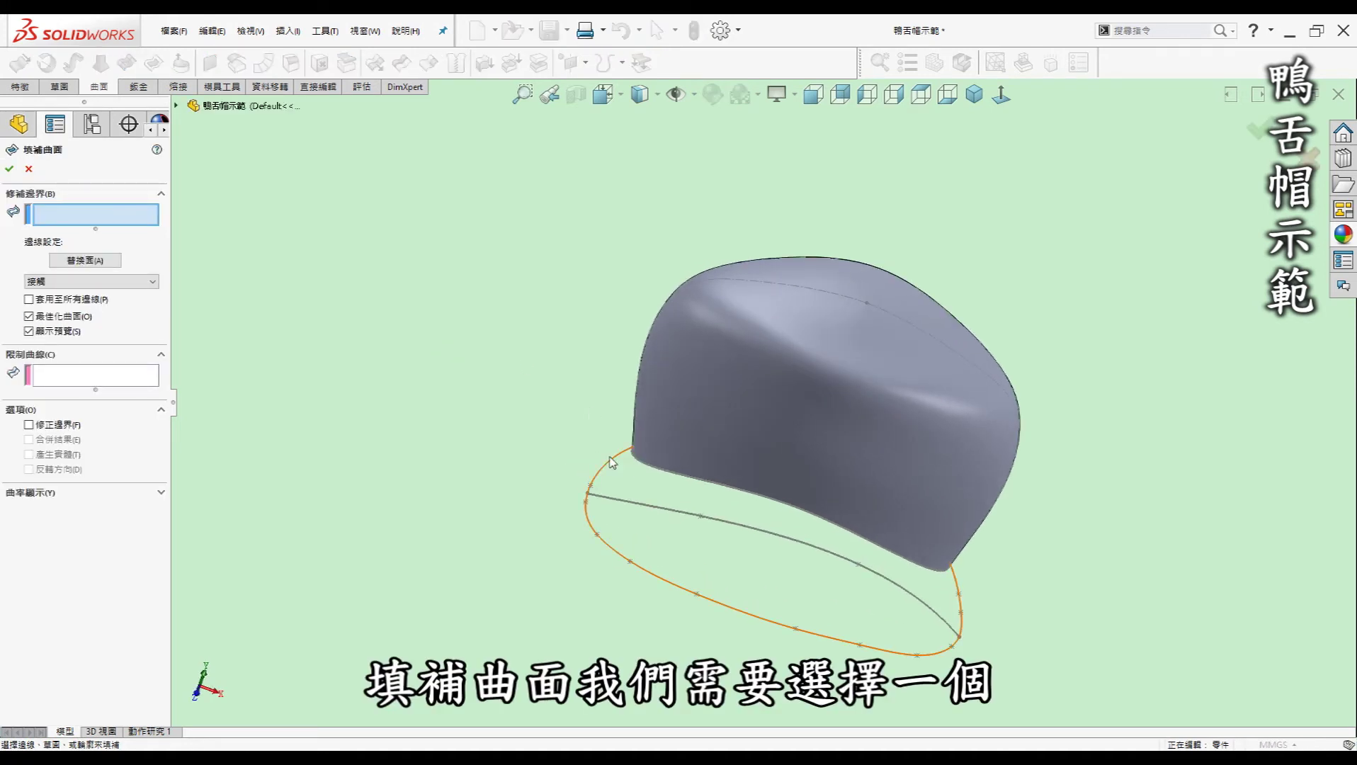
{"action": "left_click", "coordinate": [613, 467]}
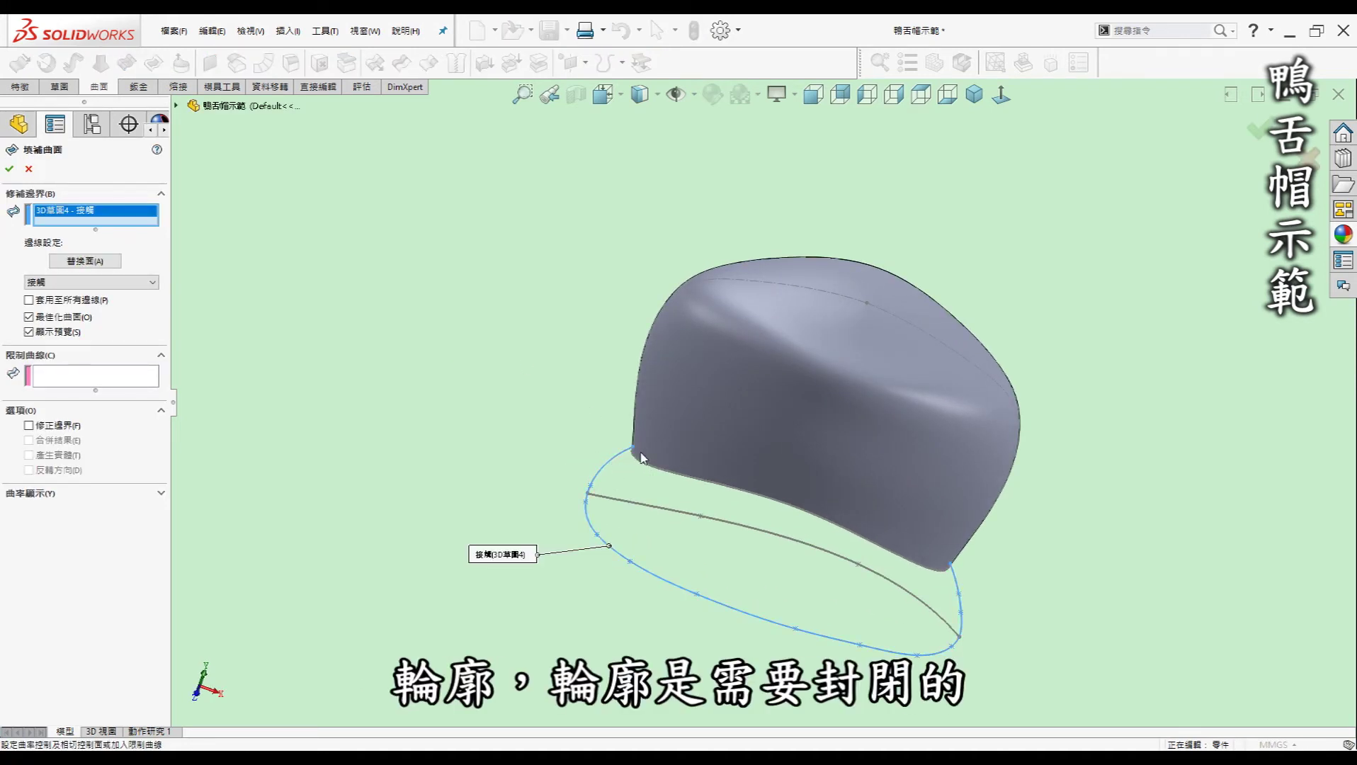
{"action": "left_click", "coordinate": [645, 466]}
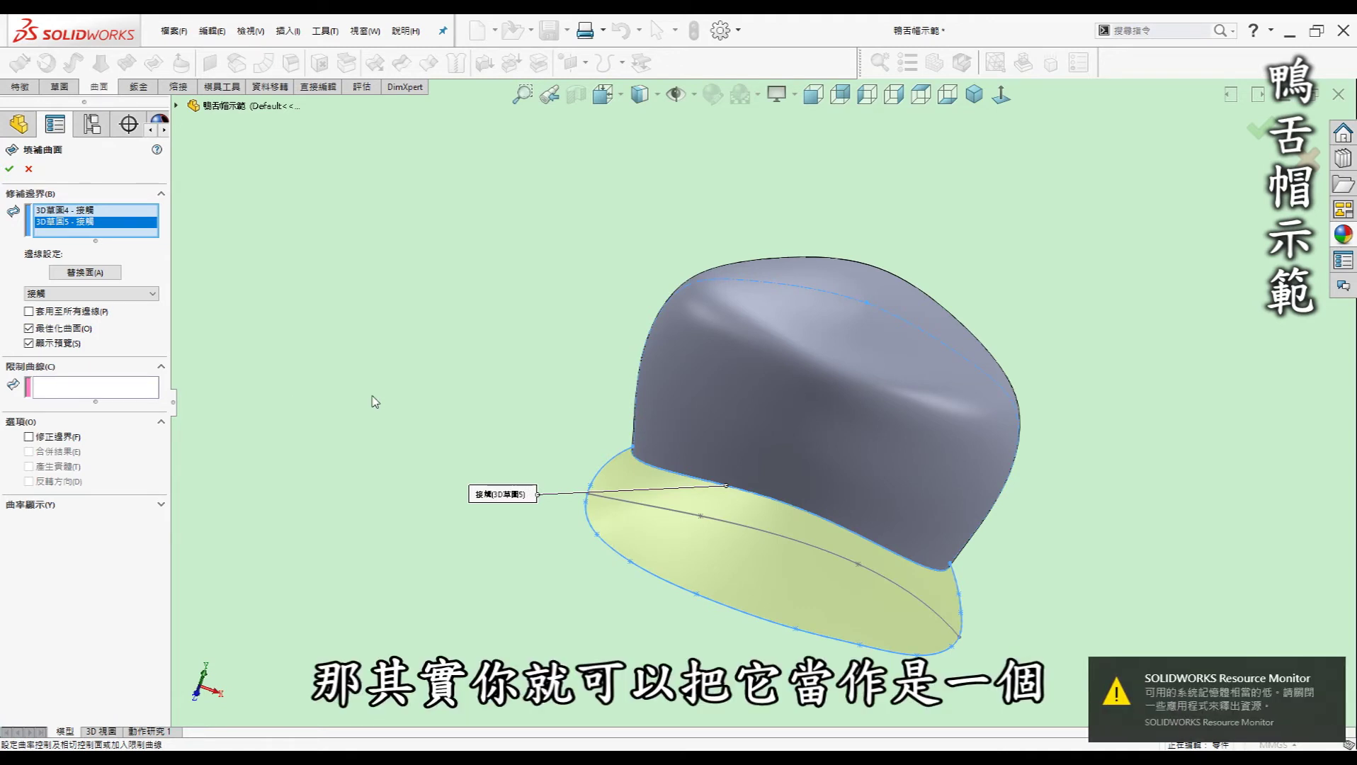
{"action": "left_click", "coordinate": [92, 395]}
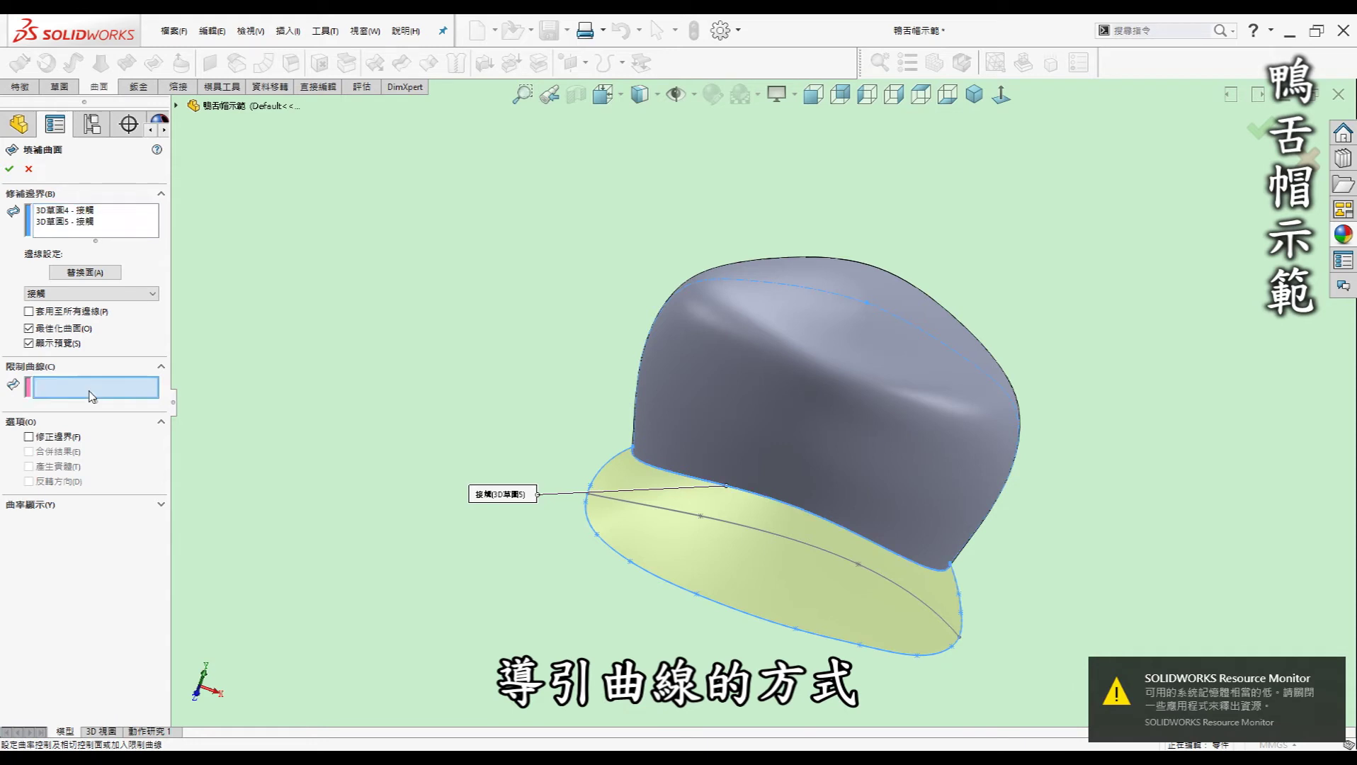
{"action": "left_click", "coordinate": [759, 532]}
{"action": "middle_click_drag", "start_coordinate": [759, 532], "coordinate": [995, 536]}
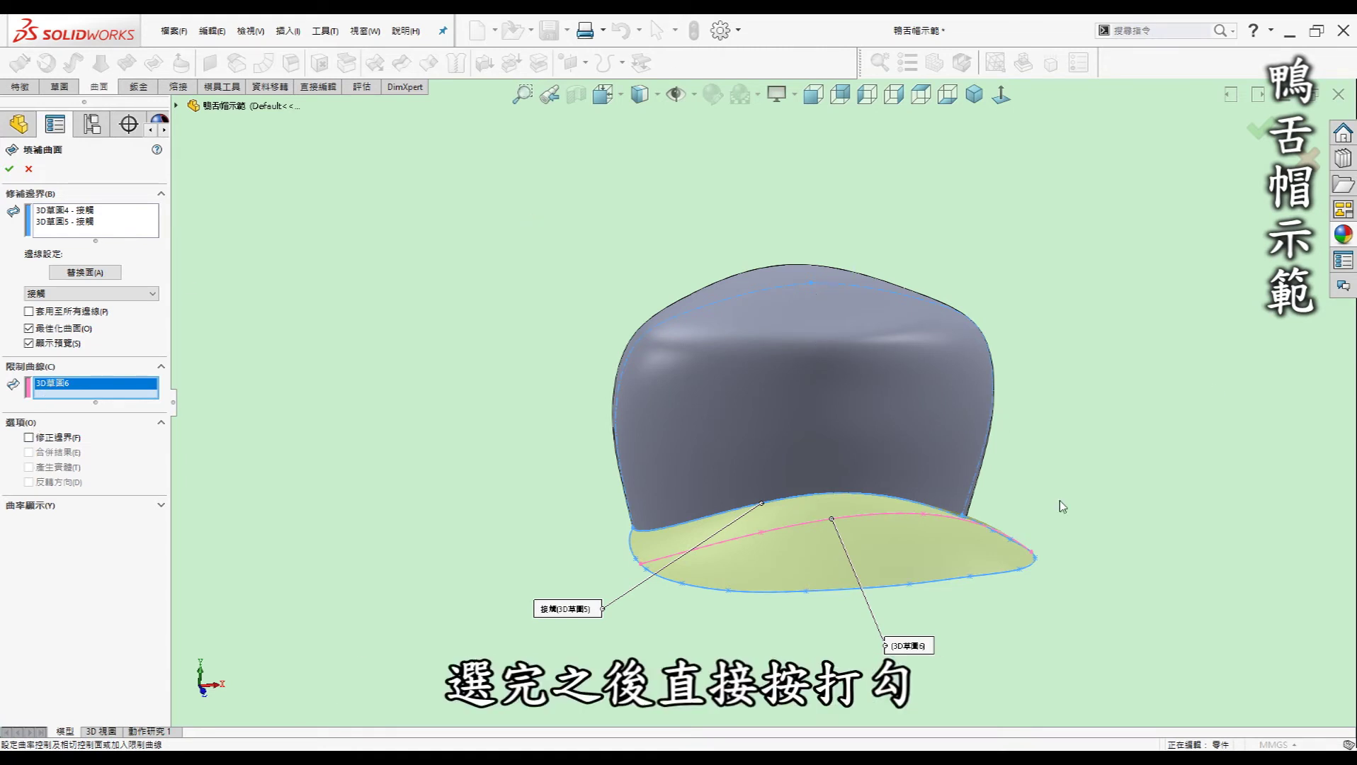
{"action": "left_click", "coordinate": [15, 171]}
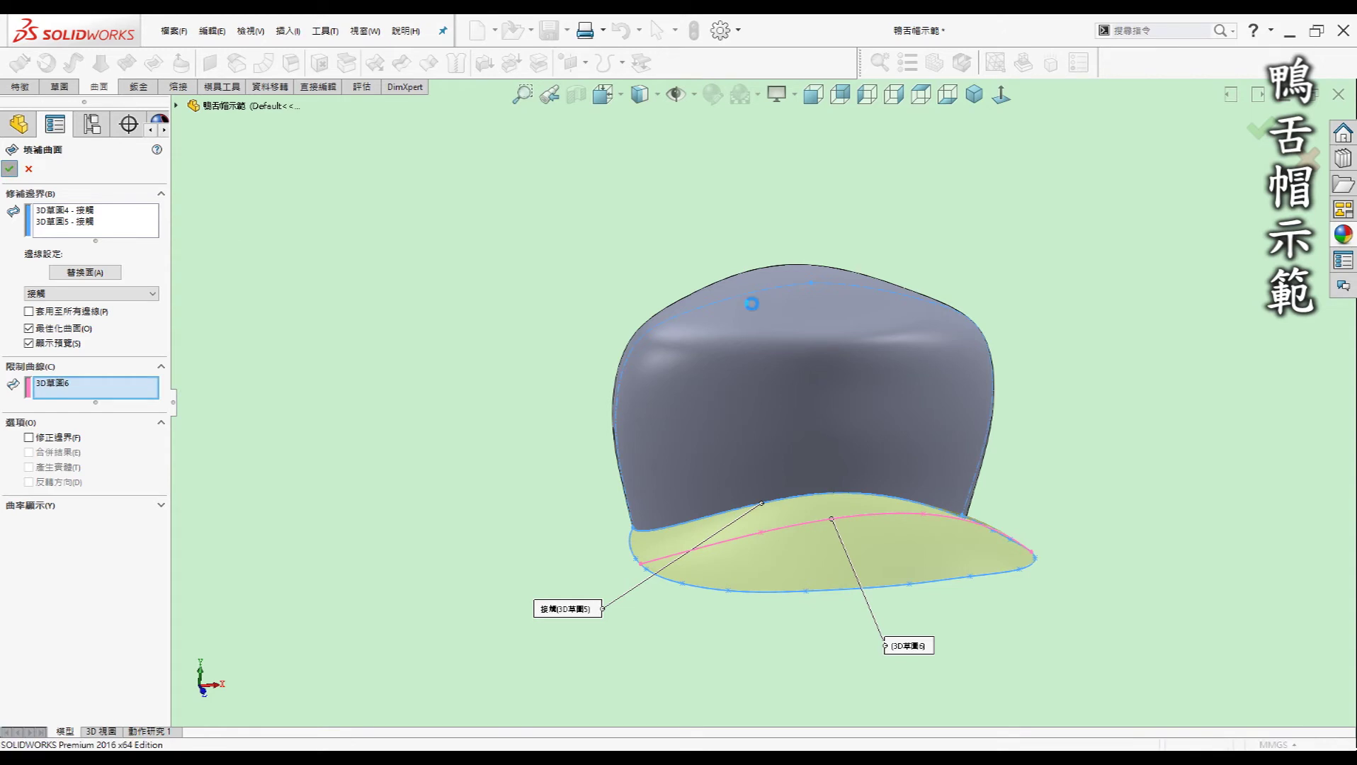
{"action": "mouse_move", "coordinate": [536, 294]}
{"action": "middle_mouse_down"}
{"action": "mouse_move", "coordinate": [588, 367]}
{"action": "mouse_move", "coordinate": [615, 460]}
{"action": "mouse_move", "coordinate": [802, 388]}
{"action": "mouse_move", "coordinate": [744, 408]}
{"action": "mouse_move", "coordinate": [789, 429]}
{"action": "middle_mouse_up"}
{"action": "middle_click_drag", "start_coordinate": [612, 399], "coordinate": [602, 391]}
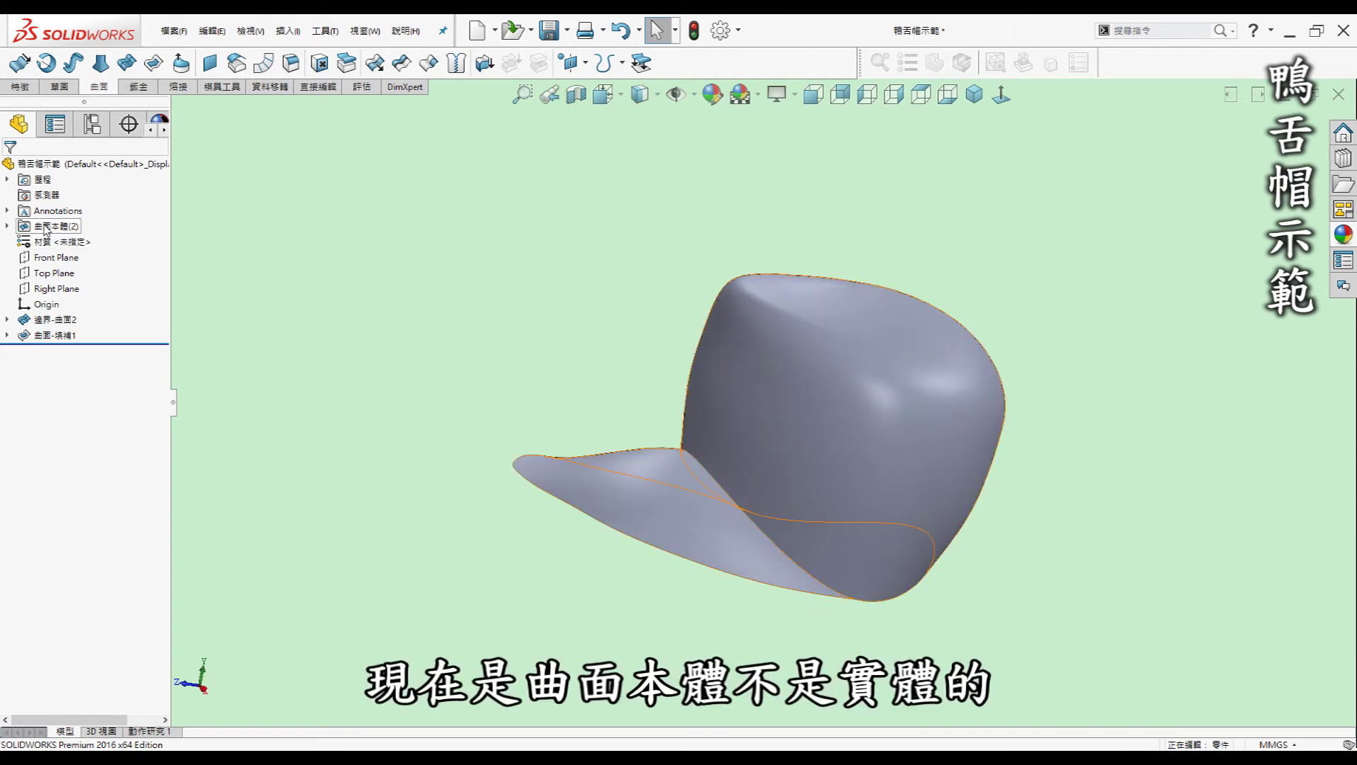
- Orbit the finished cap from a brim-forward view to a crown-up side view
{"action": "mouse_move", "coordinate": [770, 447]}
{"action": "middle_mouse_down"}
{"action": "mouse_move", "coordinate": [542, 384]}
{"action": "mouse_move", "coordinate": [747, 555]}
{"action": "middle_mouse_up"}
{"action": "mouse_move", "coordinate": [743, 505]}
{"action": "middle_mouse_down"}
{"action": "mouse_move", "coordinate": [694, 499]}
{"action": "mouse_move", "coordinate": [906, 484]}
{"action": "mouse_move", "coordinate": [1056, 511]}
{"action": "mouse_move", "coordinate": [964, 474]}
{"action": "mouse_move", "coordinate": [591, 556]}
{"action": "middle_mouse_up"}
{"action": "middle_click_drag", "start_coordinate": [933, 499], "coordinate": [963, 508]}
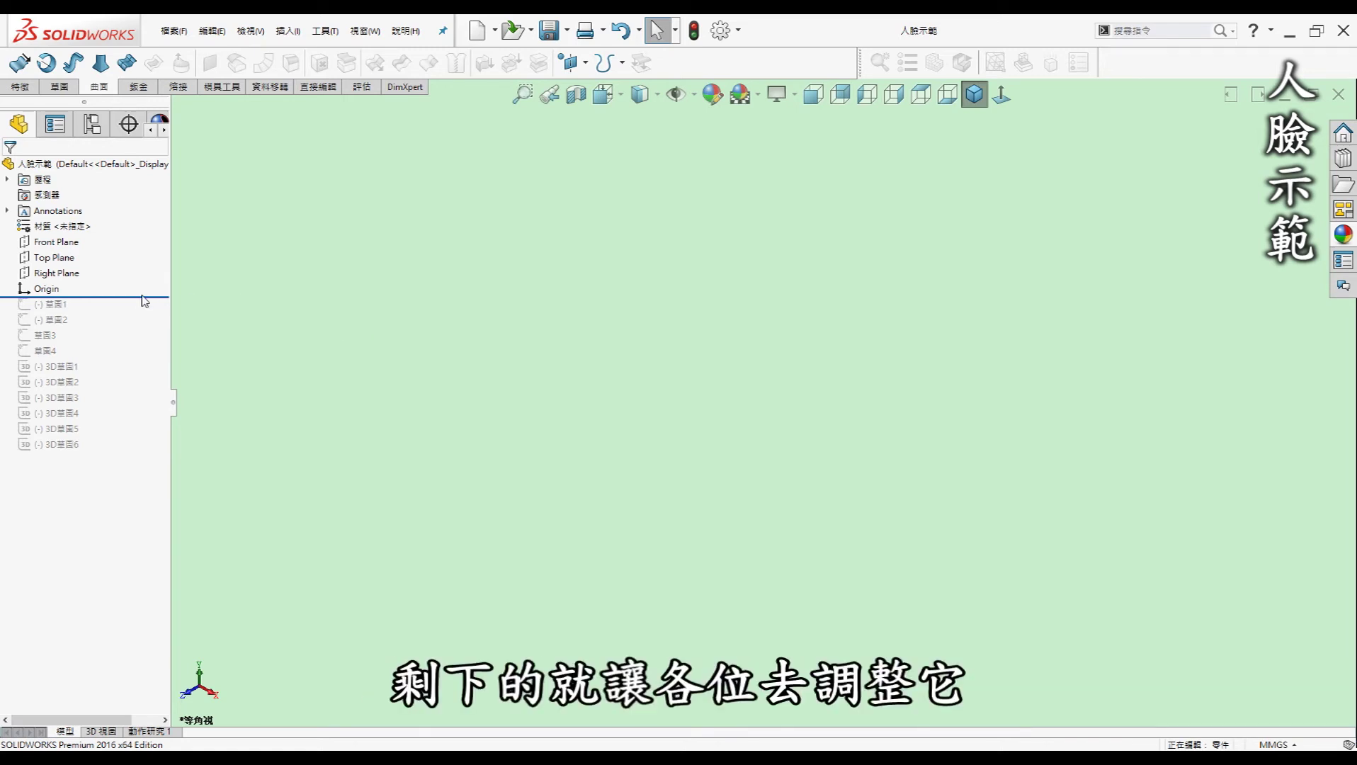
- Roll the face model forward through 草圖1, 草圖2, 草圖4 and 3D草圖1, with the axis upright
{"action": "left_click_drag", "start_coordinate": [147, 298], "coordinate": [134, 311]}
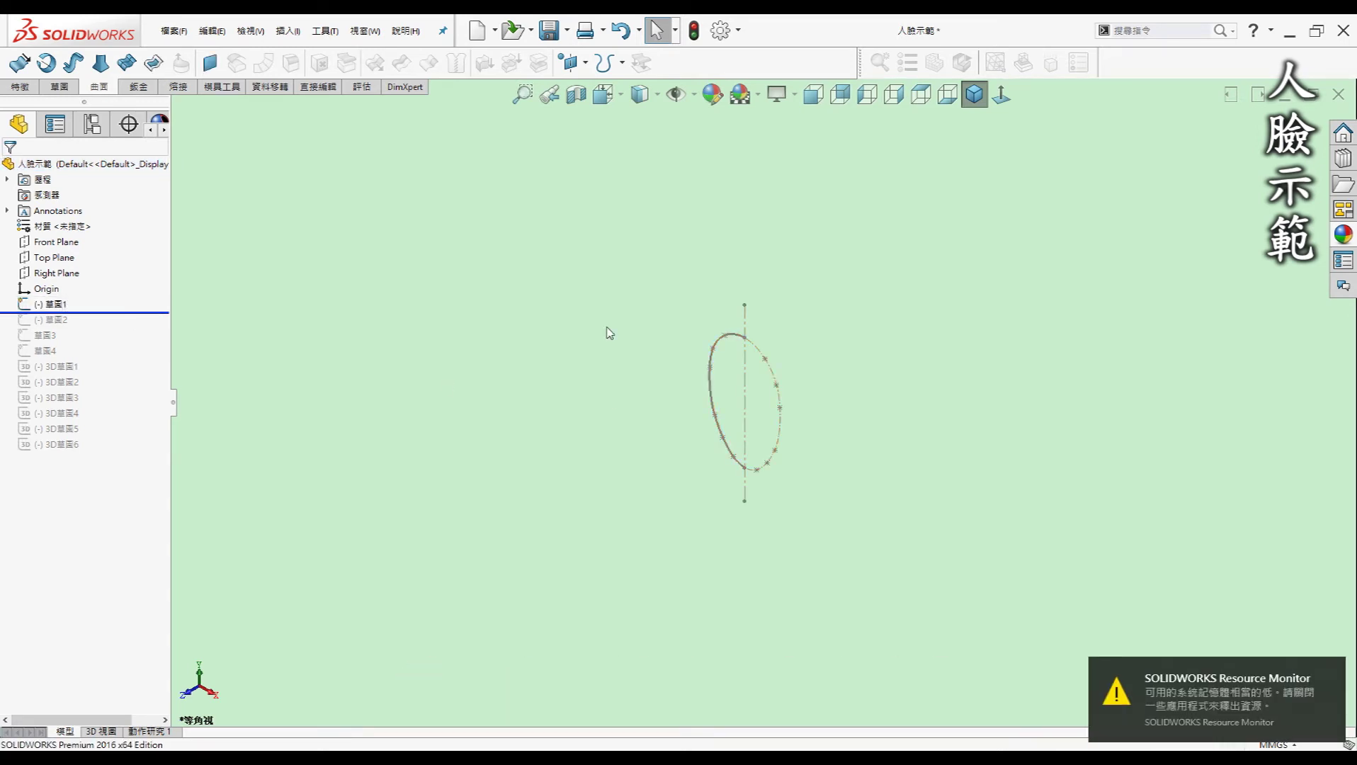
{"action": "left_click_drag", "start_coordinate": [126, 313], "coordinate": [124, 333]}
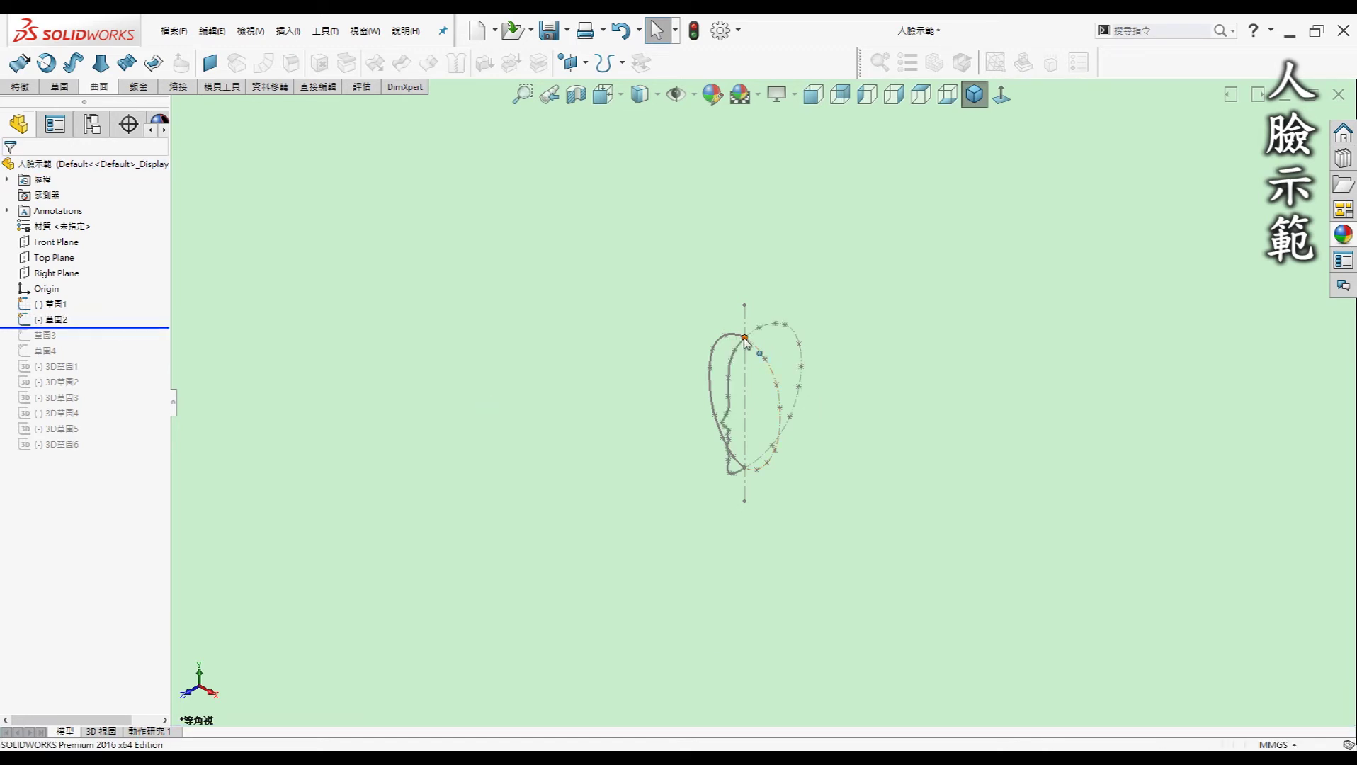
{"action": "scroll", "coordinate": [893, 455], "scroll_direction": "down", "scroll_amount": 4}
{"action": "middle_click_drag", "start_coordinate": [893, 457], "coordinate": [750, 322]}
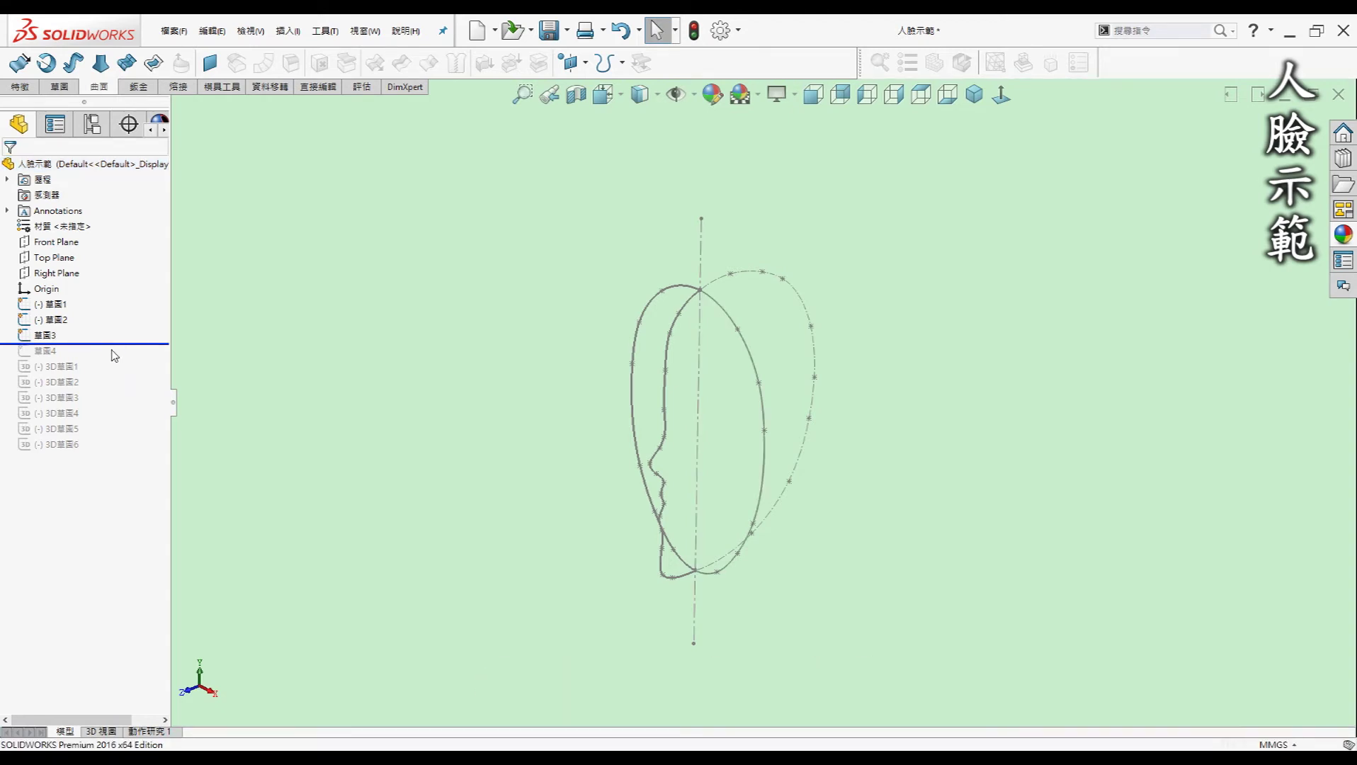
{"action": "left_click_drag", "start_coordinate": [118, 344], "coordinate": [110, 358]}
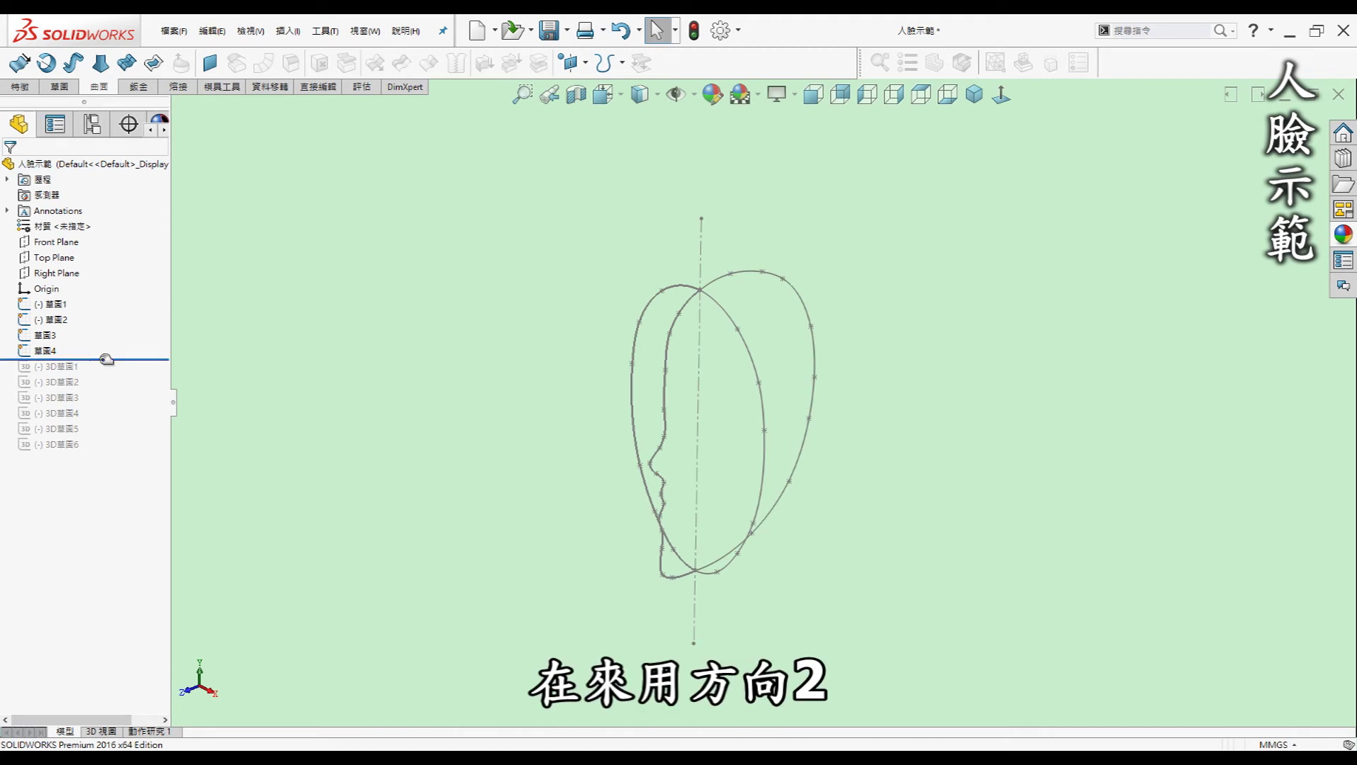
{"action": "left_click_drag", "start_coordinate": [106, 359], "coordinate": [104, 386]}
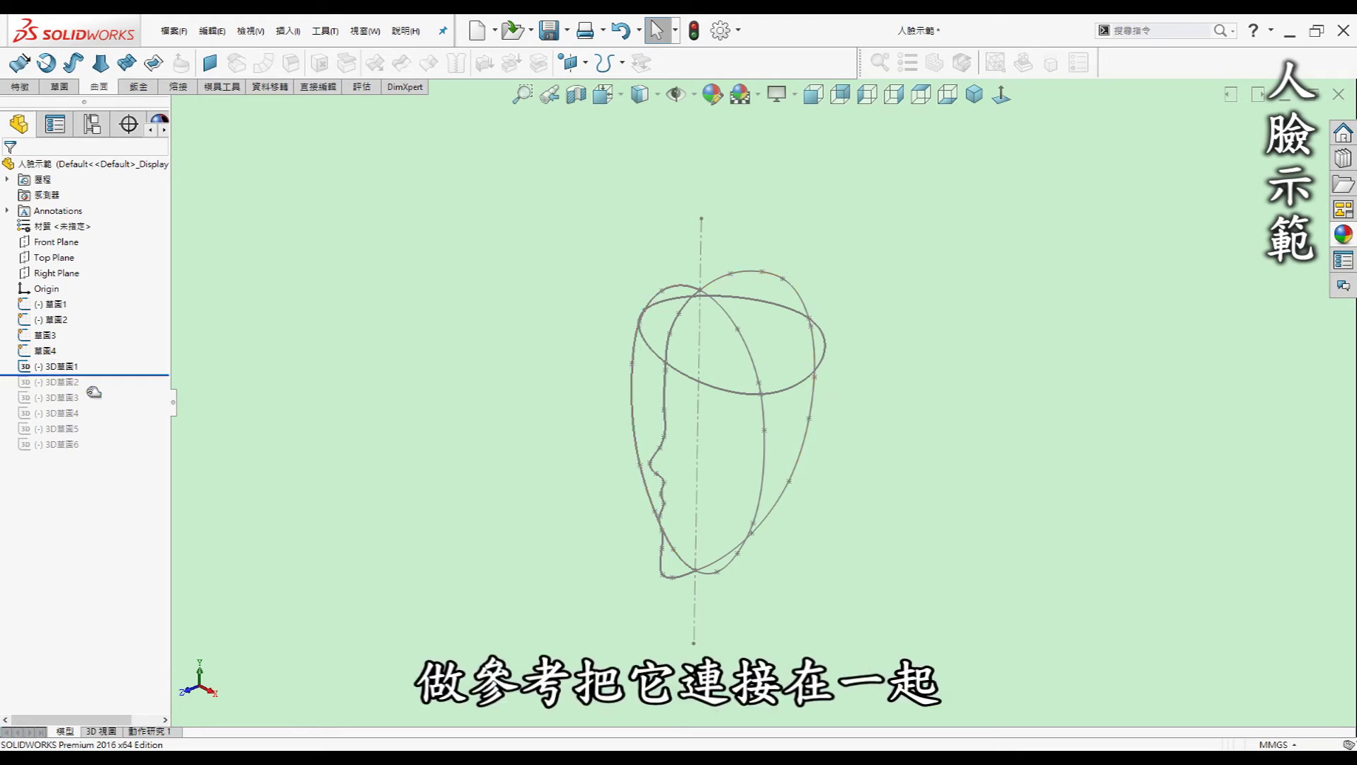
- Roll the face model forward past 3D草圖6 so all six rings form the head cage
{"action": "left_click_drag", "start_coordinate": [94, 392], "coordinate": [85, 452]}
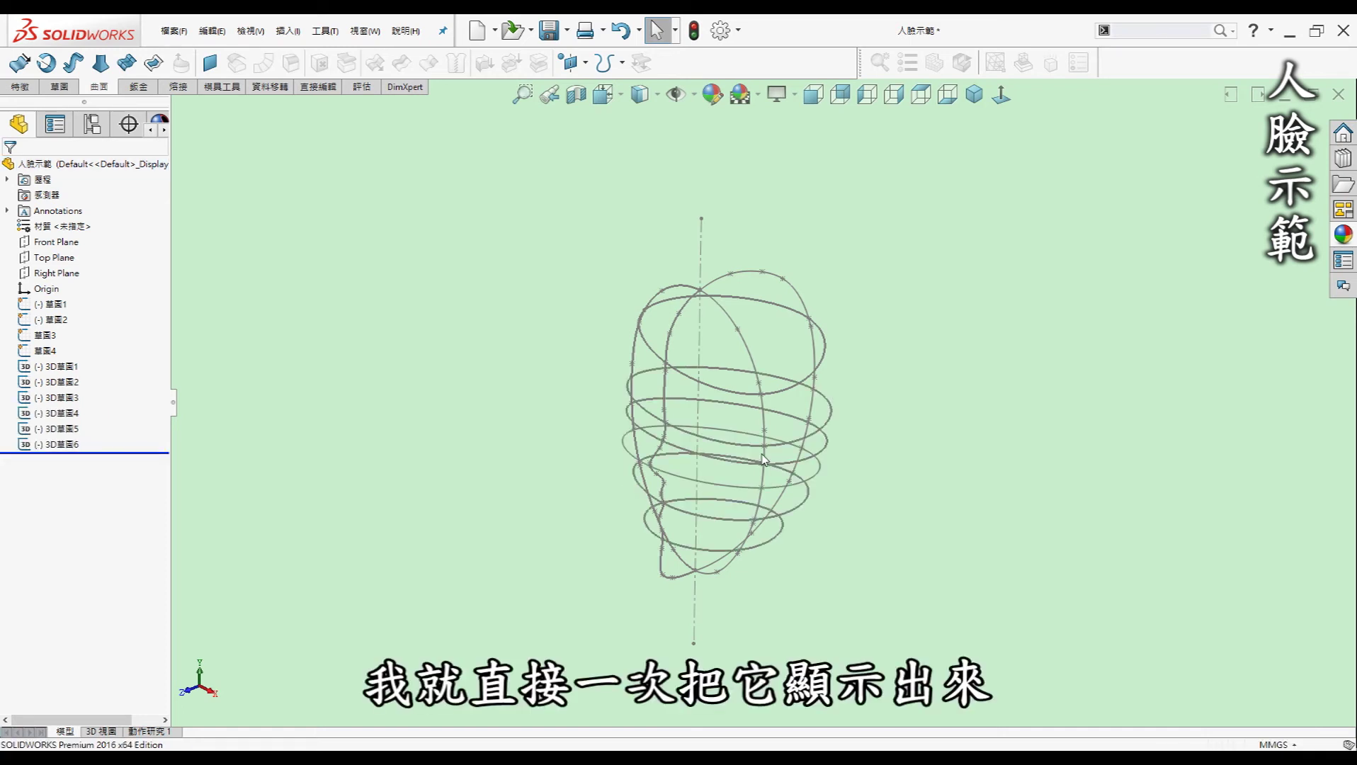
{"action": "mouse_move", "coordinate": [657, 424]}
{"action": "middle_mouse_down"}
{"action": "mouse_move", "coordinate": [949, 500]}
{"action": "mouse_move", "coordinate": [883, 482]}
{"action": "middle_mouse_up"}
{"action": "scroll", "coordinate": [718, 439], "scroll_direction": "down", "scroll_amount": 2}
{"action": "scroll", "coordinate": [705, 464], "scroll_direction": "down", "scroll_amount": 2}
{"action": "middle_click_drag", "start_coordinate": [704, 464], "coordinate": [659, 538]}
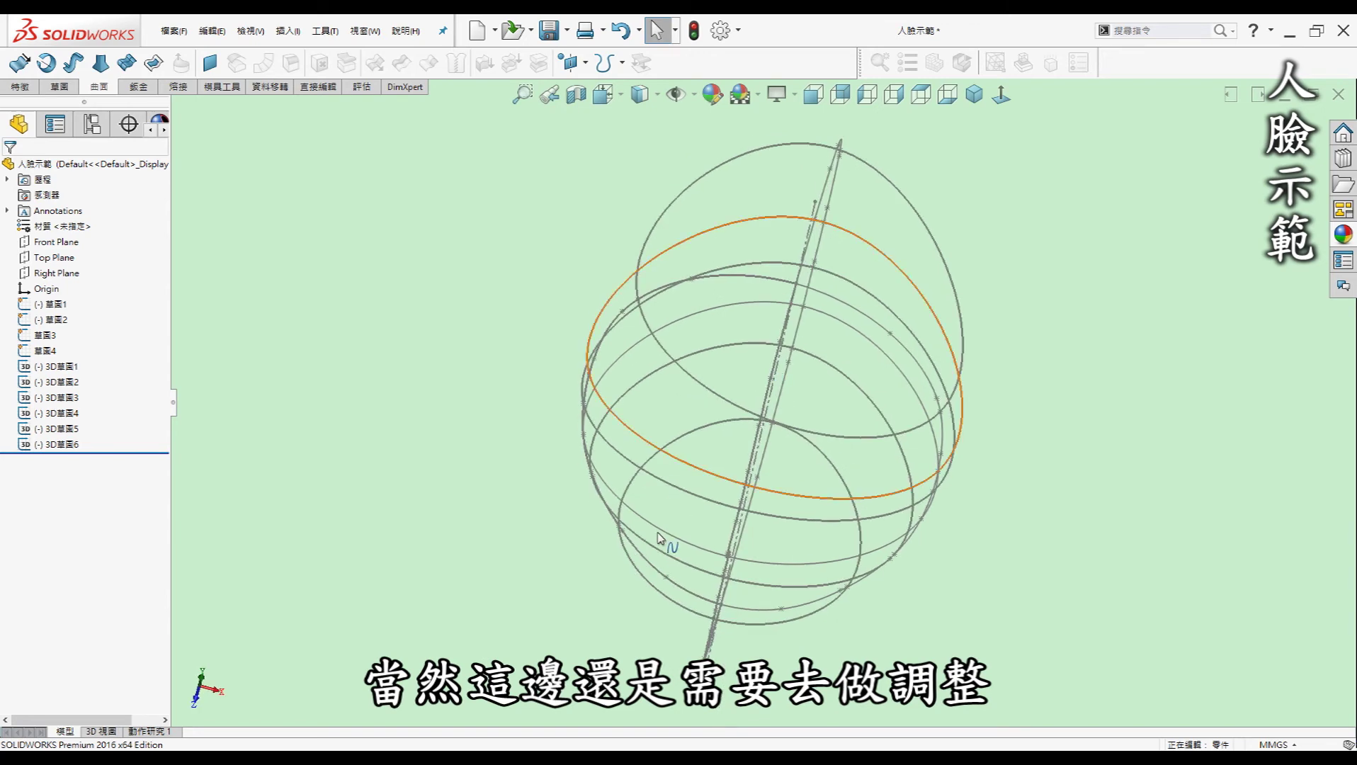
{"action": "mouse_move", "coordinate": [644, 486]}
{"action": "middle_mouse_down"}
{"action": "mouse_move", "coordinate": [782, 379]}
{"action": "mouse_move", "coordinate": [936, 409]}
{"action": "mouse_move", "coordinate": [1029, 447]}
{"action": "middle_mouse_up"}
- Inspect the six-ring head wireframe from frontal, side and tilted views, then start Boundary Surface
{"action": "mouse_move", "coordinate": [674, 409]}
{"action": "middle_mouse_down"}
{"action": "mouse_move", "coordinate": [1055, 423]}
{"action": "mouse_move", "coordinate": [958, 452]}
{"action": "mouse_move", "coordinate": [995, 467]}
{"action": "mouse_move", "coordinate": [733, 439]}
{"action": "mouse_move", "coordinate": [837, 462]}
{"action": "middle_mouse_up"}
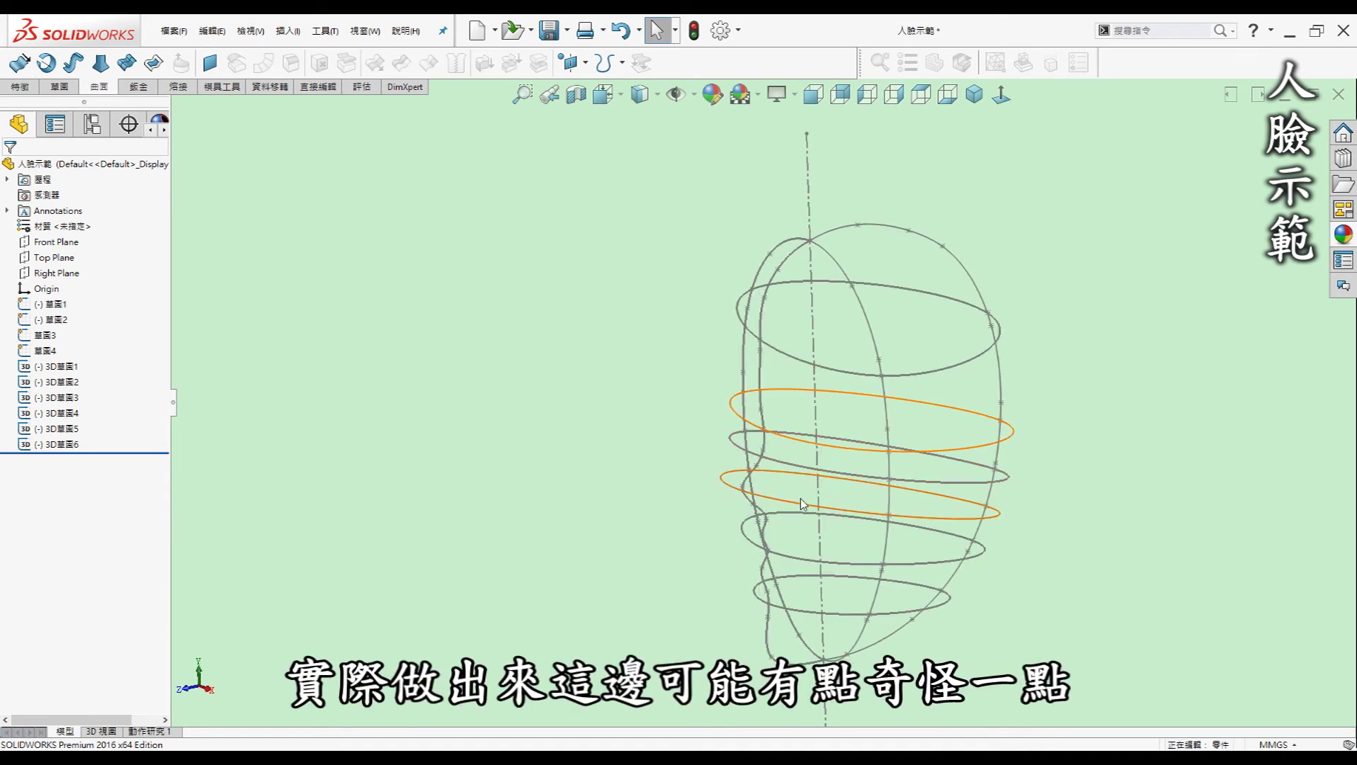
{"action": "middle_click_drag", "start_coordinate": [800, 534], "coordinate": [691, 415]}
{"action": "mouse_move", "coordinate": [821, 442]}
{"action": "middle_mouse_down"}
{"action": "mouse_move", "coordinate": [823, 470]}
{"action": "mouse_move", "coordinate": [697, 410]}
{"action": "mouse_move", "coordinate": [150, 378]}
{"action": "middle_mouse_up"}
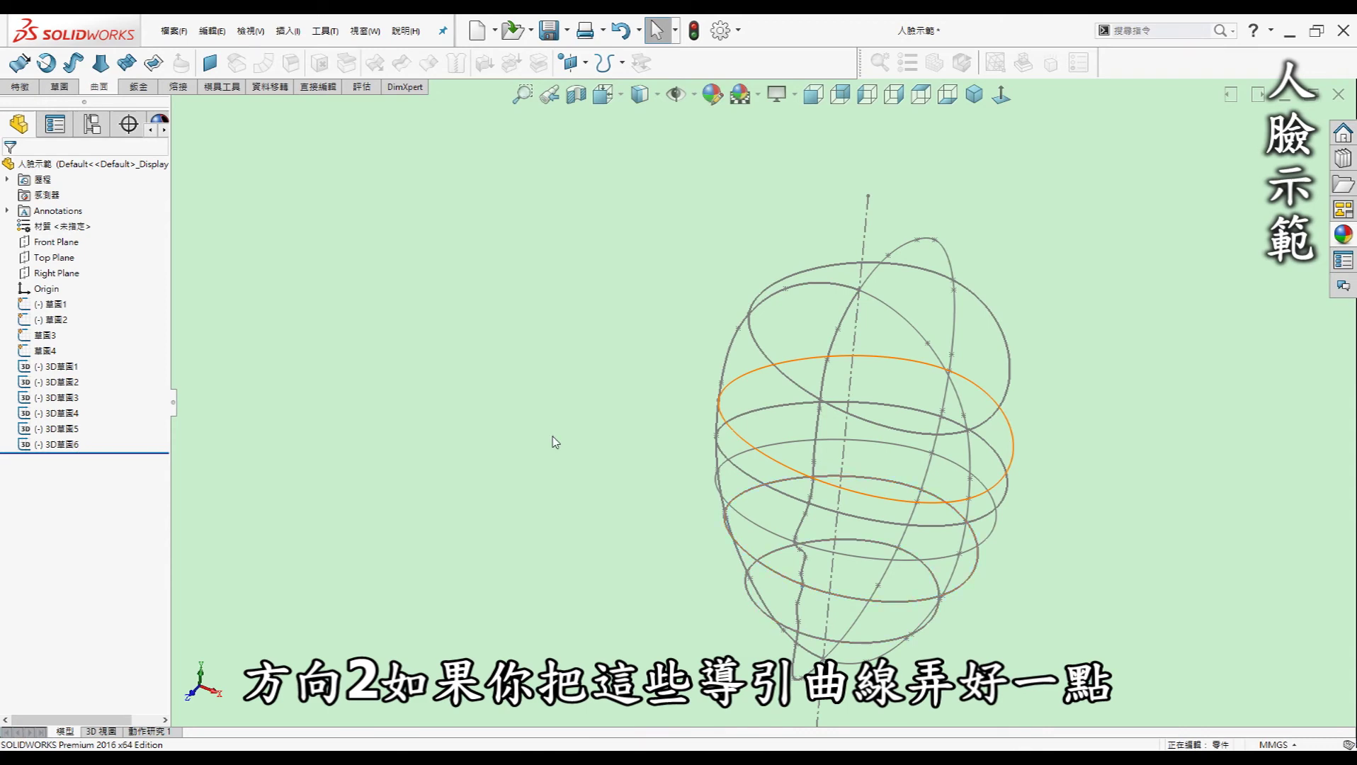
{"action": "mouse_move", "coordinate": [806, 470]}
{"action": "middle_mouse_down"}
{"action": "mouse_move", "coordinate": [651, 505]}
{"action": "mouse_move", "coordinate": [729, 528]}
{"action": "mouse_move", "coordinate": [654, 539]}
{"action": "mouse_move", "coordinate": [772, 484]}
{"action": "mouse_move", "coordinate": [745, 487]}
{"action": "mouse_move", "coordinate": [731, 470]}
{"action": "middle_mouse_up"}
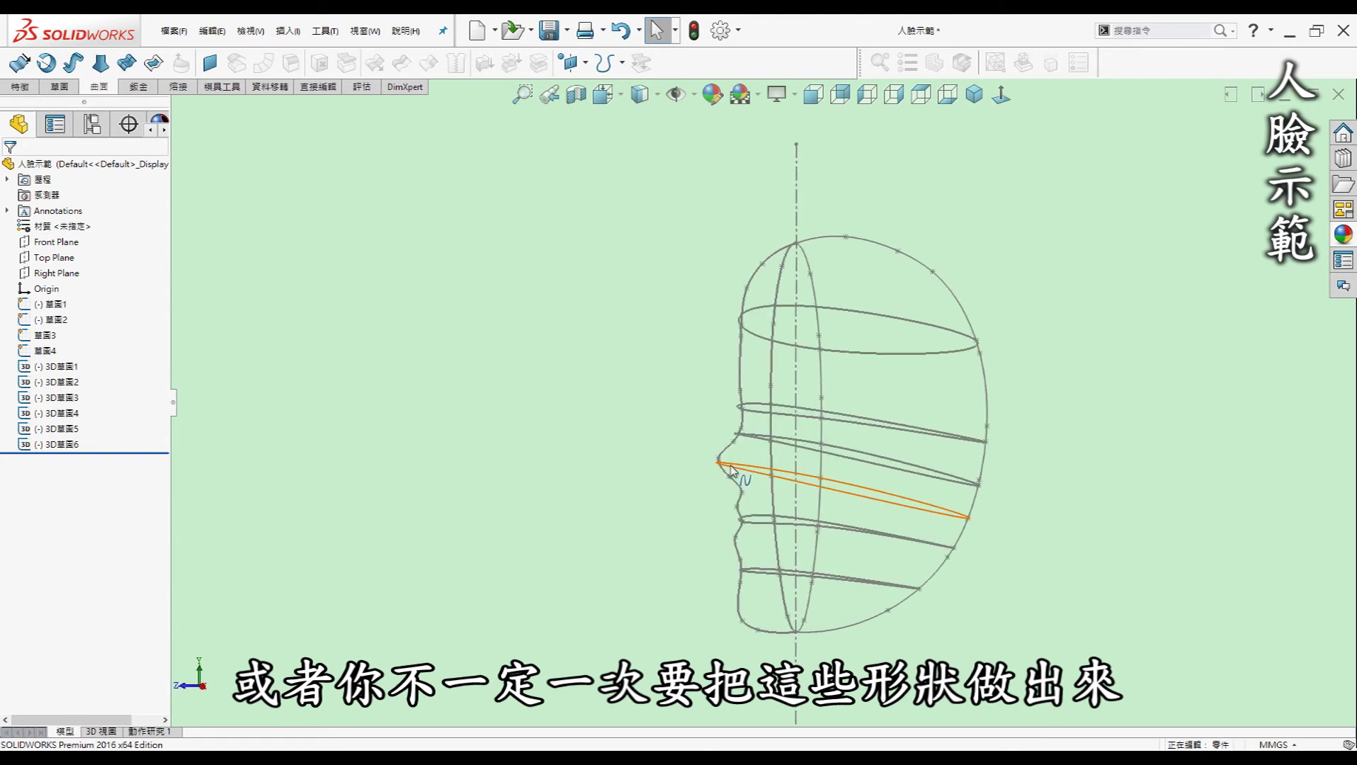
{"action": "middle_click_drag", "start_coordinate": [854, 439], "coordinate": [776, 418]}
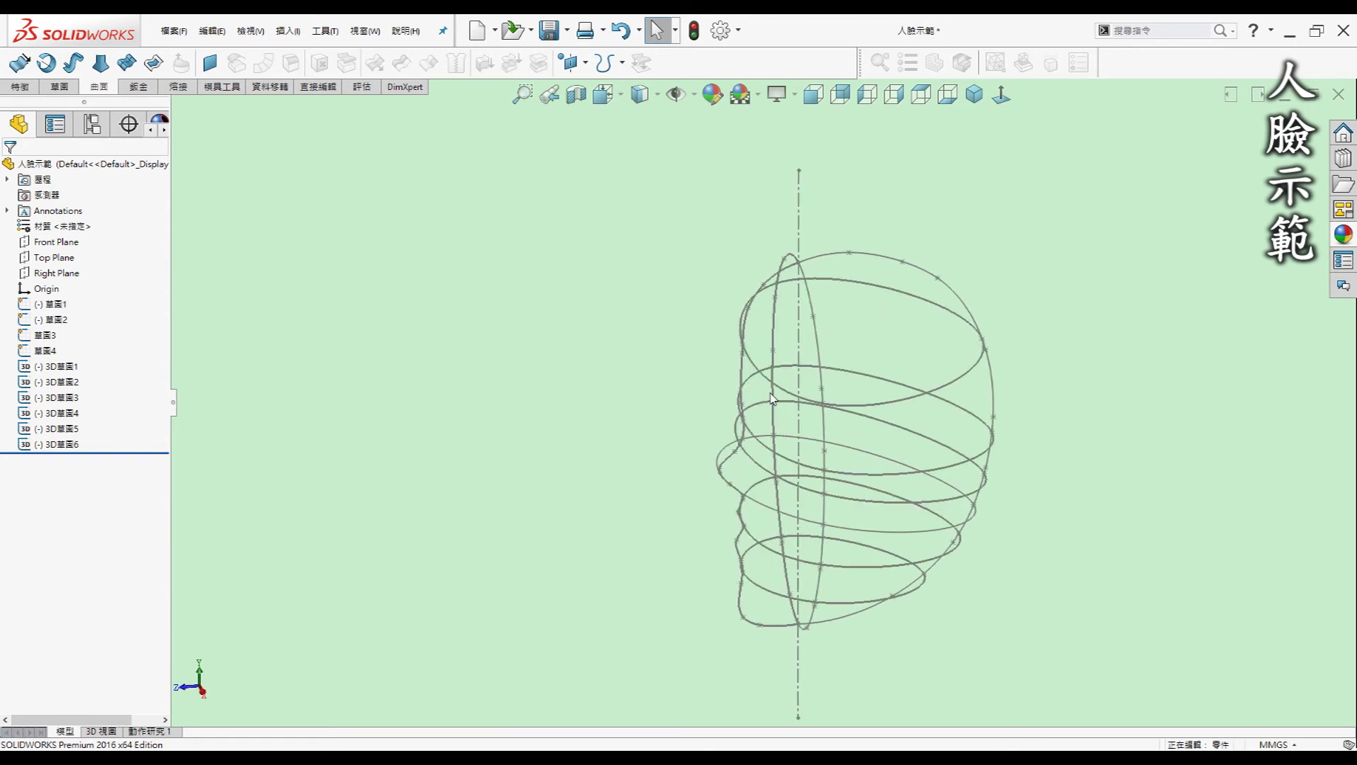
{"action": "mouse_move", "coordinate": [717, 557]}
{"action": "middle_mouse_down"}
{"action": "mouse_move", "coordinate": [857, 439]}
{"action": "mouse_move", "coordinate": [815, 496]}
{"action": "mouse_move", "coordinate": [843, 582]}
{"action": "middle_mouse_up"}
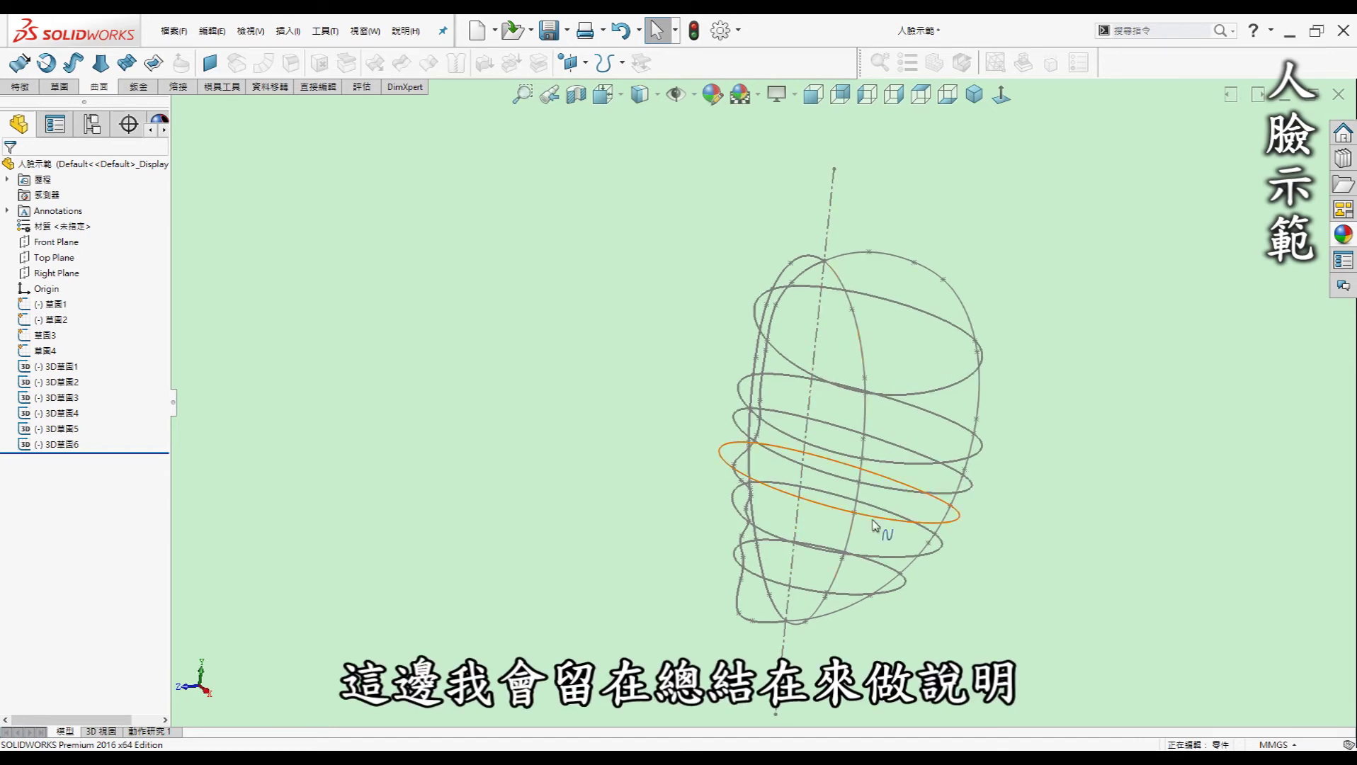
{"action": "mouse_move", "coordinate": [873, 525]}
{"action": "middle_mouse_down"}
{"action": "mouse_move", "coordinate": [1018, 437]}
{"action": "mouse_move", "coordinate": [1103, 432]}
{"action": "middle_mouse_up"}
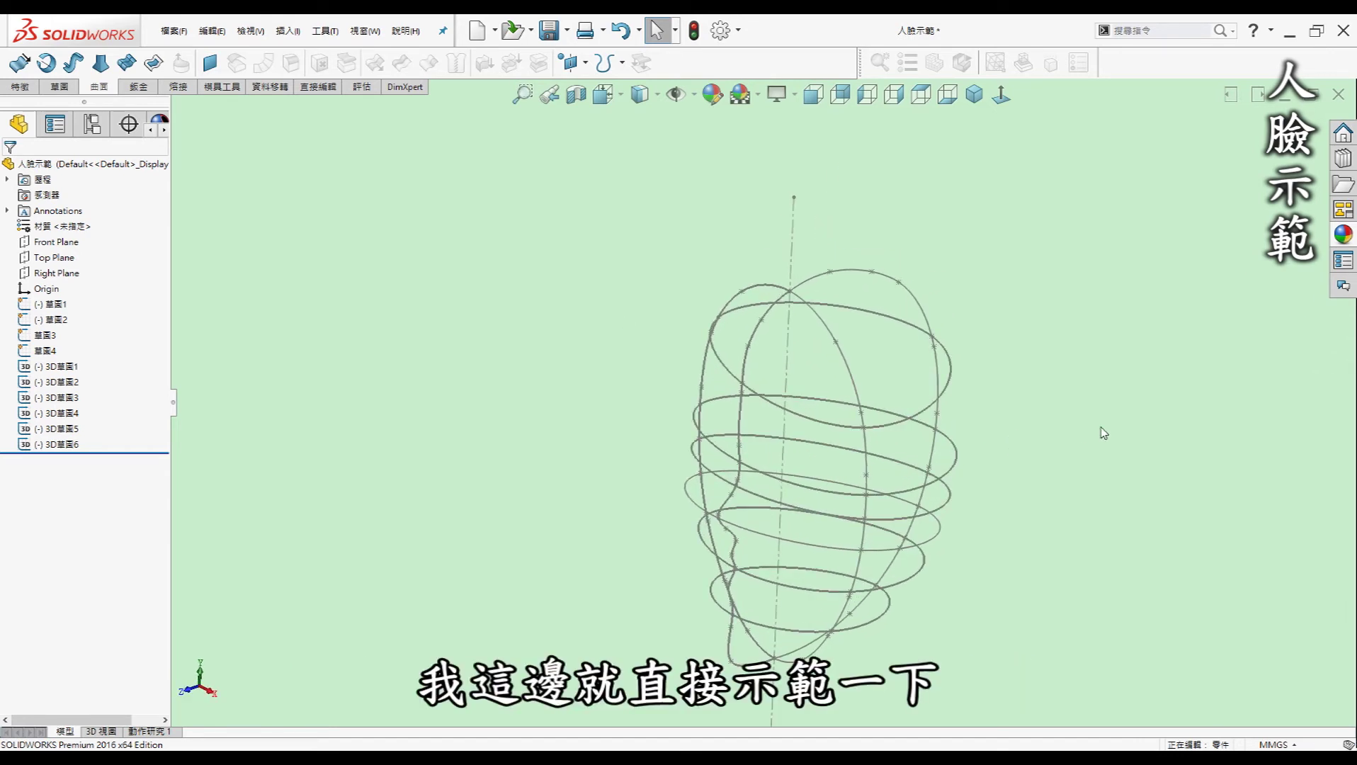
{"action": "left_click", "coordinate": [126, 65]}
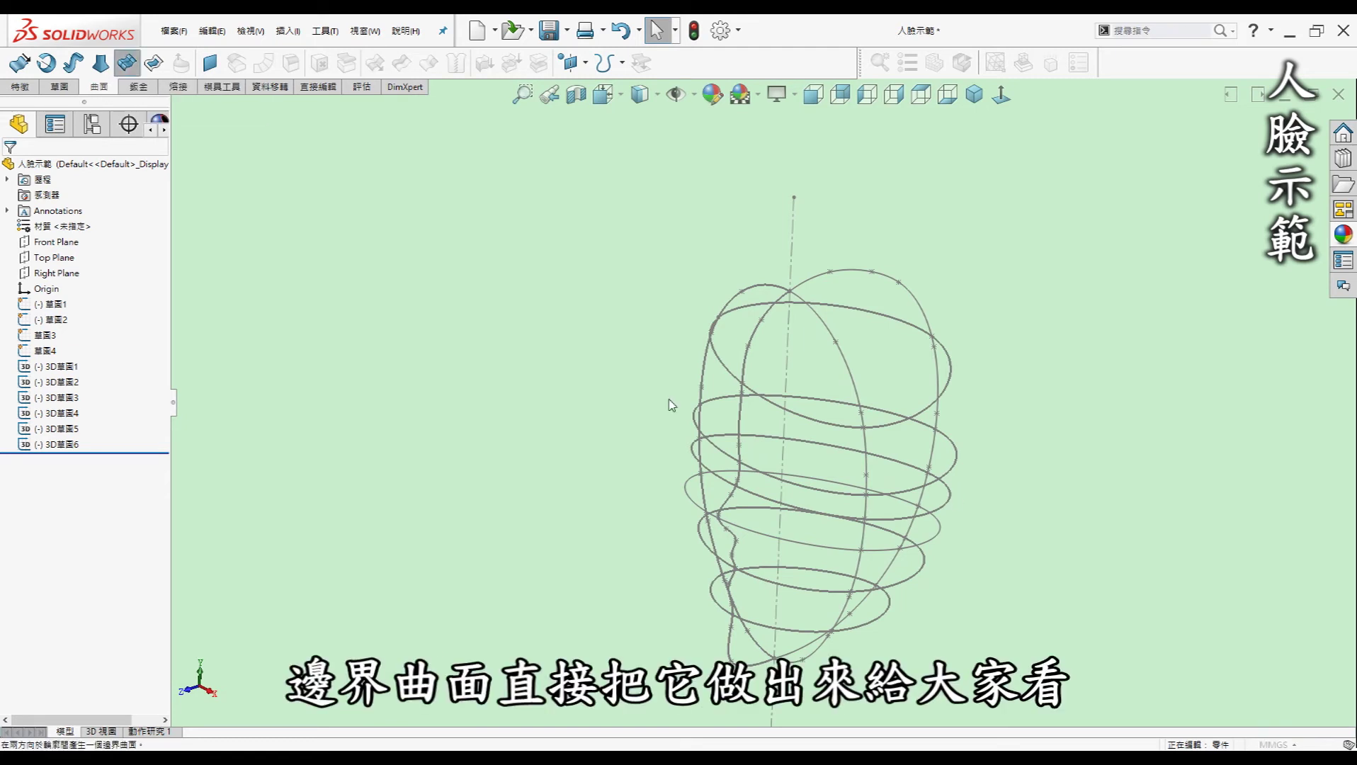
- Build boundary surface 邊界-曲面2 from 草圖1–4 in Direction 1 and 3D草圖1–6 in Direction 2
{"action": "left_click", "coordinate": [779, 414]}
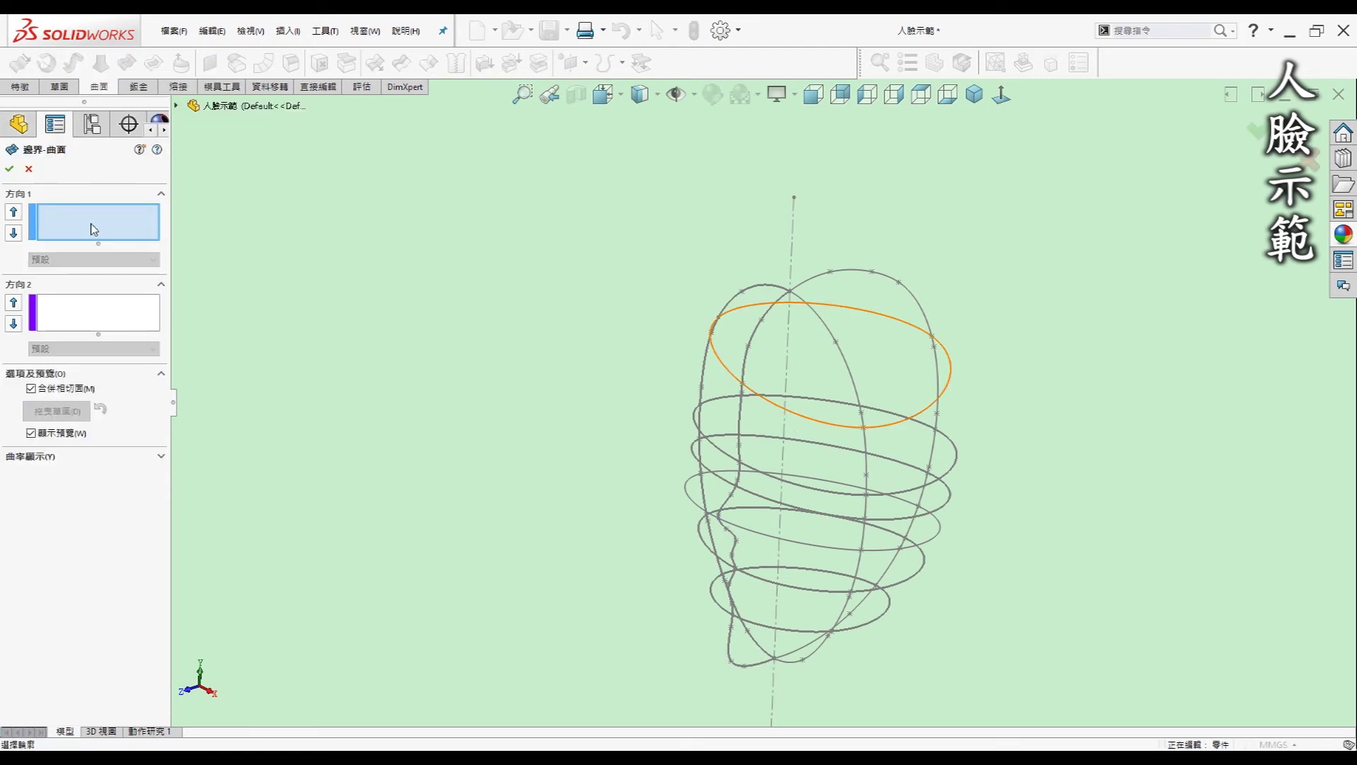
{"action": "left_click", "coordinate": [176, 106]}
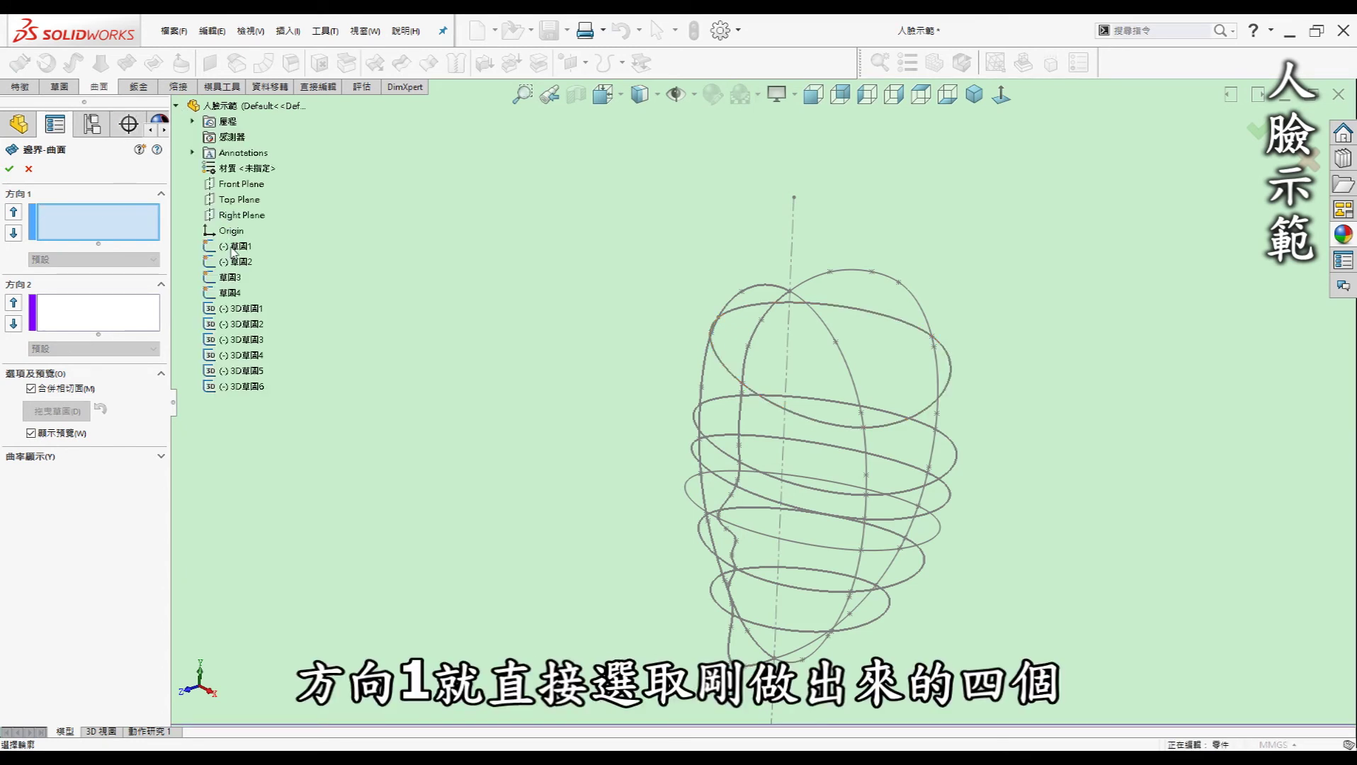
{"action": "left_click", "coordinate": [233, 292]}
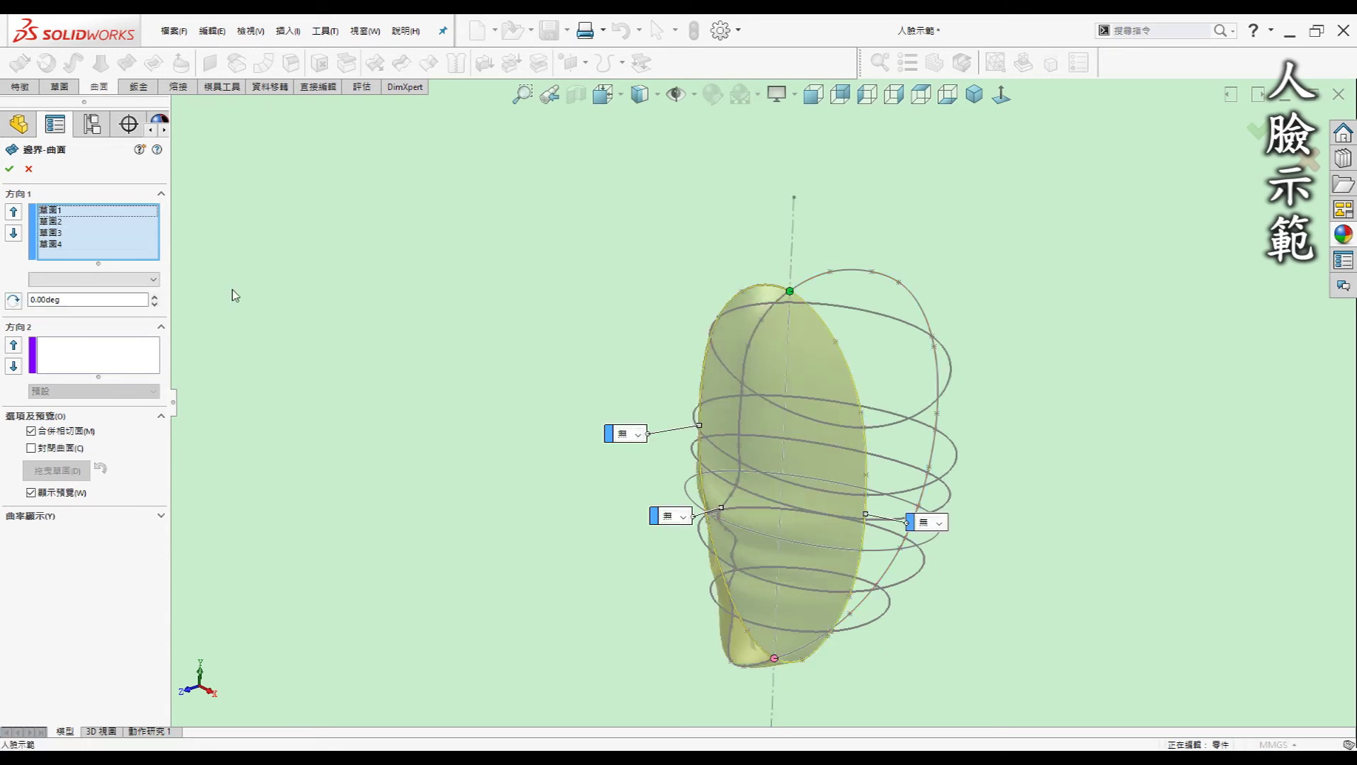
{"action": "left_click", "coordinate": [88, 364]}
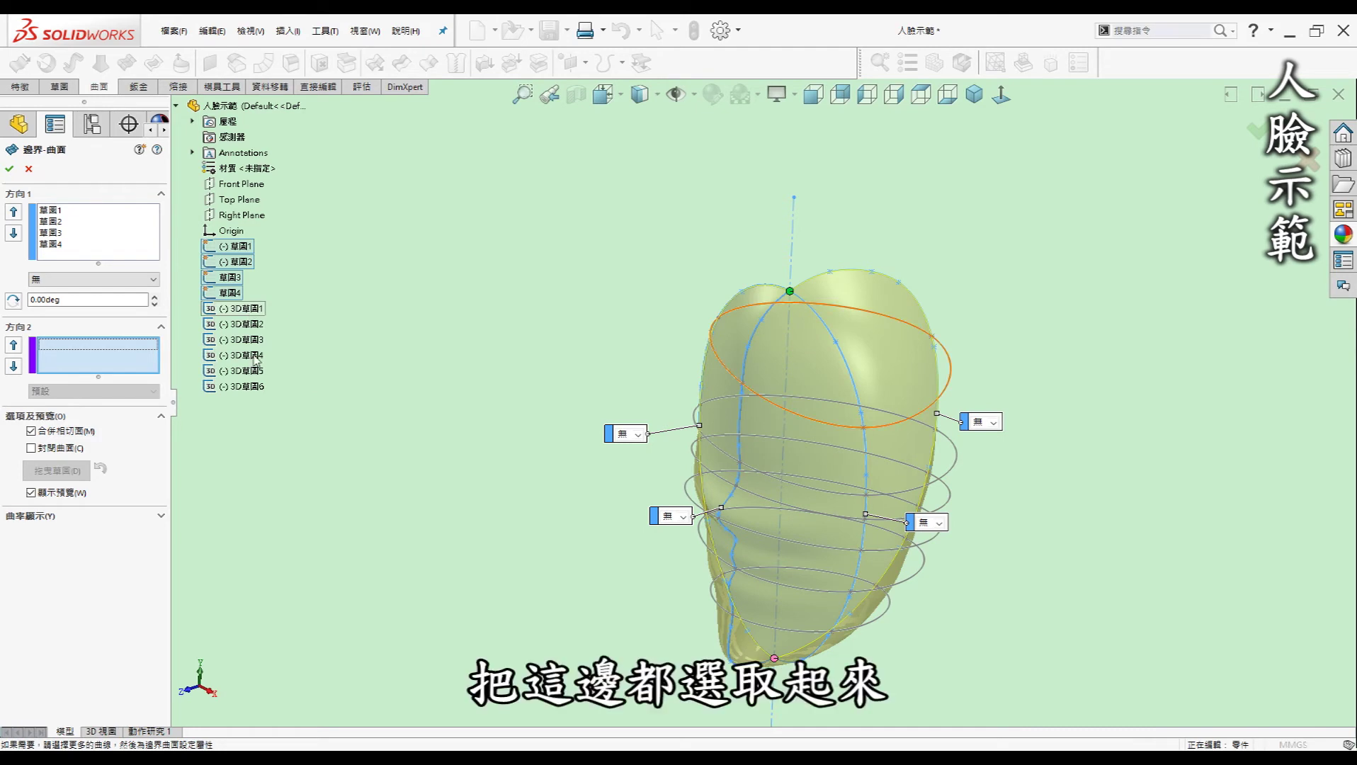
{"action": "left_click", "coordinate": [248, 308]}
{"action": "left_click", "coordinate": [245, 324]}
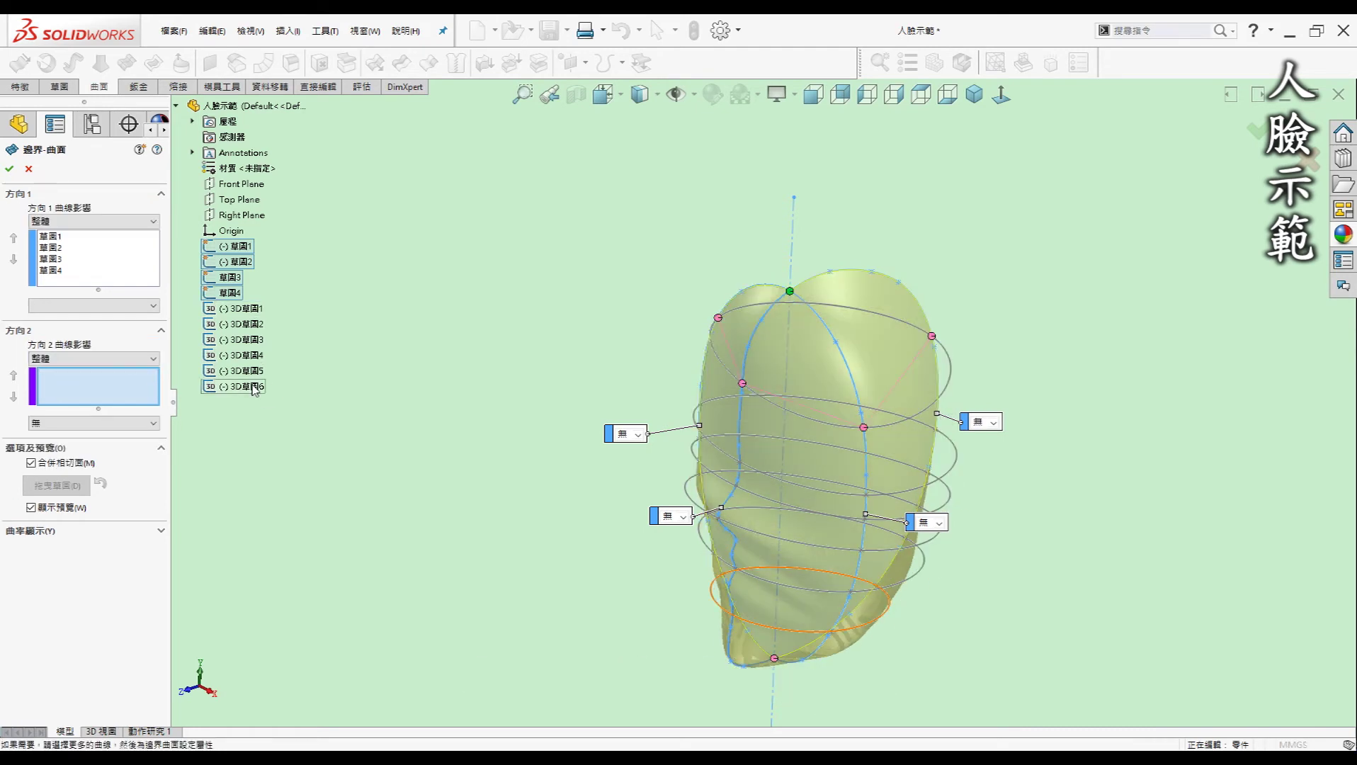
{"action": "left_click", "coordinate": [245, 354]}
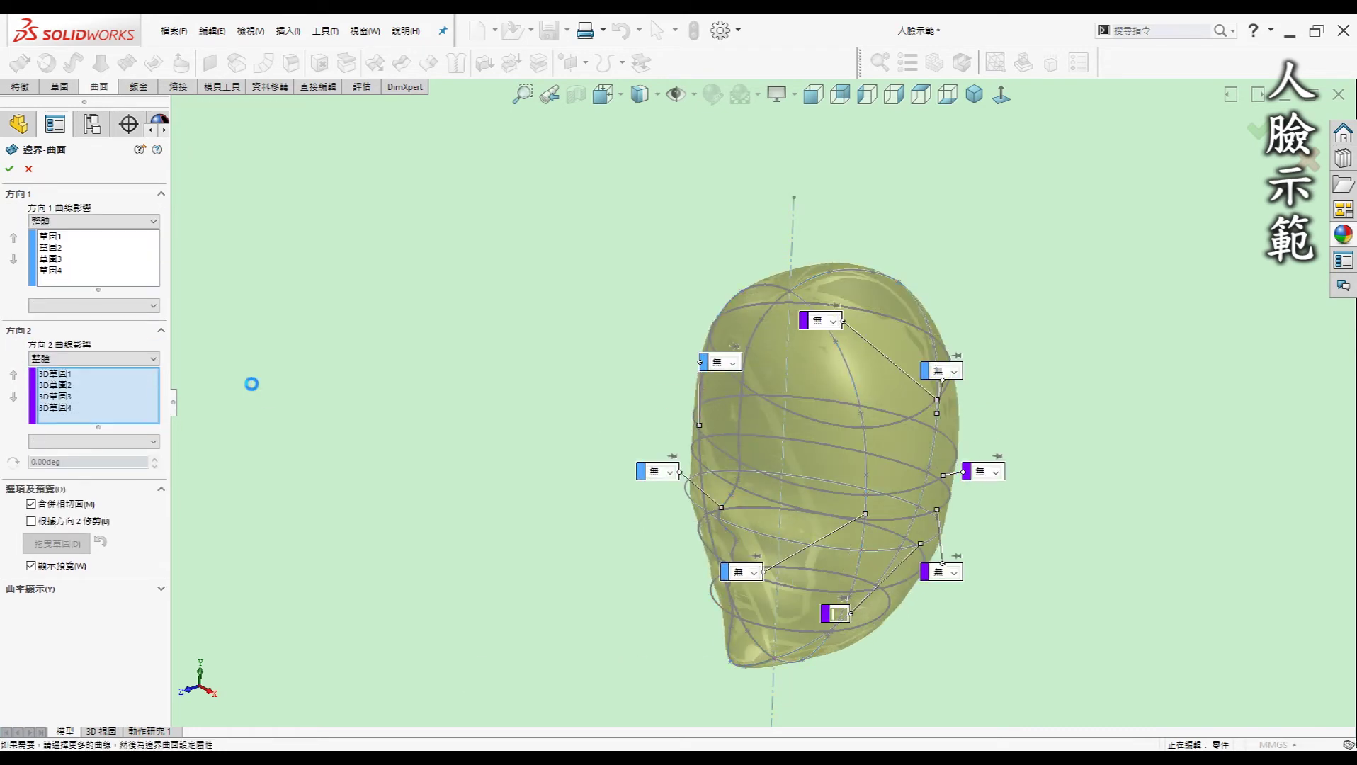
{"action": "left_click", "coordinate": [245, 386]}
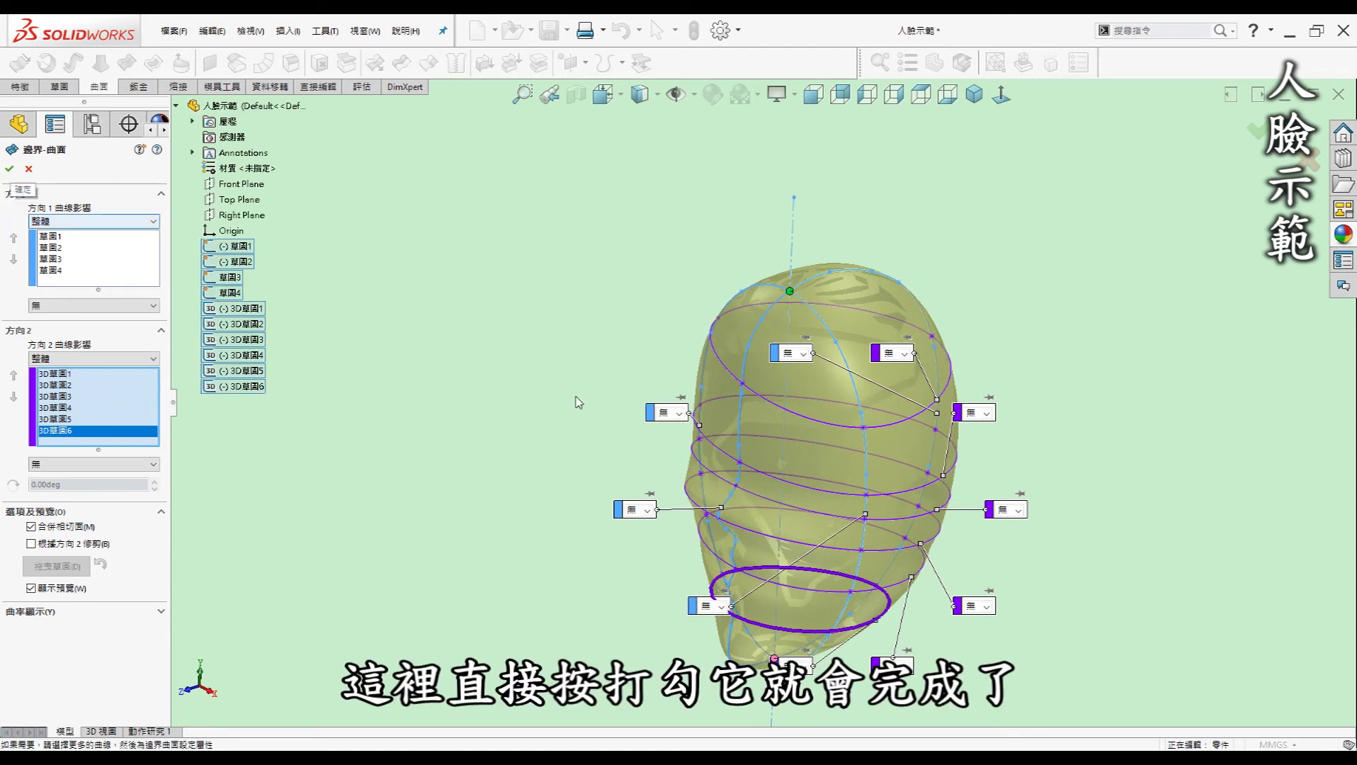
{"action": "left_click", "coordinate": [10, 169]}
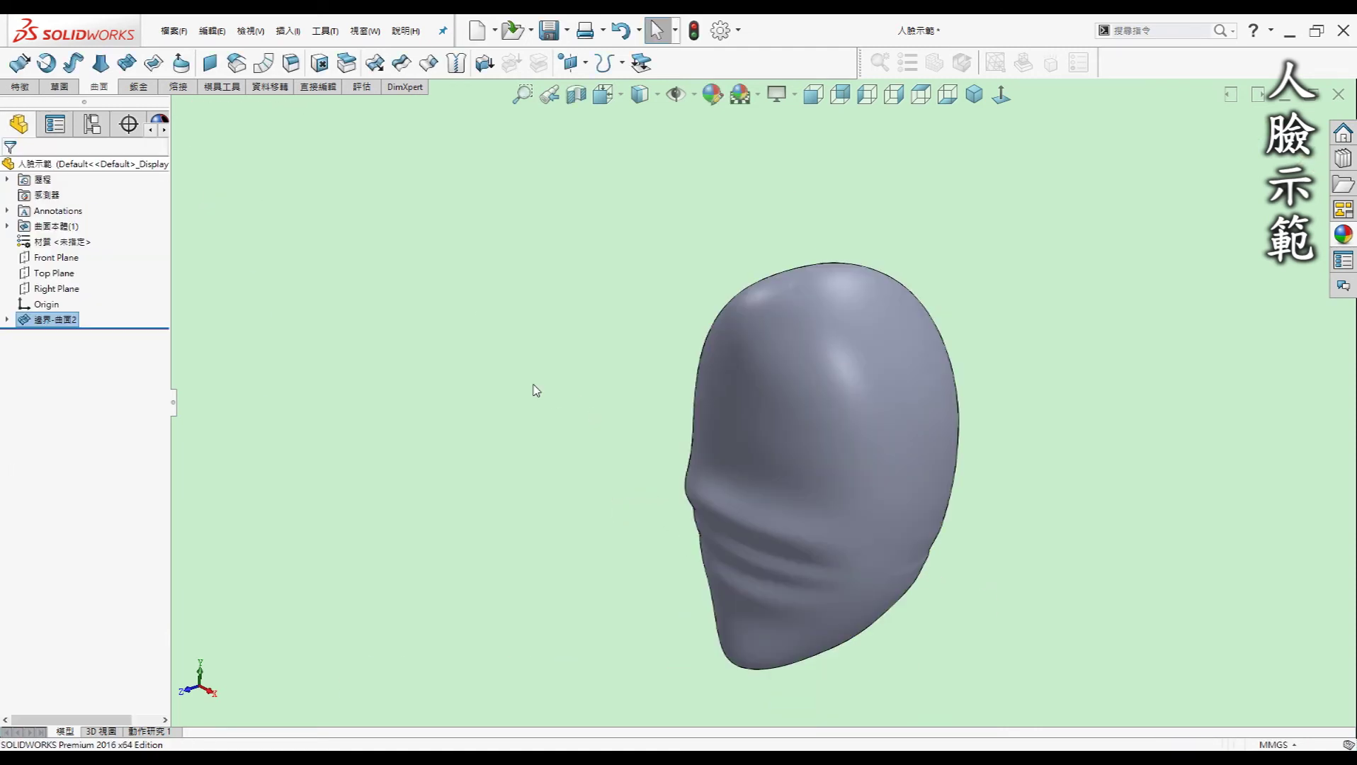
- Orbit the finished head surface through three-quarter, front and side profile views
{"action": "mouse_move", "coordinate": [567, 401]}
{"action": "middle_mouse_down"}
{"action": "mouse_move", "coordinate": [693, 446]}
{"action": "mouse_move", "coordinate": [693, 529]}
{"action": "middle_mouse_up"}
{"action": "mouse_move", "coordinate": [835, 548]}
{"action": "middle_mouse_down"}
{"action": "mouse_move", "coordinate": [812, 554]}
{"action": "mouse_move", "coordinate": [919, 505]}
{"action": "middle_mouse_up"}
{"action": "middle_click_drag", "start_coordinate": [724, 454], "coordinate": [1057, 550]}
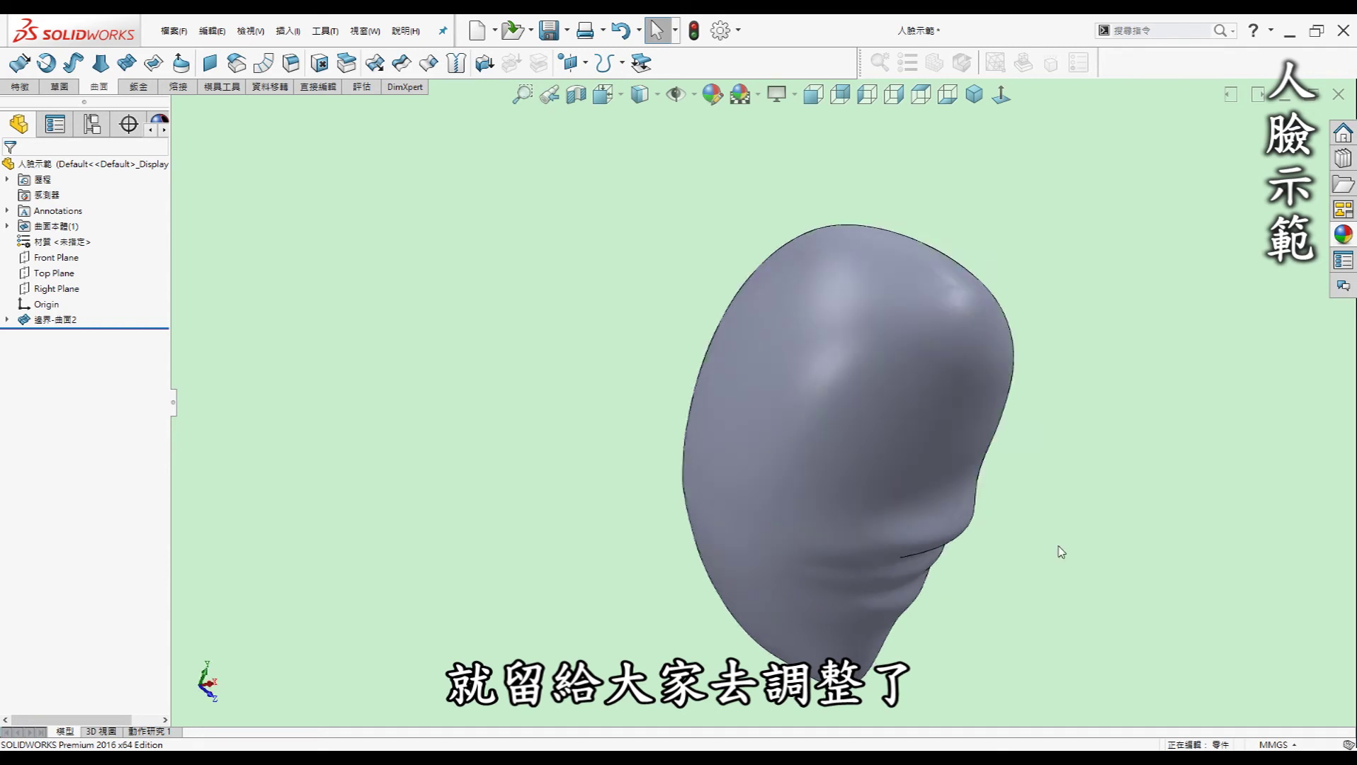
{"action": "mouse_move", "coordinate": [1038, 597]}
{"action": "middle_mouse_down"}
{"action": "mouse_move", "coordinate": [991, 551]}
{"action": "mouse_move", "coordinate": [1003, 545]}
{"action": "middle_mouse_up"}
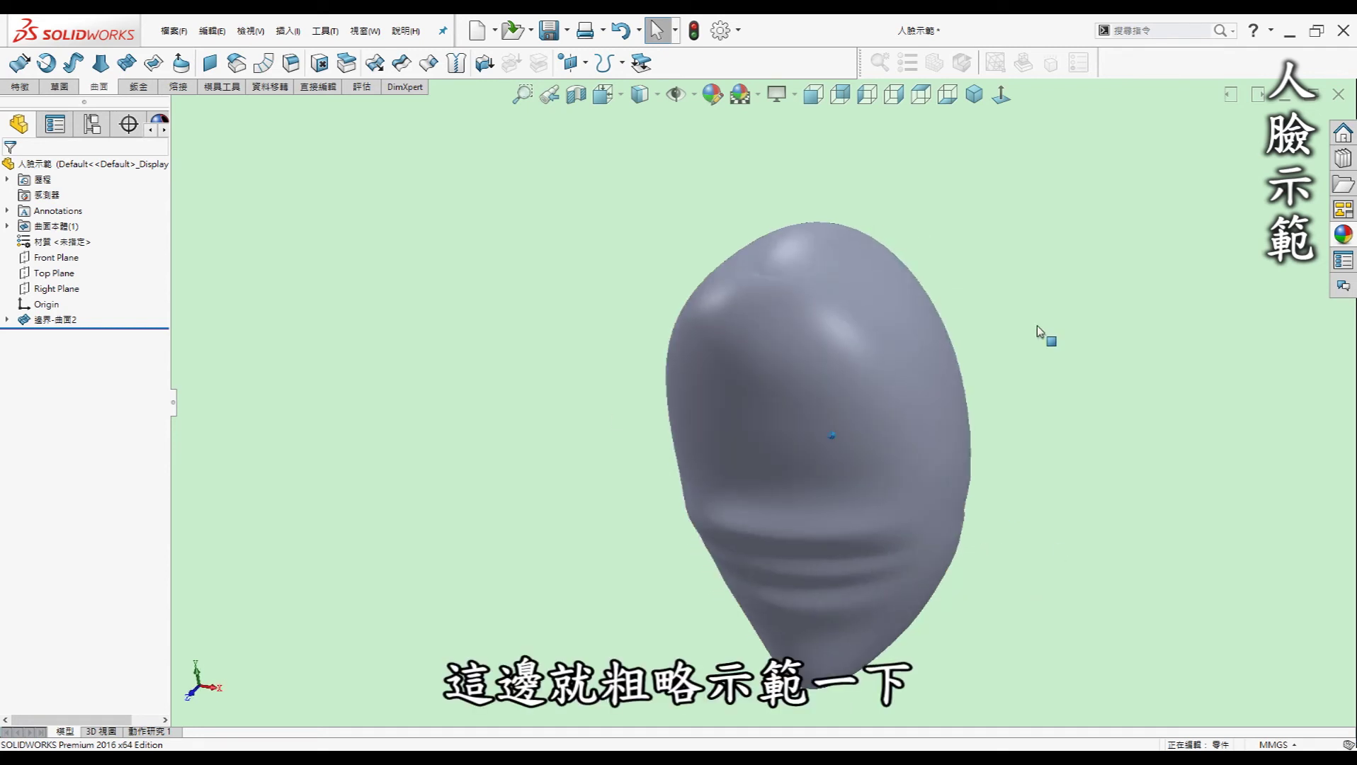
{"action": "middle_click_drag", "start_coordinate": [1039, 337], "coordinate": [1040, 246]}
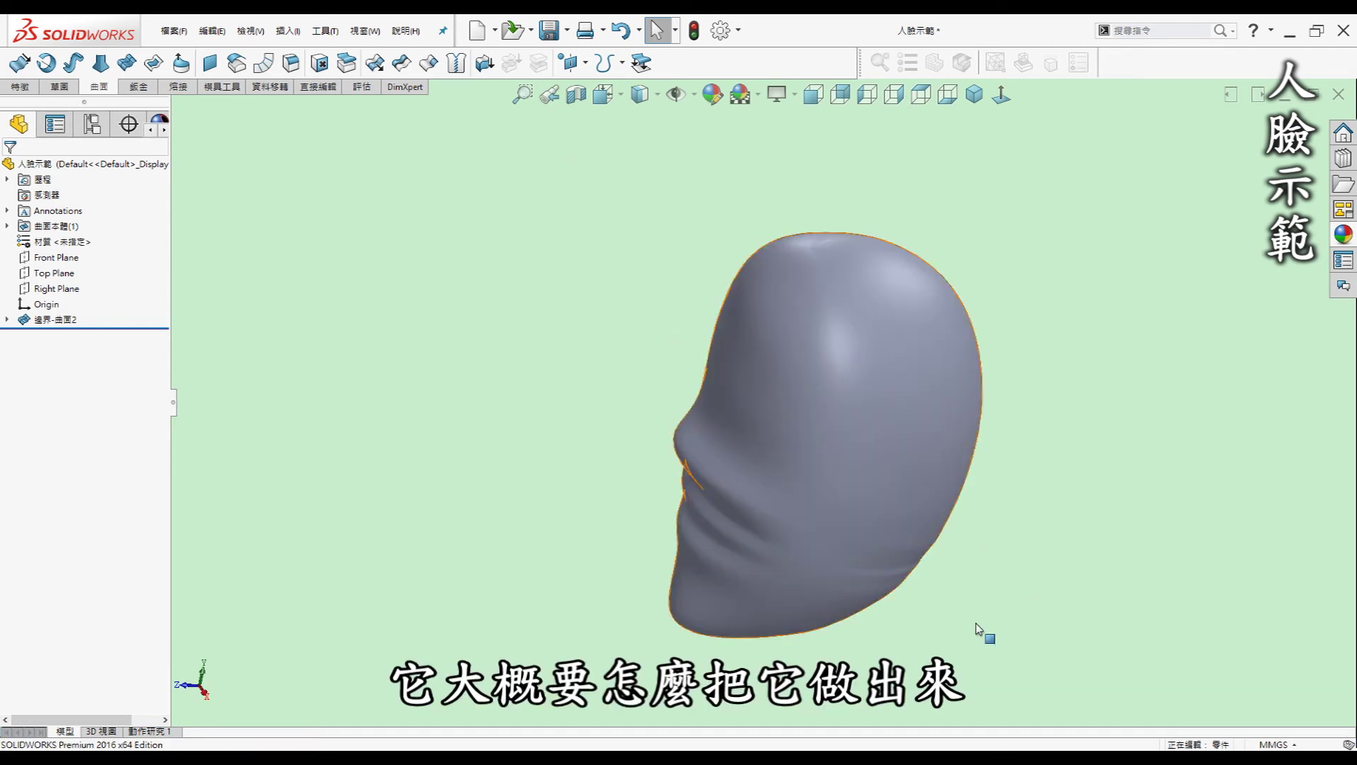
{"action": "middle_click_drag", "start_coordinate": [1045, 557], "coordinate": [981, 538]}
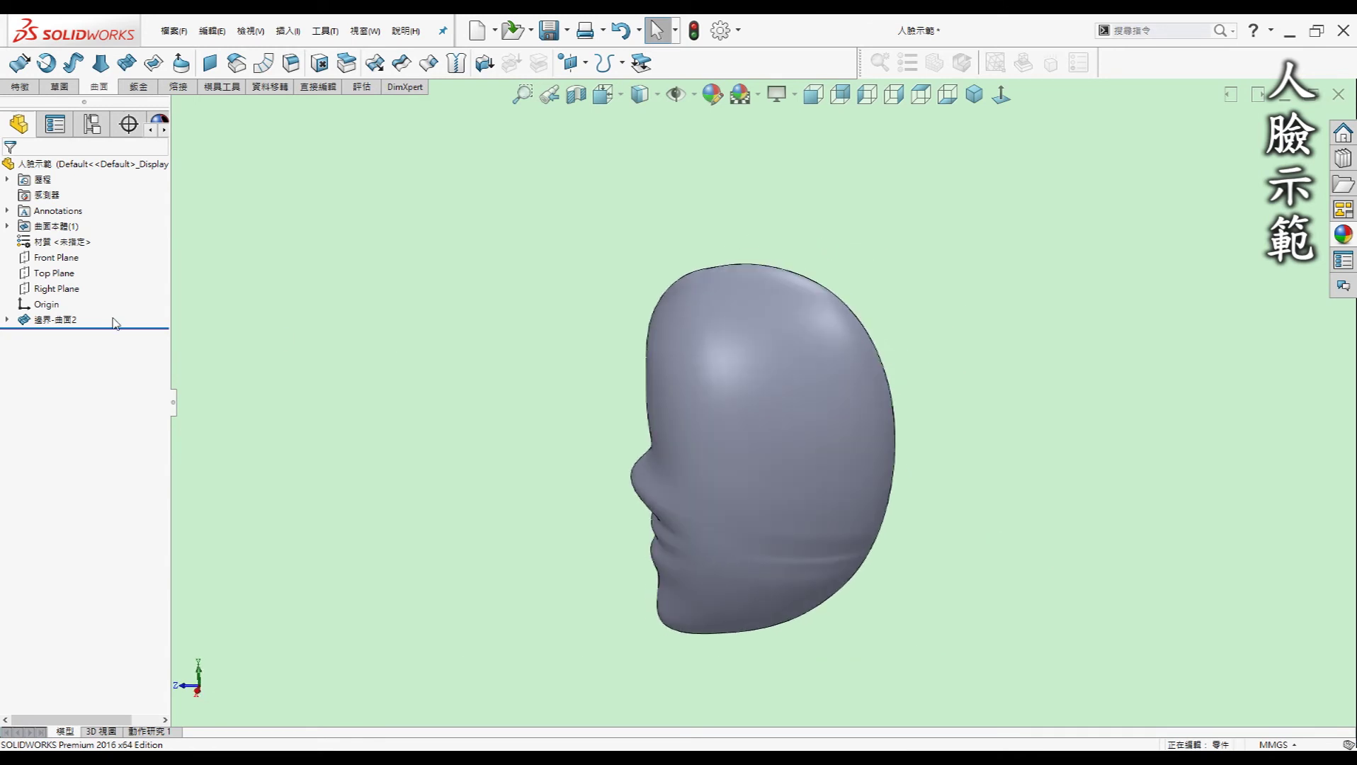
- Expand 邊界-曲面2 in the FeatureManager tree and select 草圖1 to highlight its curve
{"action": "left_click", "coordinate": [8, 320]}
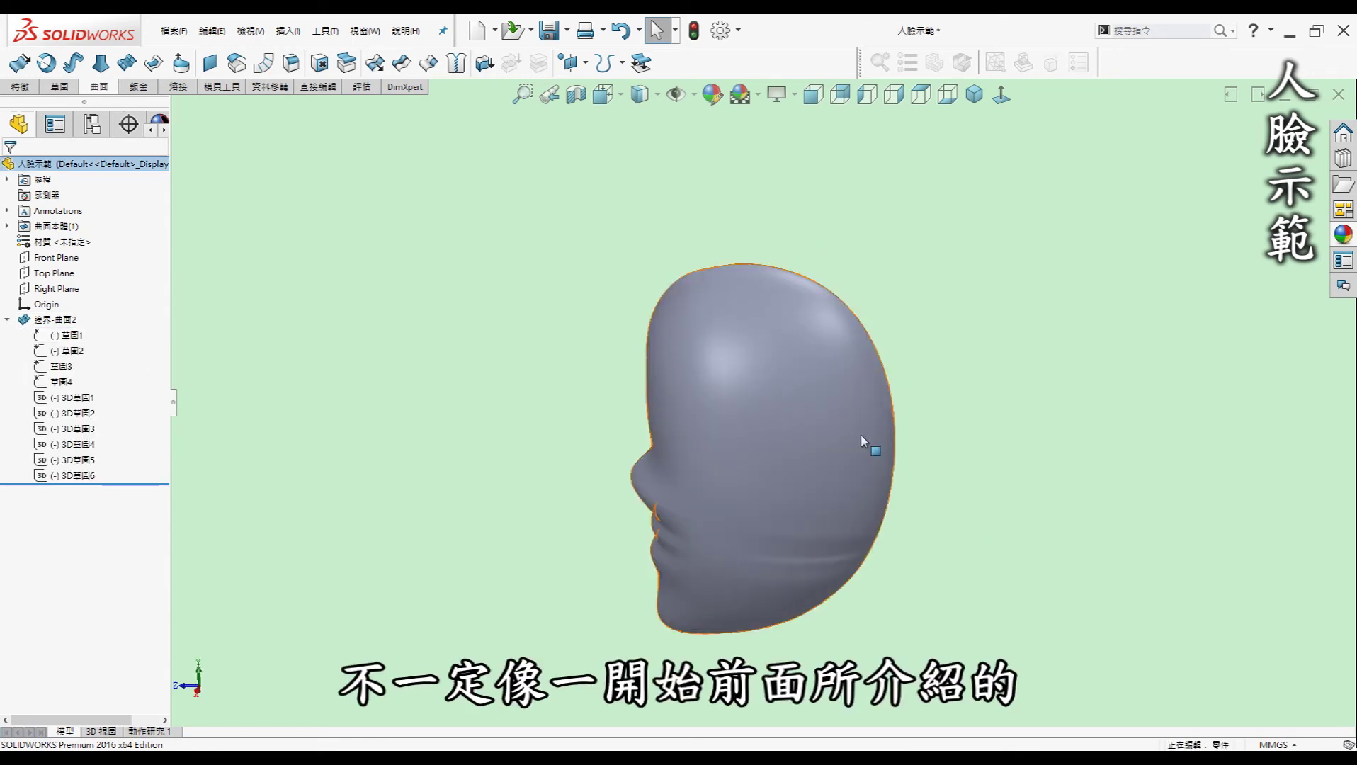
{"action": "mouse_move", "coordinate": [900, 327]}
{"action": "middle_mouse_down"}
{"action": "mouse_move", "coordinate": [905, 352]}
{"action": "mouse_move", "coordinate": [882, 351]}
{"action": "middle_mouse_up"}
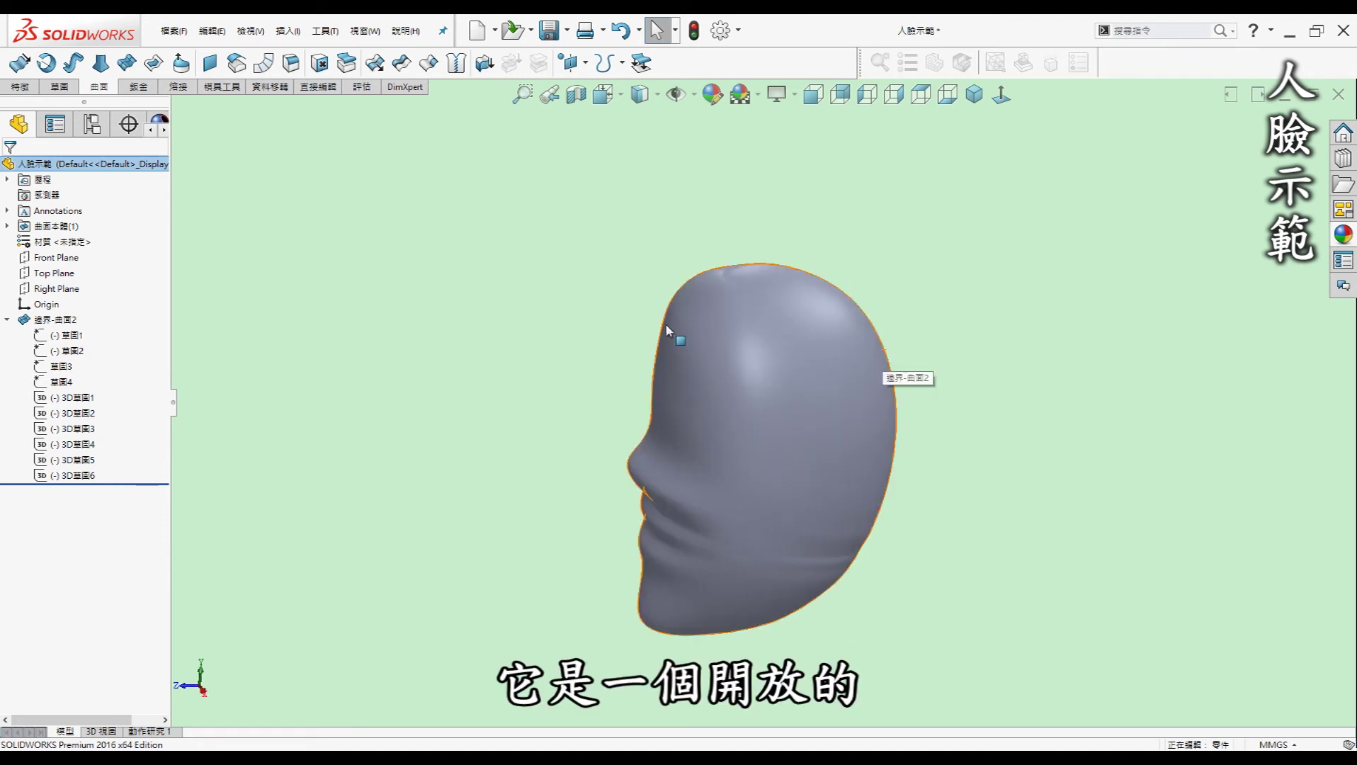
{"action": "left_click", "coordinate": [55, 336]}
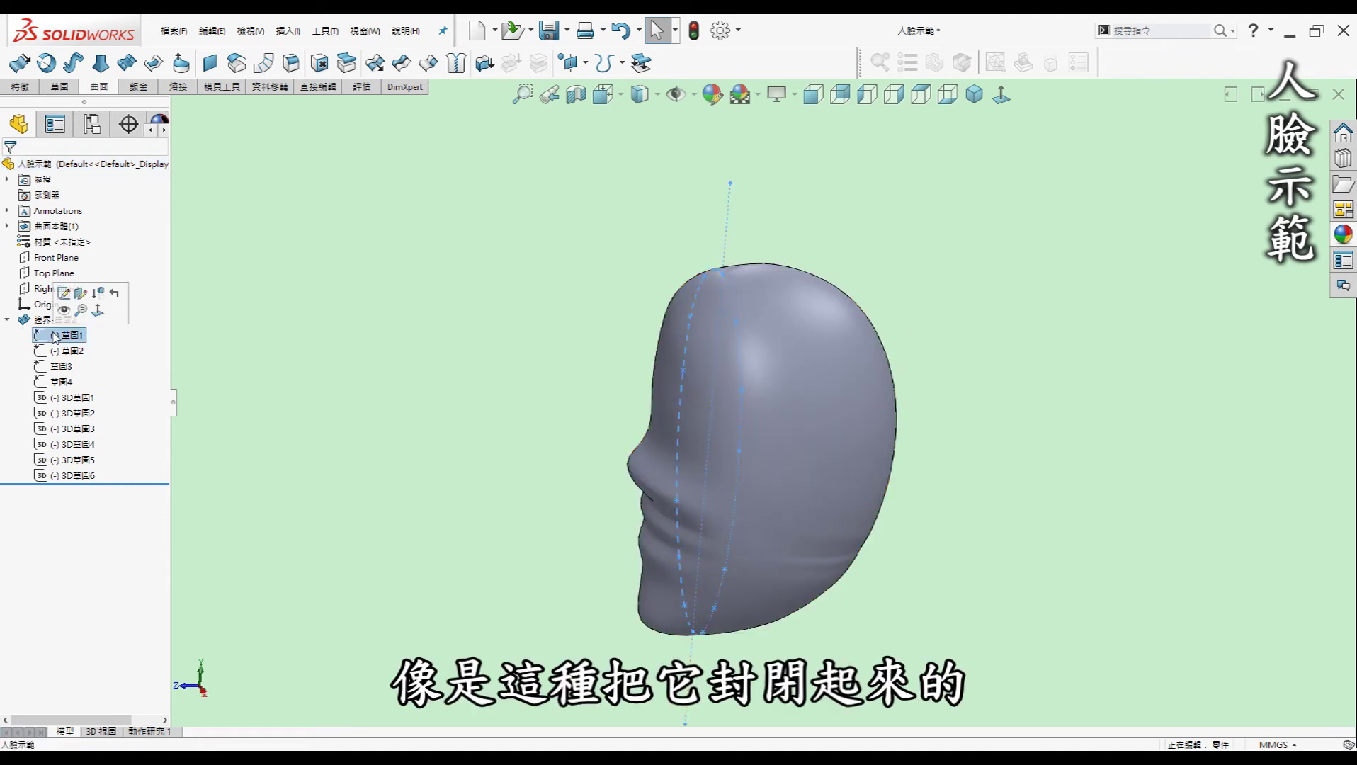
{"action": "mouse_move", "coordinate": [515, 408]}
{"action": "middle_mouse_down"}
{"action": "mouse_move", "coordinate": [803, 388]}
{"action": "mouse_move", "coordinate": [726, 408]}
{"action": "mouse_move", "coordinate": [775, 297]}
{"action": "middle_mouse_up"}
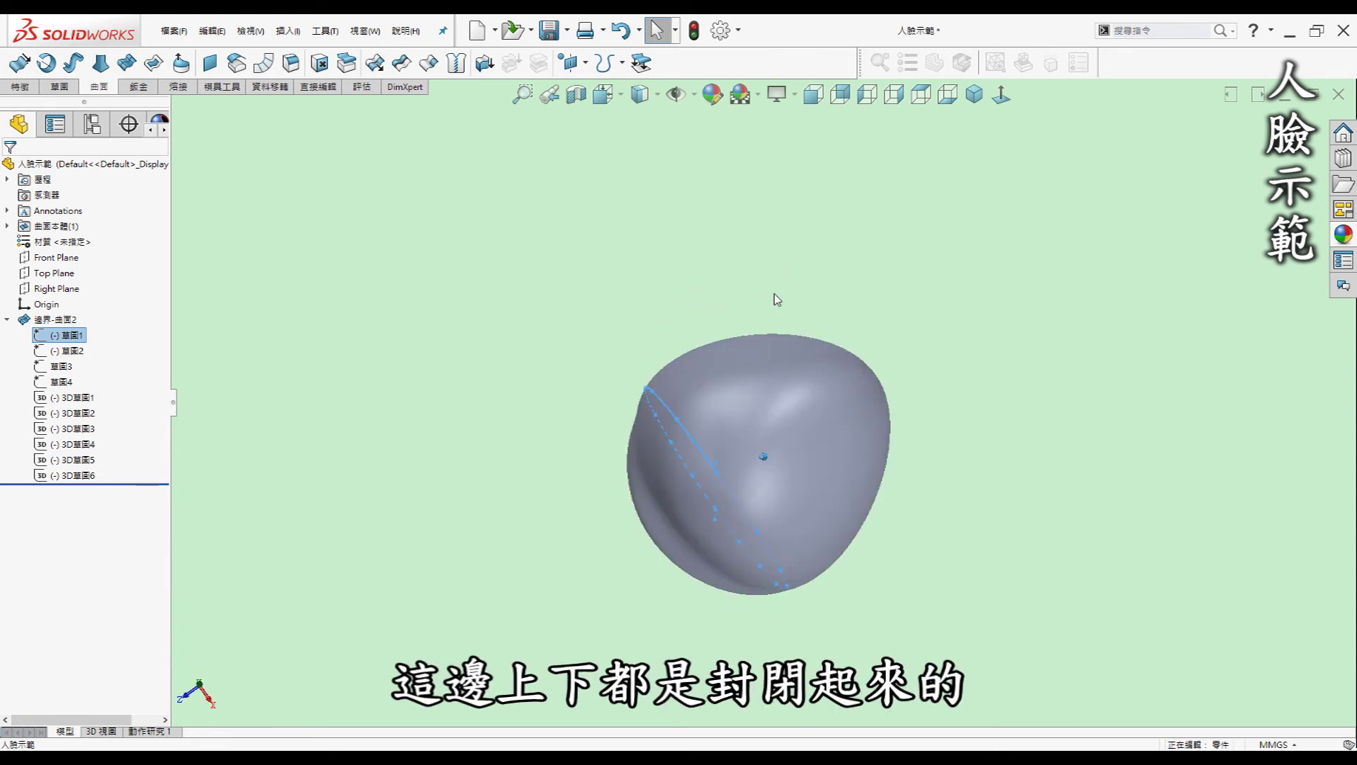
{"action": "middle_click_drag", "start_coordinate": [740, 465], "coordinate": [780, 465]}
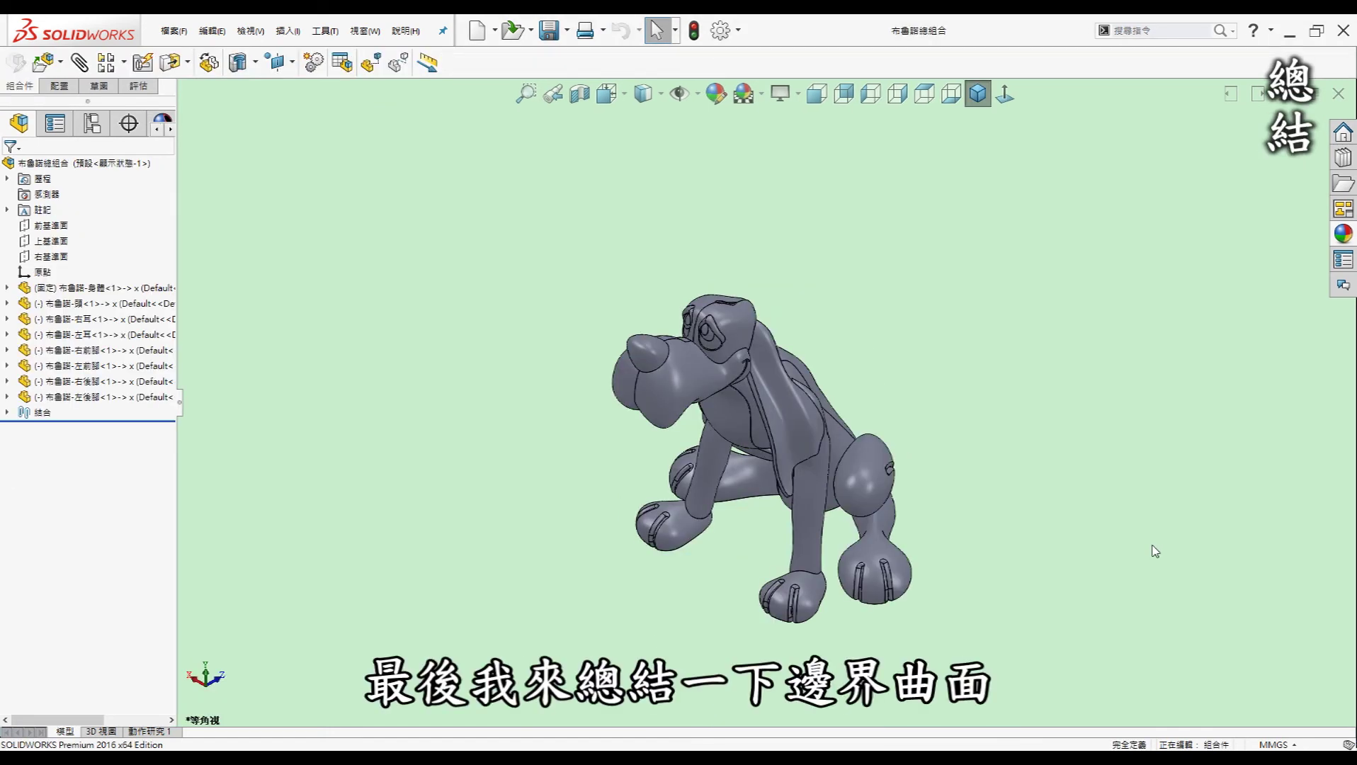
- Turn the dog assembly to face the viewer, then orbit it to view from behind
{"action": "middle_click_drag", "start_coordinate": [1087, 442], "coordinate": [1005, 439]}
{"action": "scroll", "coordinate": [1003, 443], "scroll_direction": "down", "scroll_amount": 2}
{"action": "scroll", "coordinate": [1000, 442], "scroll_direction": "down", "scroll_amount": 2}
{"action": "mouse_move", "coordinate": [579, 379]}
{"action": "middle_mouse_down"}
{"action": "mouse_move", "coordinate": [539, 197]}
{"action": "mouse_move", "coordinate": [1035, 463]}
{"action": "mouse_move", "coordinate": [1042, 540]}
{"action": "mouse_move", "coordinate": [987, 552]}
{"action": "middle_mouse_up"}
{"action": "key", "text": "Left"}
{"action": "key", "text": "Left"}
{"action": "key", "text": "Left"}
{"action": "key", "text": "Left"}
{"action": "key", "text": "Left"}
{"action": "key", "text": "Left"}
{"action": "key", "text": "Left"}
{"action": "key", "text": "Left"}
{"action": "key", "text": "Left"}
{"action": "key", "text": "Left"}
{"action": "key", "text": "Left"}
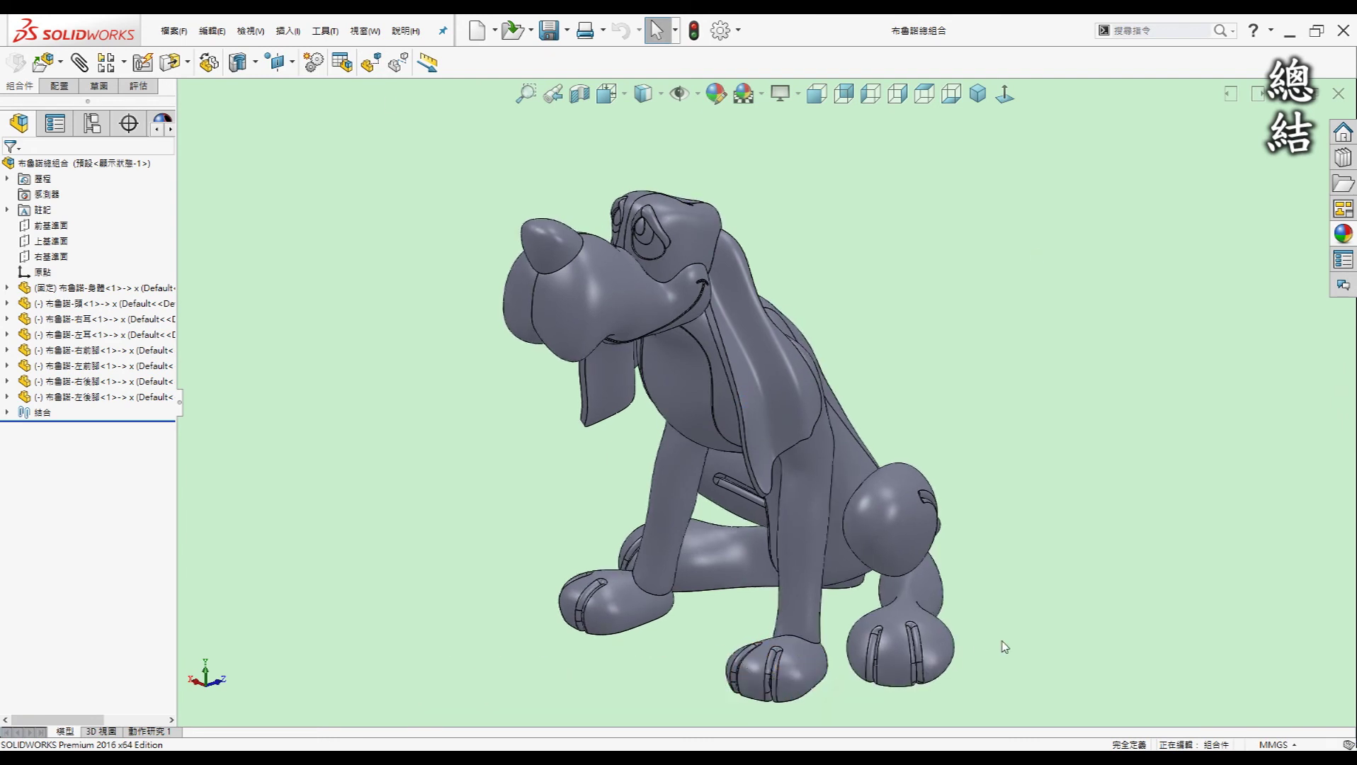
{"action": "mouse_move", "coordinate": [999, 626]}
{"action": "middle_mouse_down"}
{"action": "mouse_move", "coordinate": [1030, 613]}
{"action": "mouse_move", "coordinate": [1011, 597]}
{"action": "middle_mouse_up"}
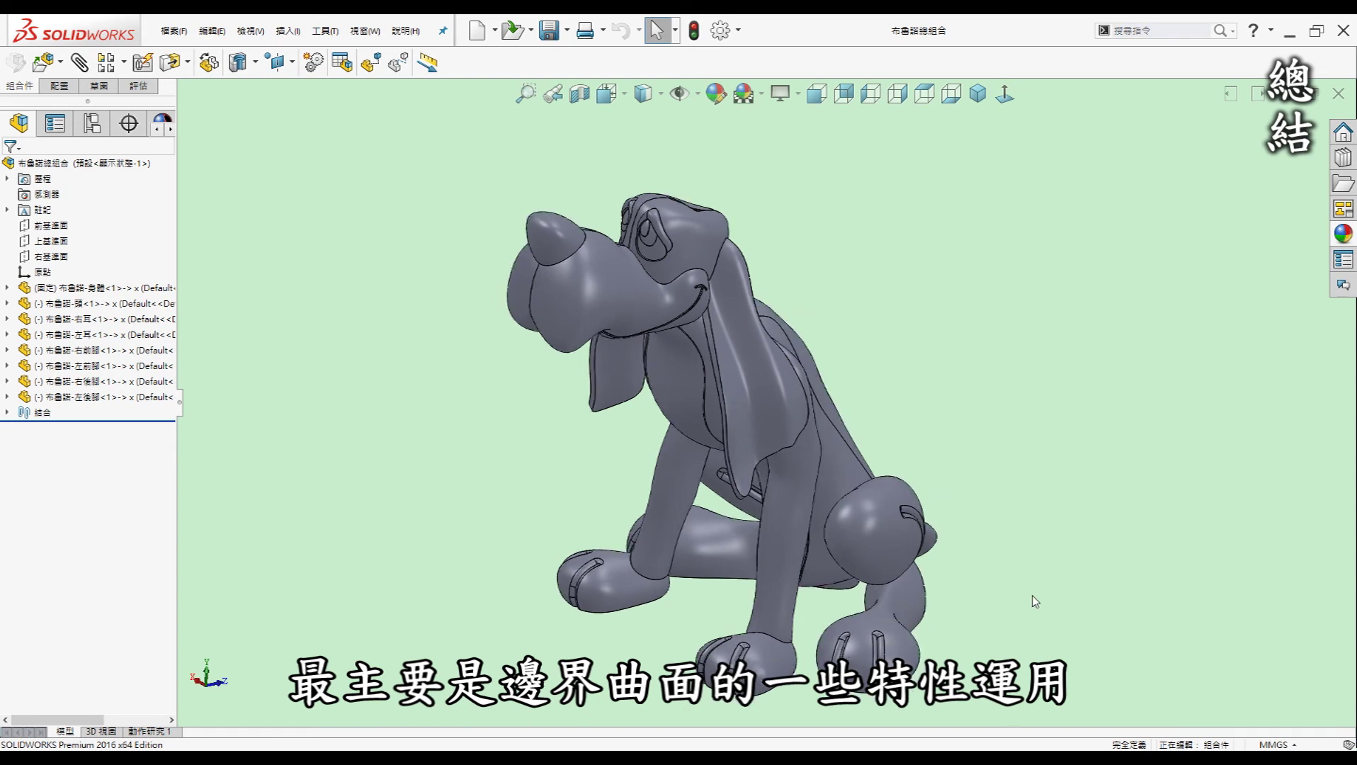
- Spin the dog with arrow keys to show its tail and back, ending front-facing
{"action": "key", "text": "Left"}
{"action": "key", "text": "Left"}
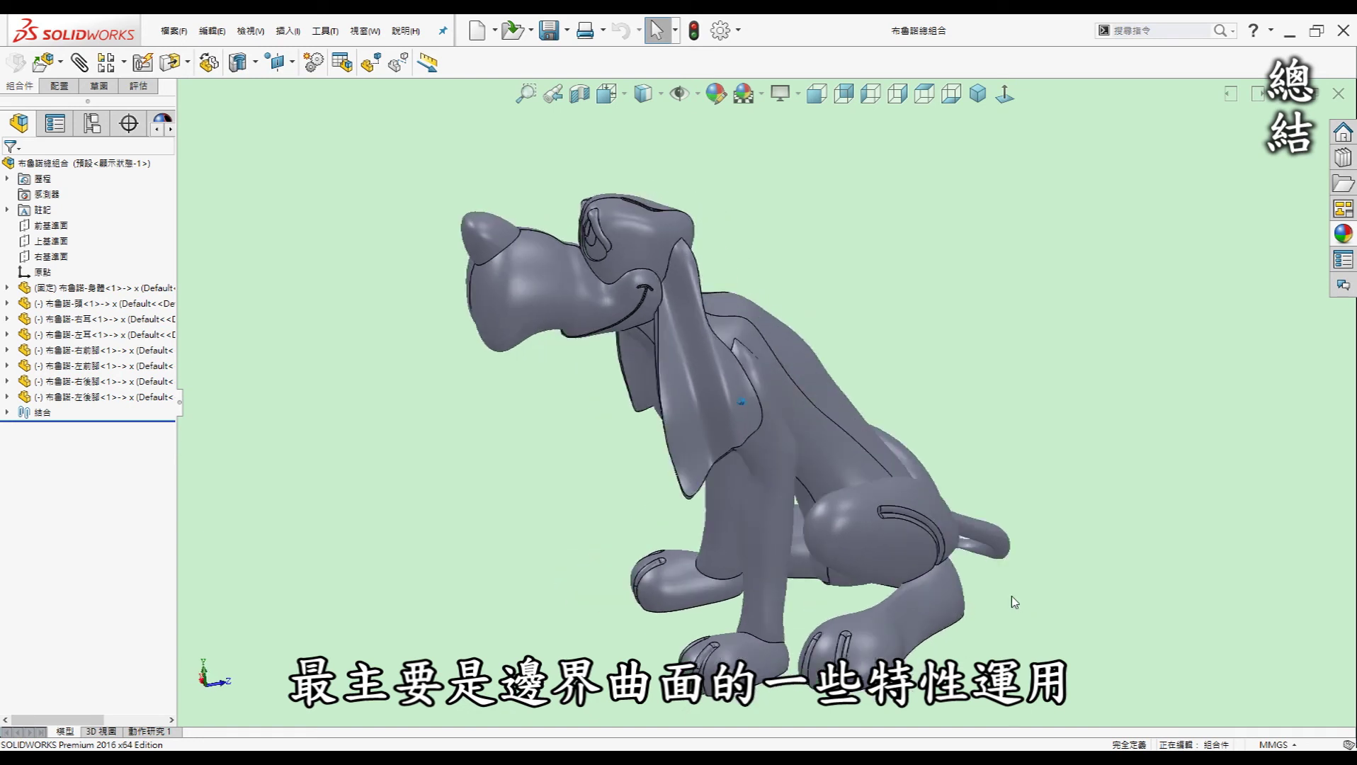
{"action": "key", "text": "Right"}
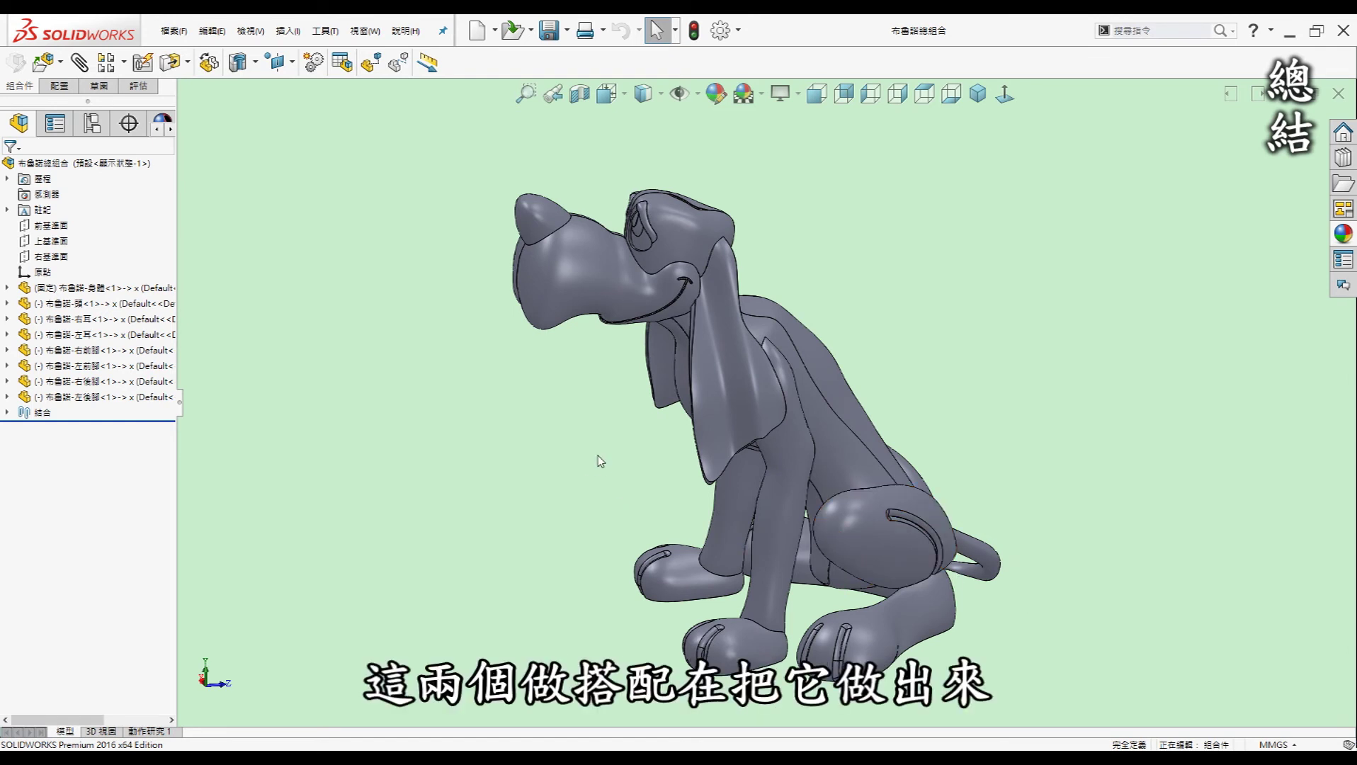
{"action": "key", "text": "Right"}
{"action": "key", "text": "Right"}
{"action": "key", "text": "Right"}
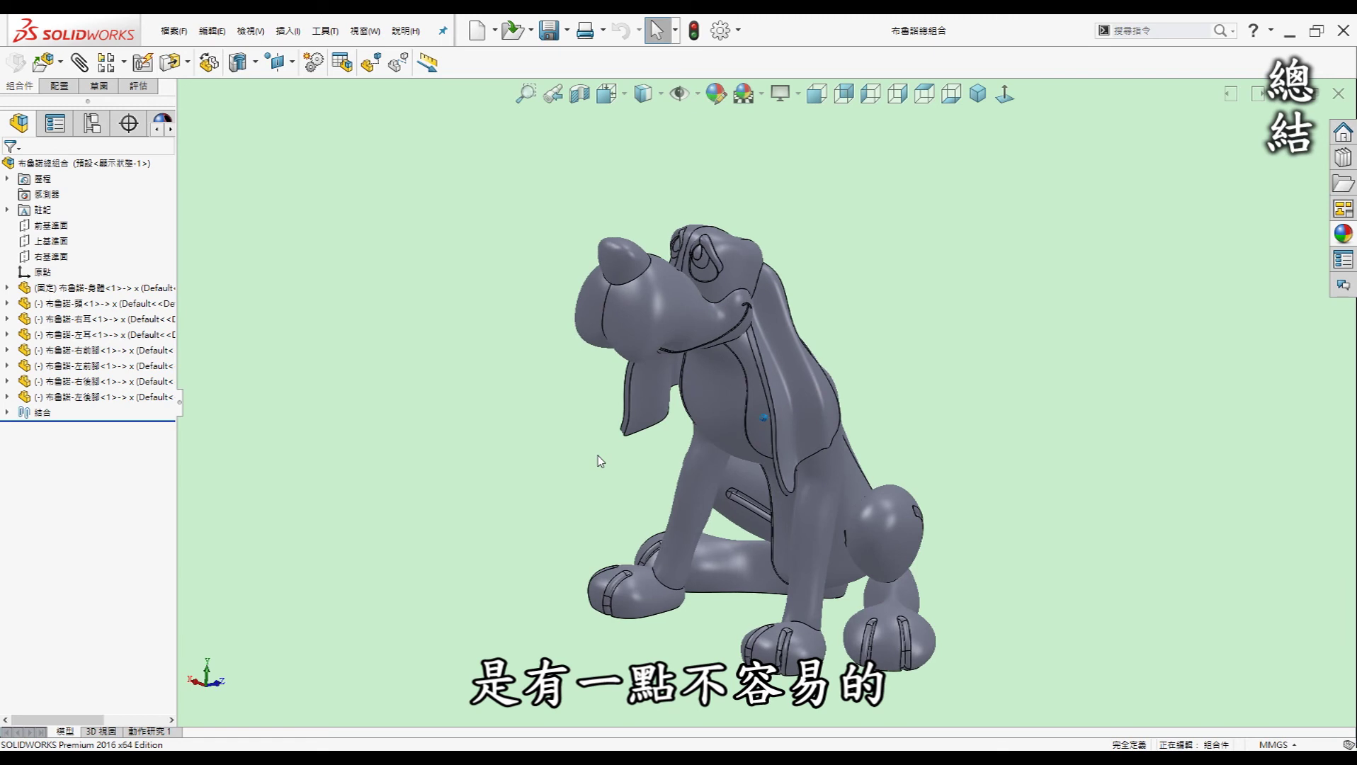
{"action": "key", "text": "Right"}
{"action": "key", "text": "Right"}
{"action": "key", "text": "Right"}
{"action": "key", "text": "Right"}
{"action": "key", "text": "Right"}
{"action": "key", "text": "Right"}
{"action": "key", "text": "Right"}
{"action": "key", "text": "Right"}
{"action": "key", "text": "Right"}
{"action": "key", "text": "Right"}
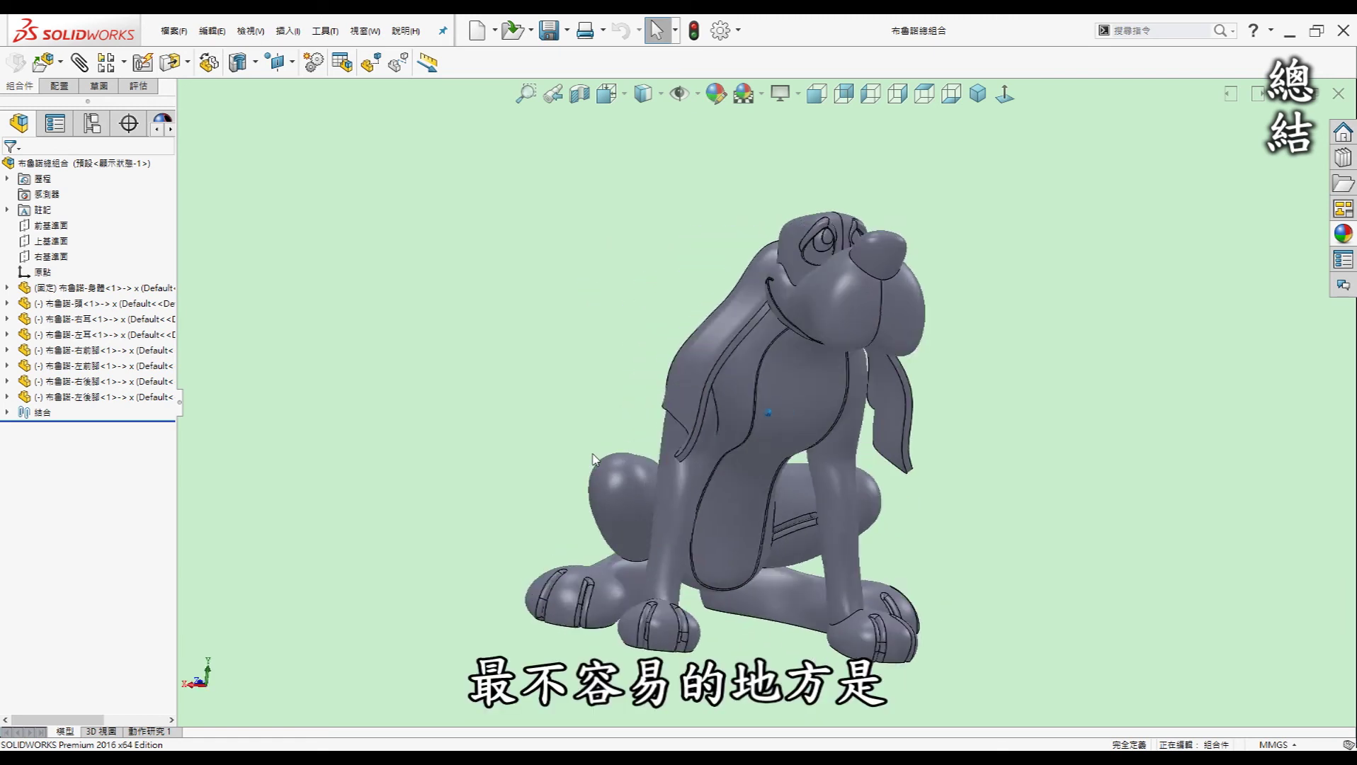
{"action": "key", "text": "Right"}
{"action": "key", "text": "Right"}
{"action": "key", "text": "Right"}
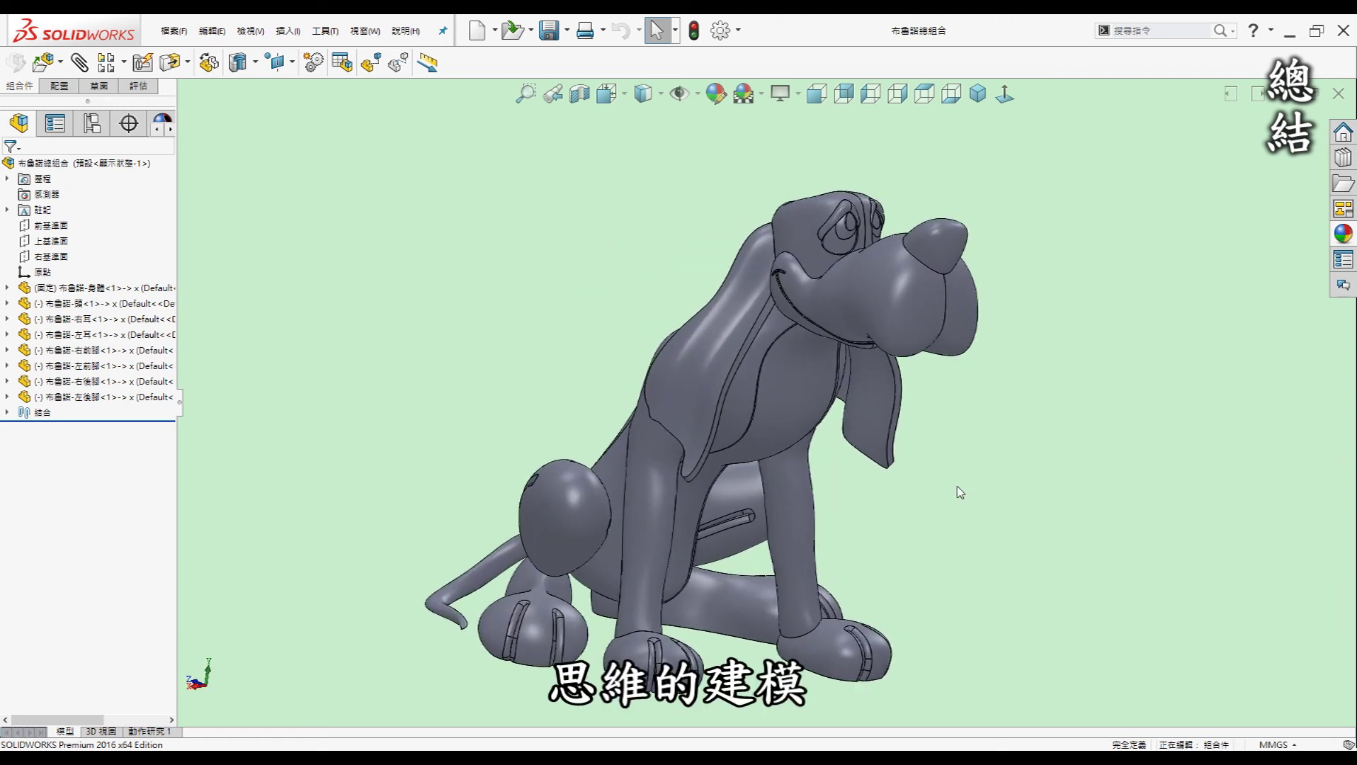
{"action": "key", "text": "Left"}
{"action": "key", "text": "Left"}
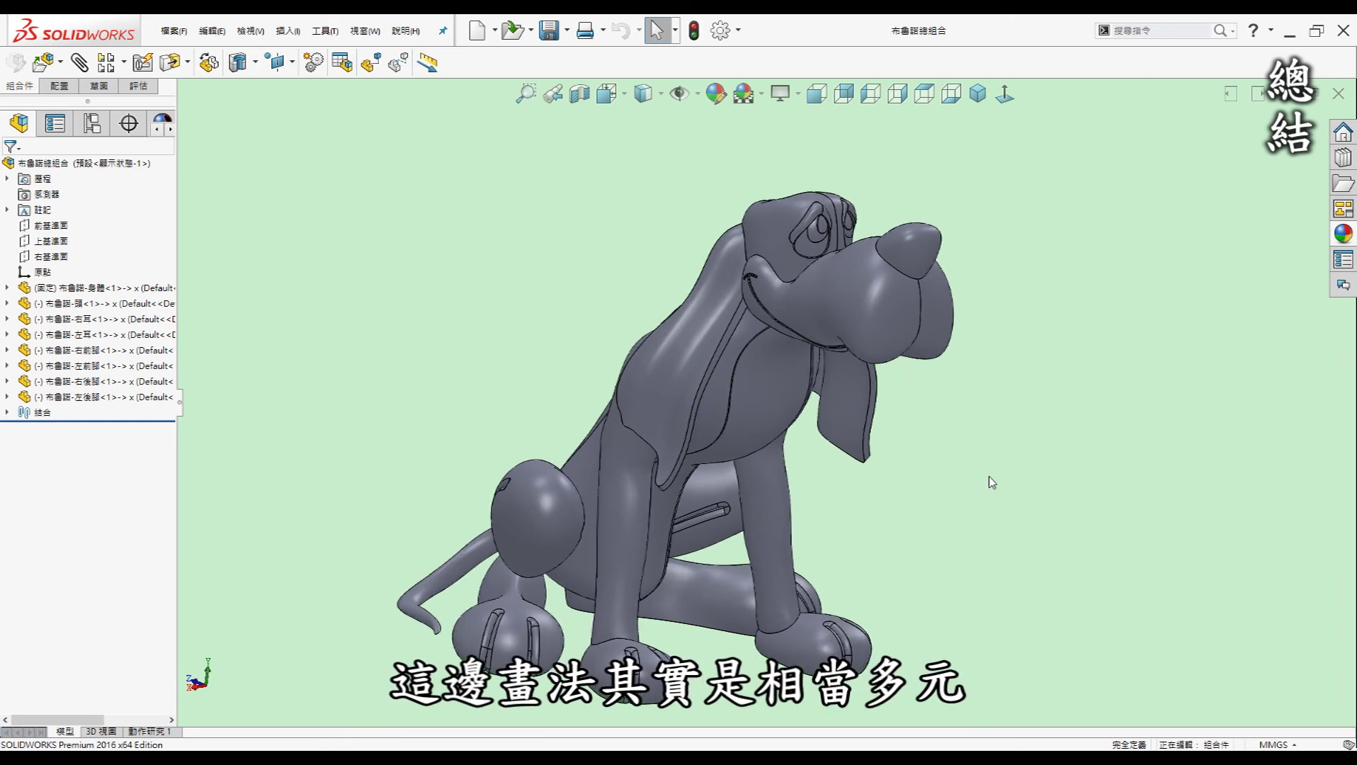
{"action": "key", "text": "Left"}
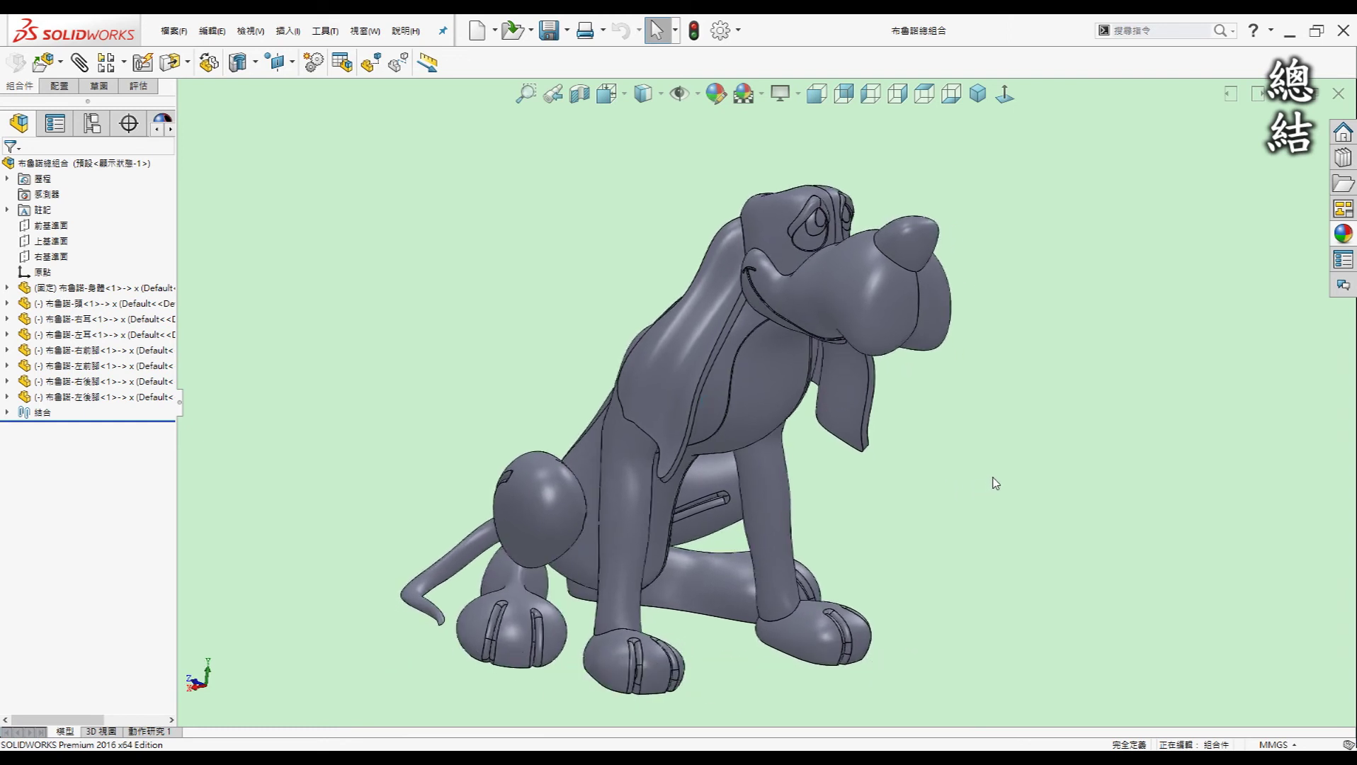
{"action": "key", "text": "Left"}
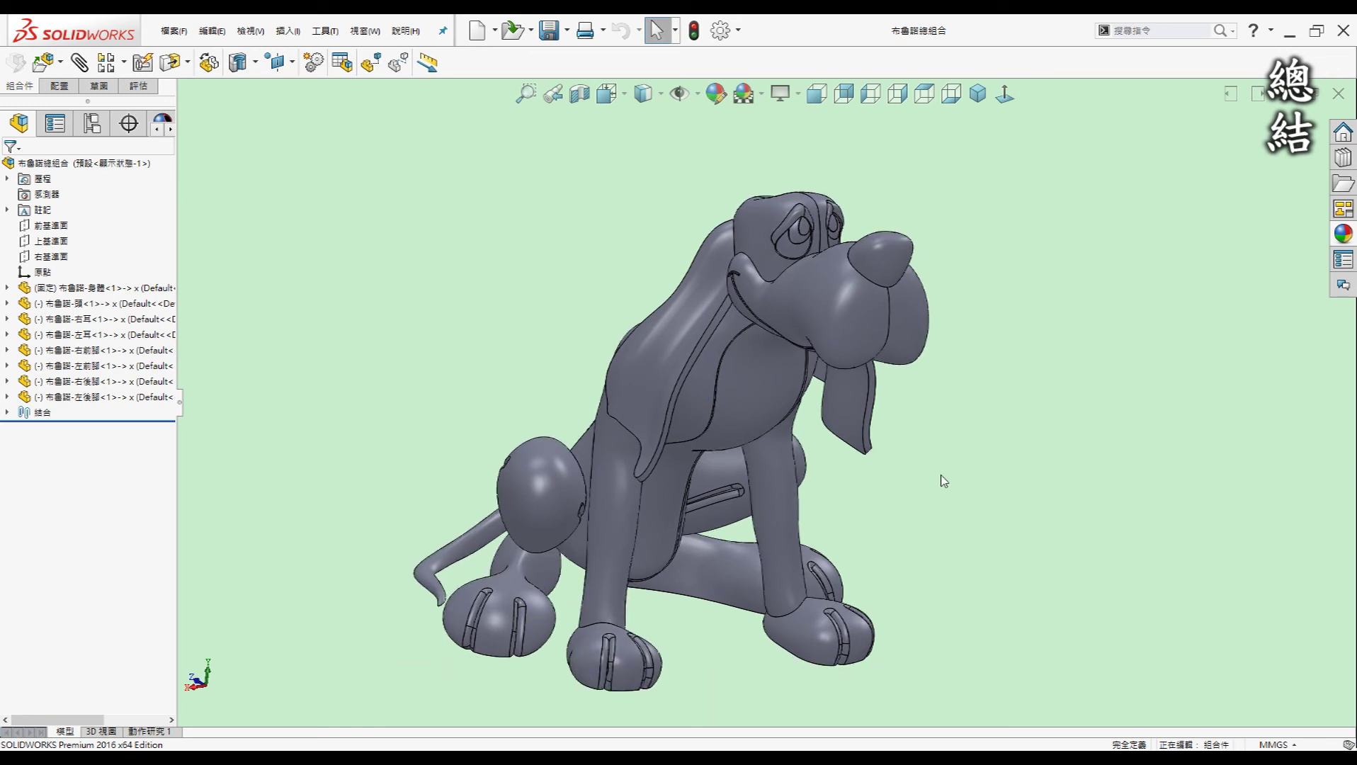
{"action": "key", "text": "Left"}
{"action": "key", "text": "Left"}
{"action": "key", "text": "Left"}
{"action": "key", "text": "Left"}
{"action": "key", "text": "Left"}
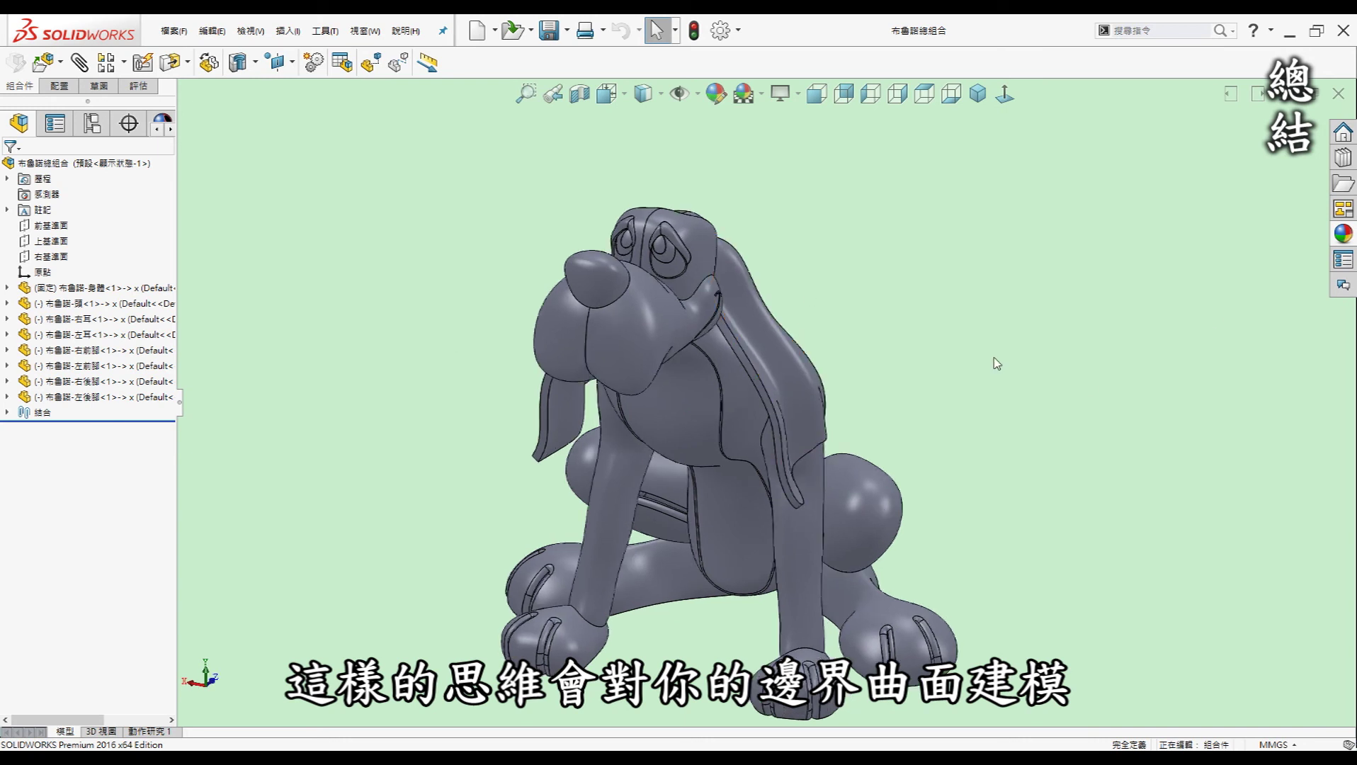
{"action": "mouse_move", "coordinate": [1044, 381]}
{"action": "middle_mouse_down"}
{"action": "mouse_move", "coordinate": [909, 321]}
{"action": "mouse_move", "coordinate": [984, 333]}
{"action": "mouse_move", "coordinate": [1010, 317]}
{"action": "middle_mouse_up"}
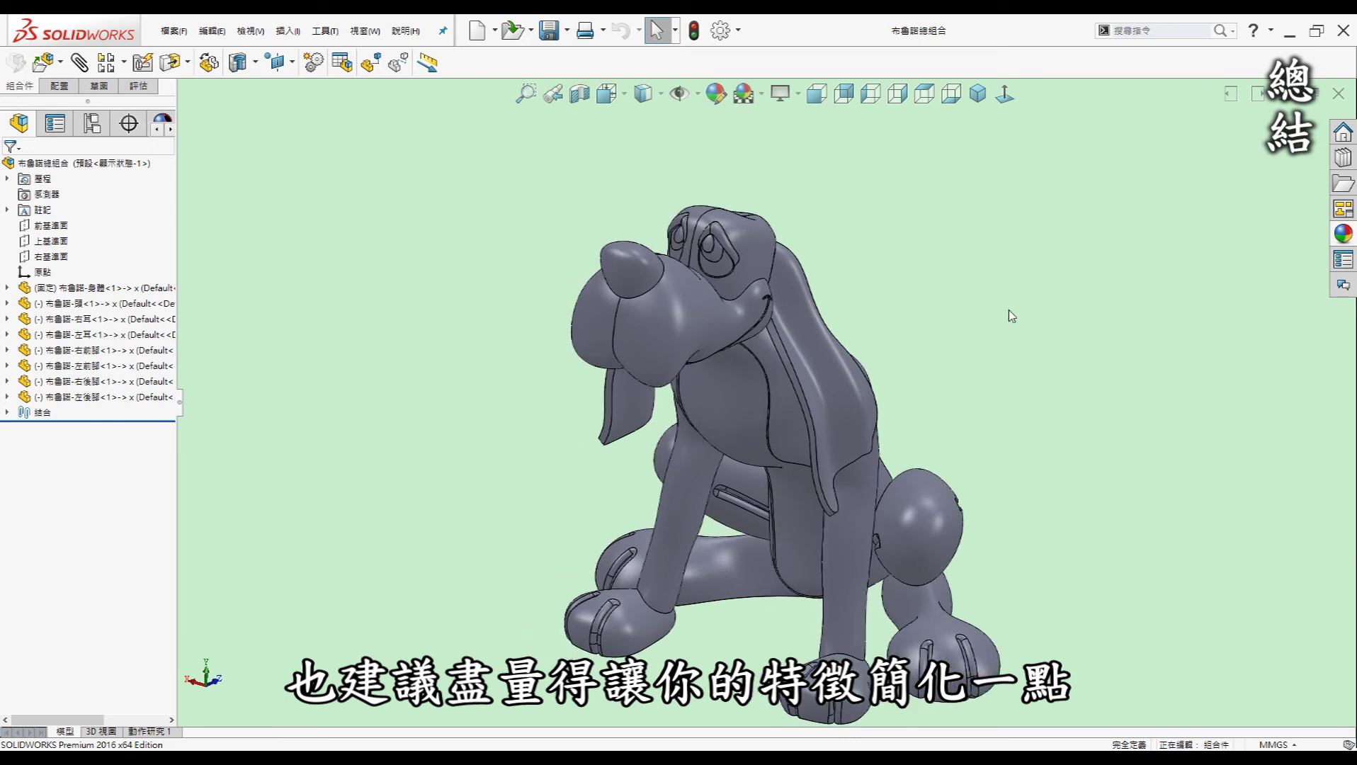
{"action": "scroll", "coordinate": [991, 308], "scroll_direction": "down", "scroll_amount": 3}
{"action": "mouse_move", "coordinate": [993, 309]}
{"action": "middle_mouse_down"}
{"action": "mouse_move", "coordinate": [898, 301]}
{"action": "mouse_move", "coordinate": [666, 188]}
{"action": "middle_mouse_up"}
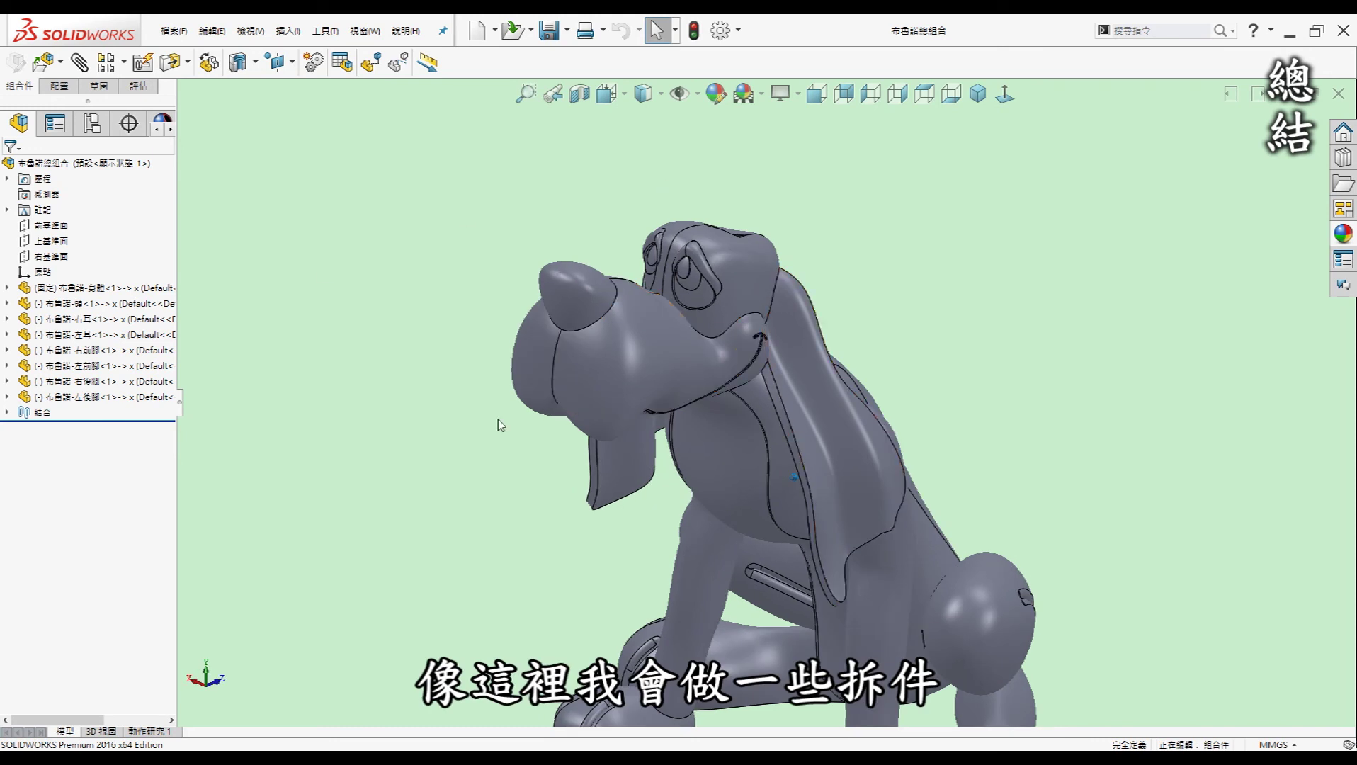
{"action": "middle_click_drag", "start_coordinate": [924, 369], "coordinate": [882, 356]}
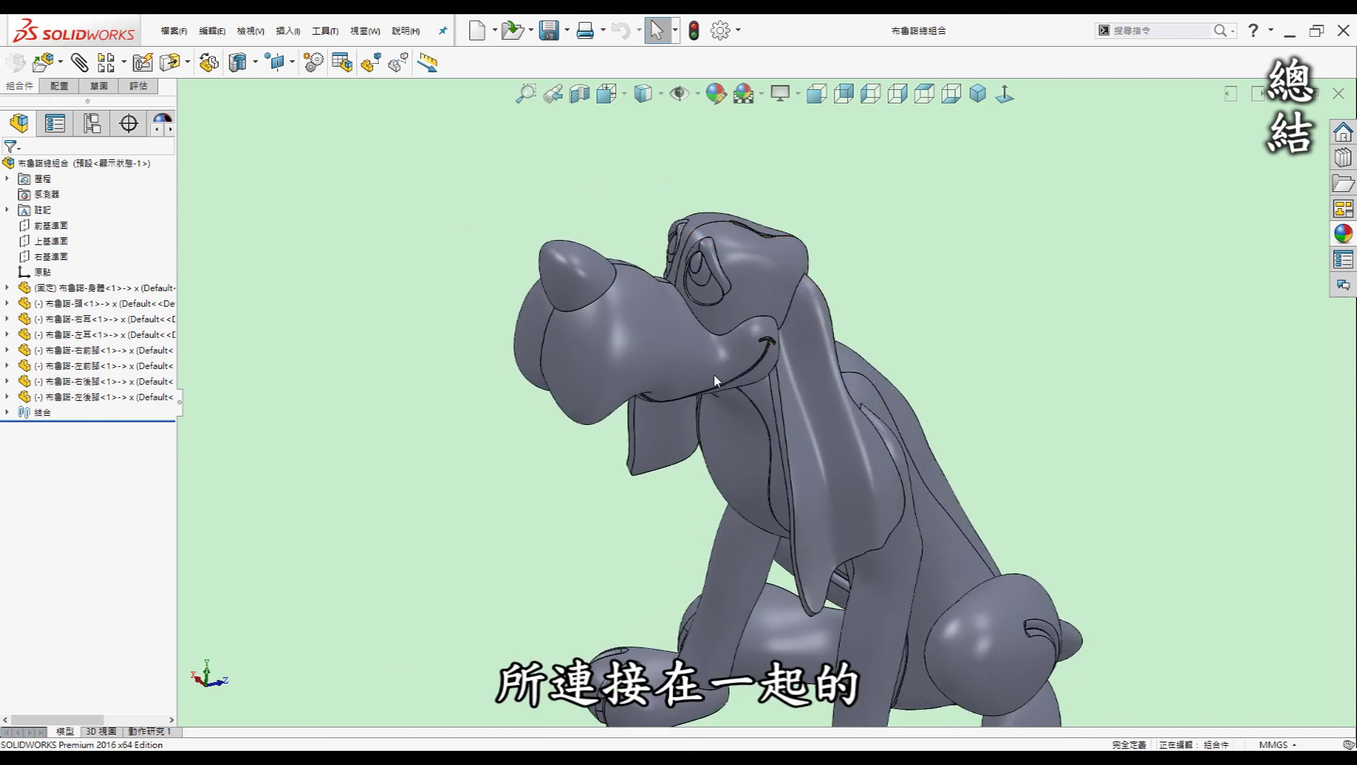
{"action": "left_click_drag", "start_coordinate": [745, 363], "coordinate": [827, 364]}
{"action": "scroll", "coordinate": [758, 357], "scroll_direction": "up", "scroll_amount": 3}
{"action": "left_click_drag", "start_coordinate": [960, 312], "coordinate": [996, 312]}
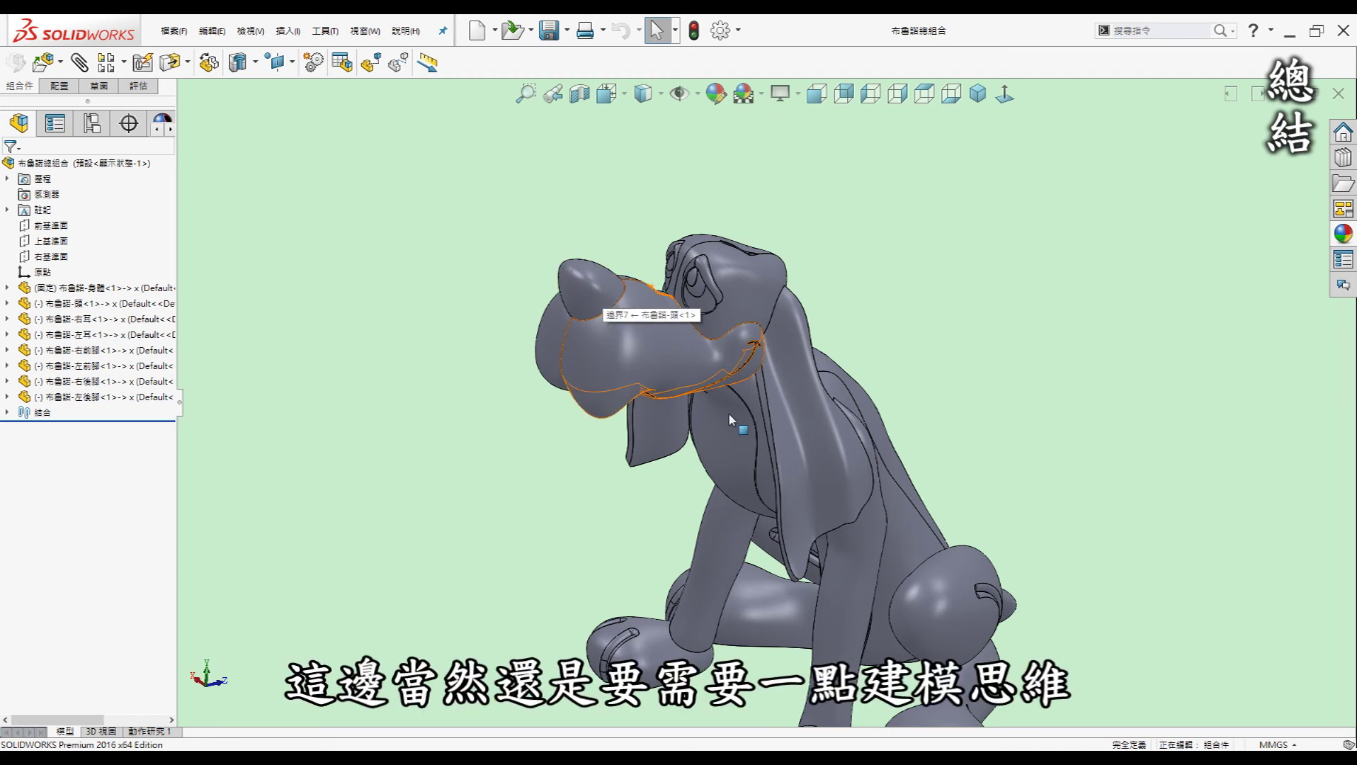
{"action": "middle_click_drag", "start_coordinate": [564, 526], "coordinate": [1094, 598]}
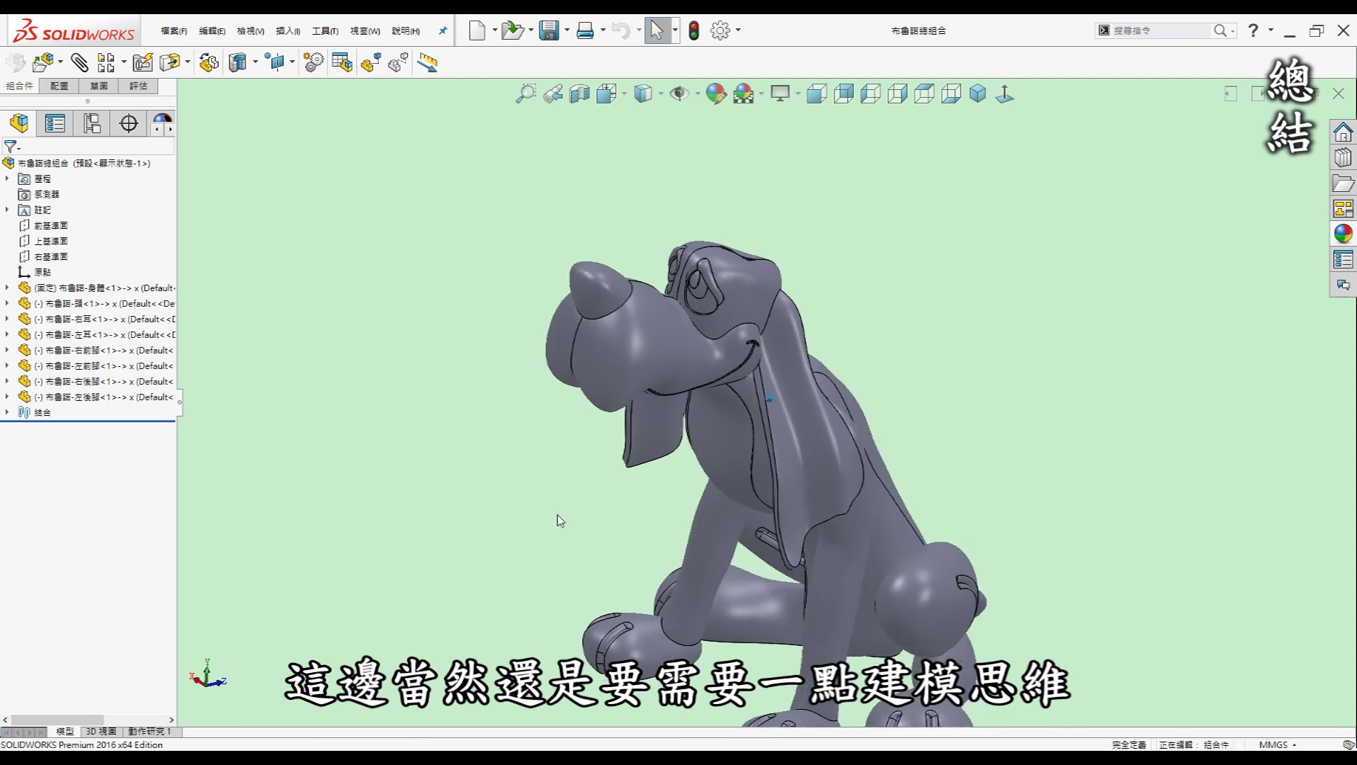
{"action": "mouse_move", "coordinate": [877, 344]}
{"action": "middle_mouse_down"}
{"action": "mouse_move", "coordinate": [1081, 378]}
{"action": "mouse_move", "coordinate": [998, 379]}
{"action": "middle_mouse_up"}
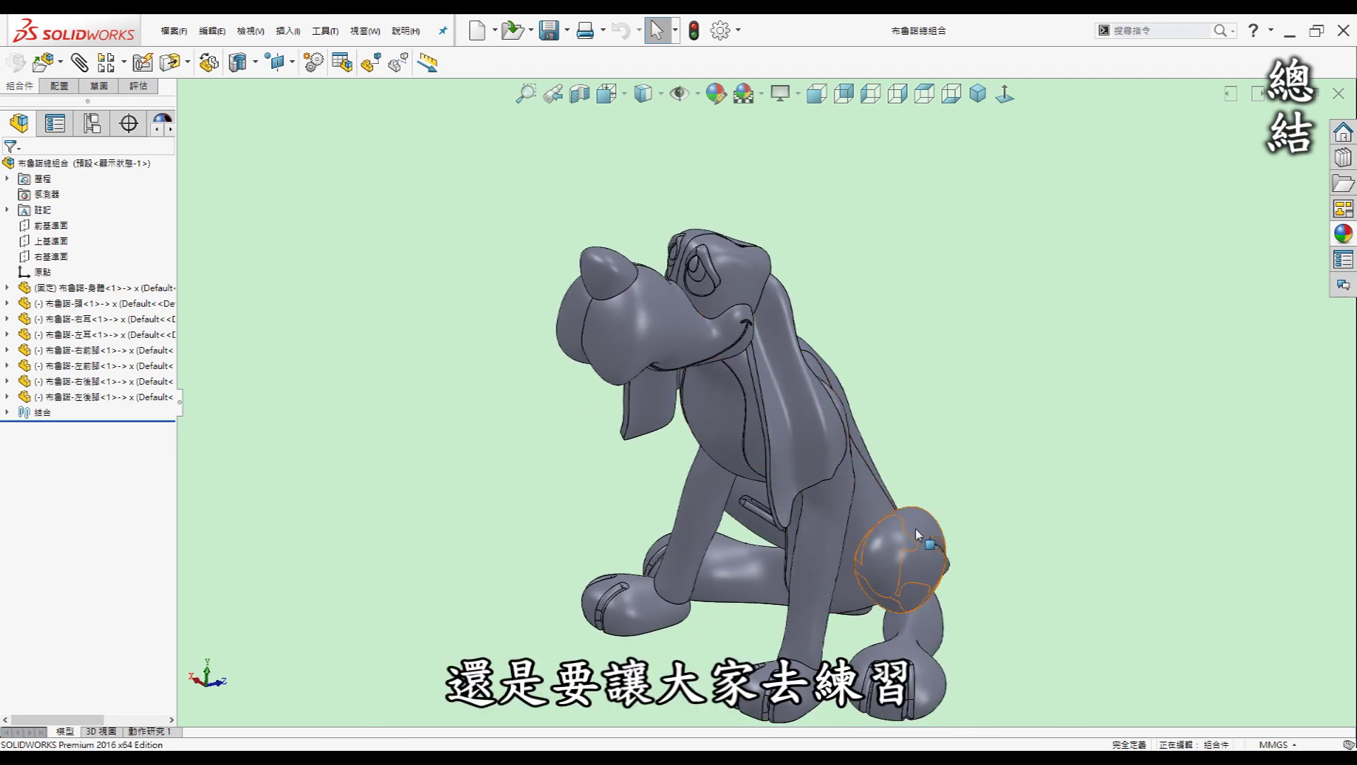
{"action": "middle_click_drag", "start_coordinate": [654, 539], "coordinate": [518, 479]}
{"action": "middle_click_drag", "start_coordinate": [776, 488], "coordinate": [1032, 508]}
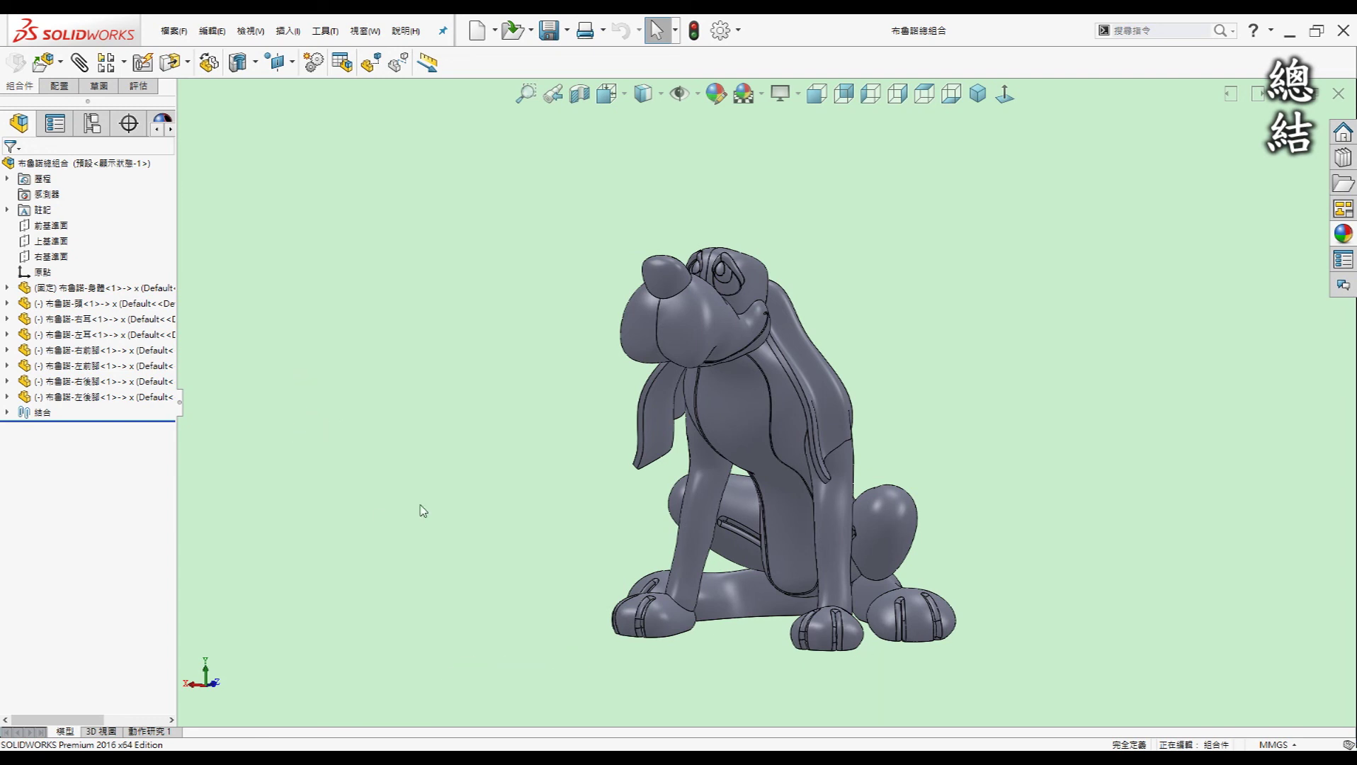
{"action": "middle_click_drag", "start_coordinate": [407, 497], "coordinate": [414, 499]}
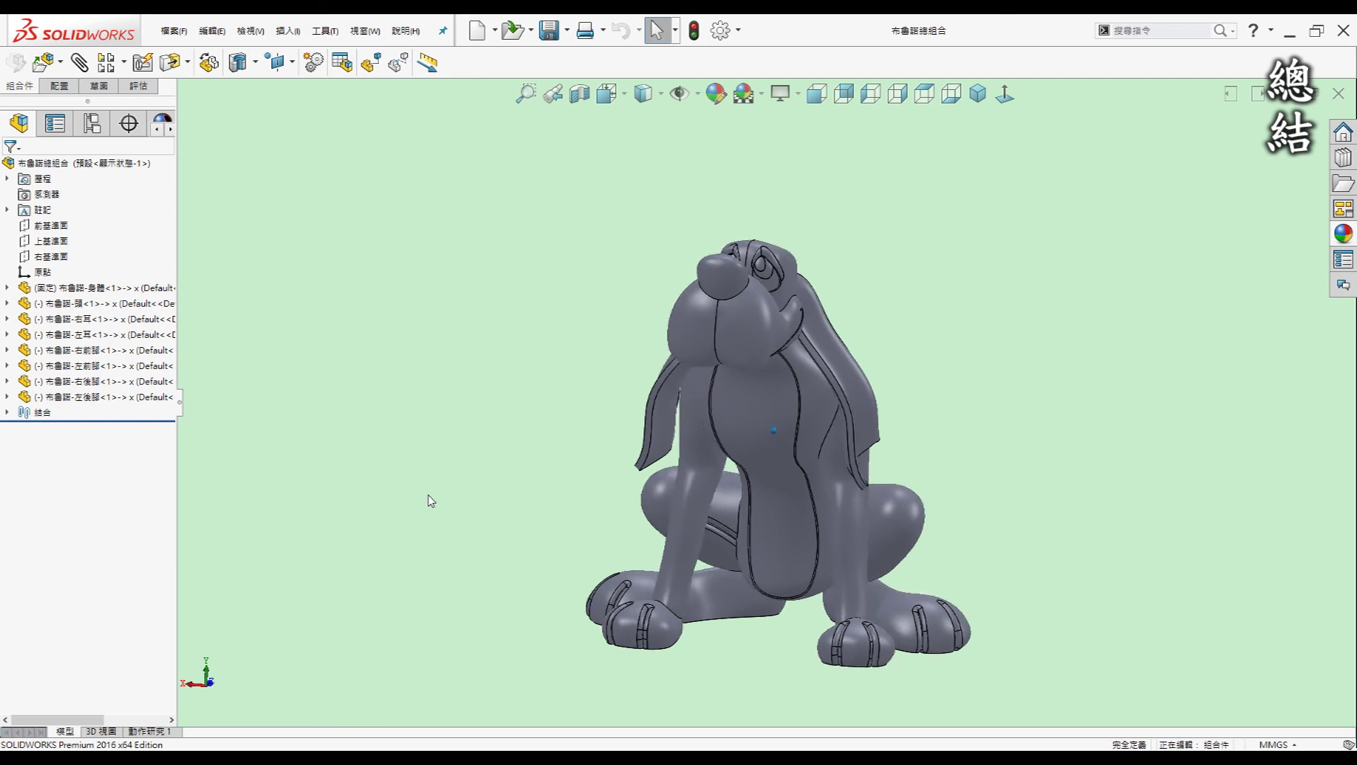
{"action": "mouse_move", "coordinate": [461, 507]}
{"action": "middle_mouse_down"}
{"action": "mouse_move", "coordinate": [506, 500]}
{"action": "mouse_move", "coordinate": [500, 457]}
{"action": "mouse_move", "coordinate": [548, 409]}
{"action": "mouse_move", "coordinate": [549, 420]}
{"action": "middle_mouse_up"}
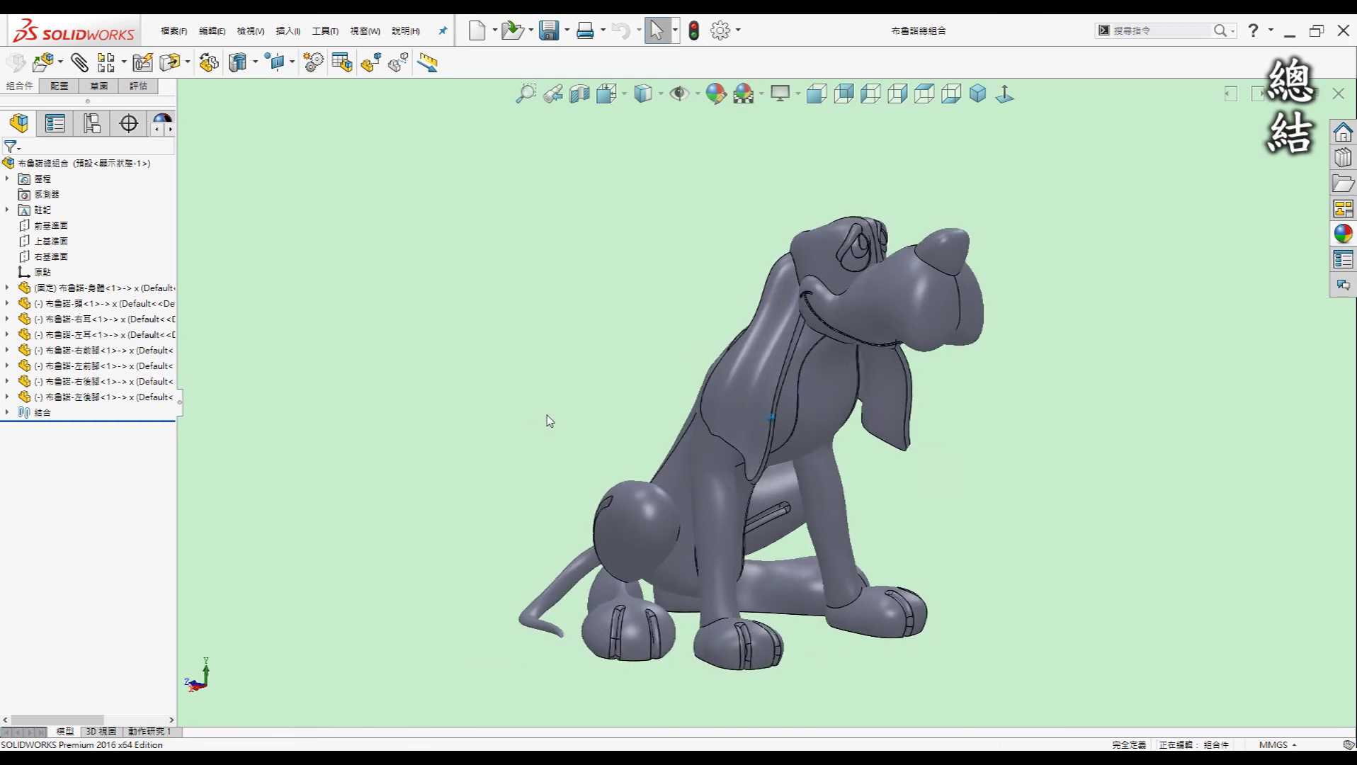
{"action": "middle_click_drag", "start_coordinate": [1115, 553], "coordinate": [1091, 405]}
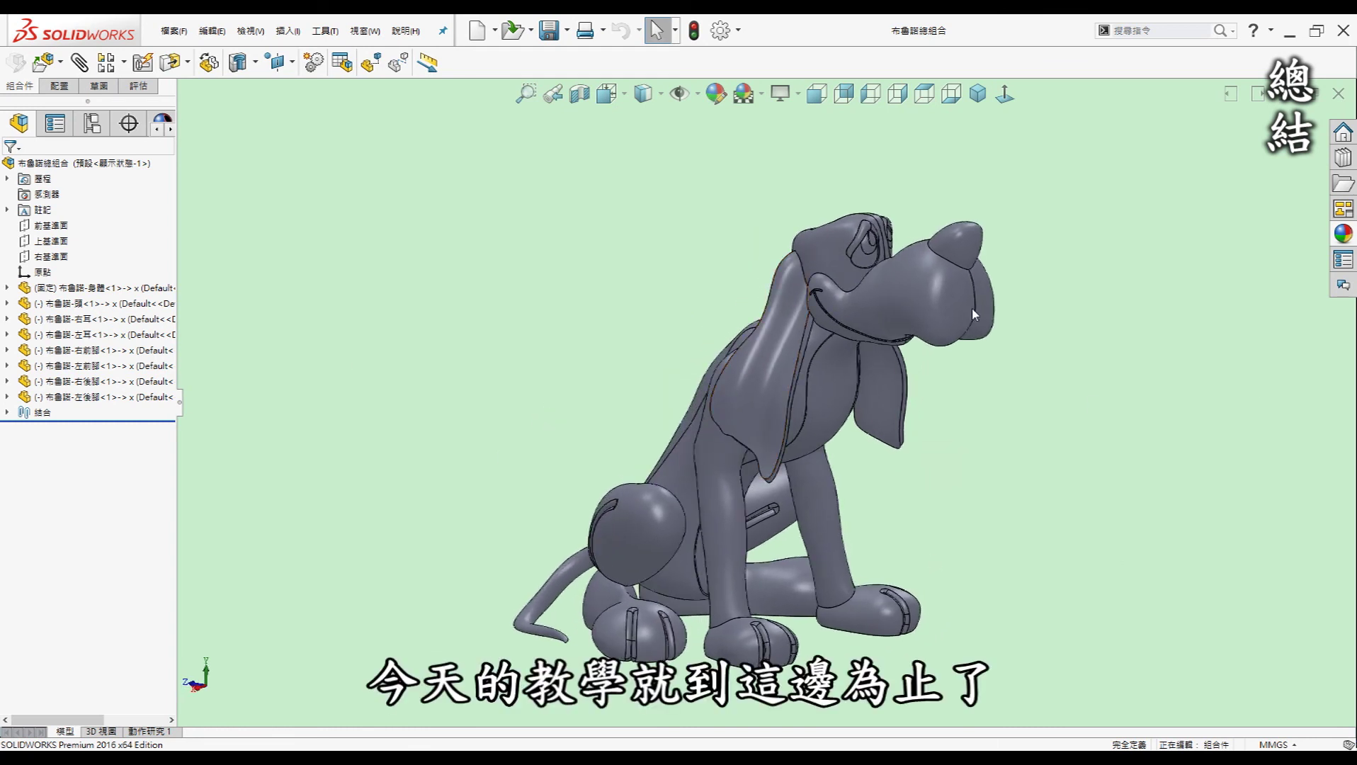
{"action": "middle_click_drag", "start_coordinate": [972, 308], "coordinate": [1080, 502]}
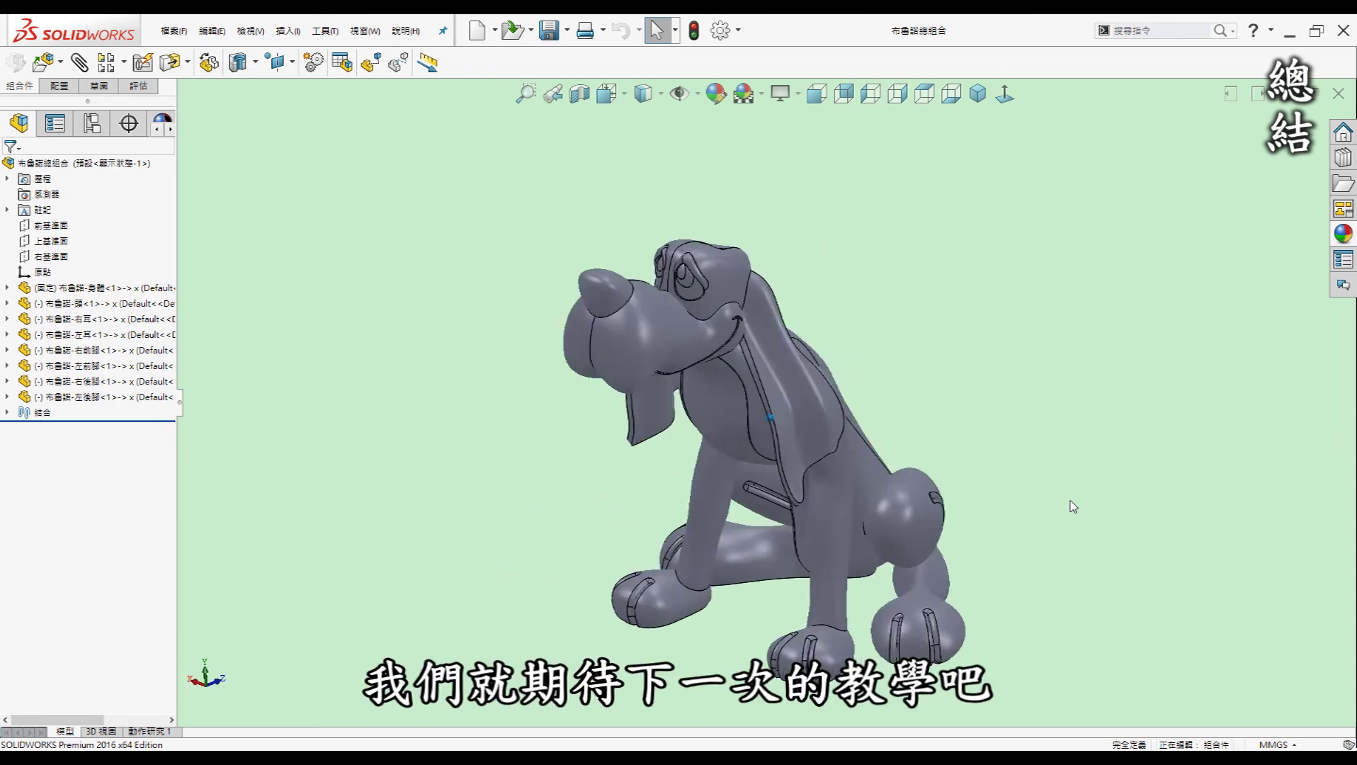
{"action": "key", "text": "Left"}
{"action": "key", "text": "Left"}
{"action": "key", "text": "Left"}
{"action": "key", "text": "Left"}
{"action": "key", "text": "Left"}
{"action": "key", "text": "Left"}
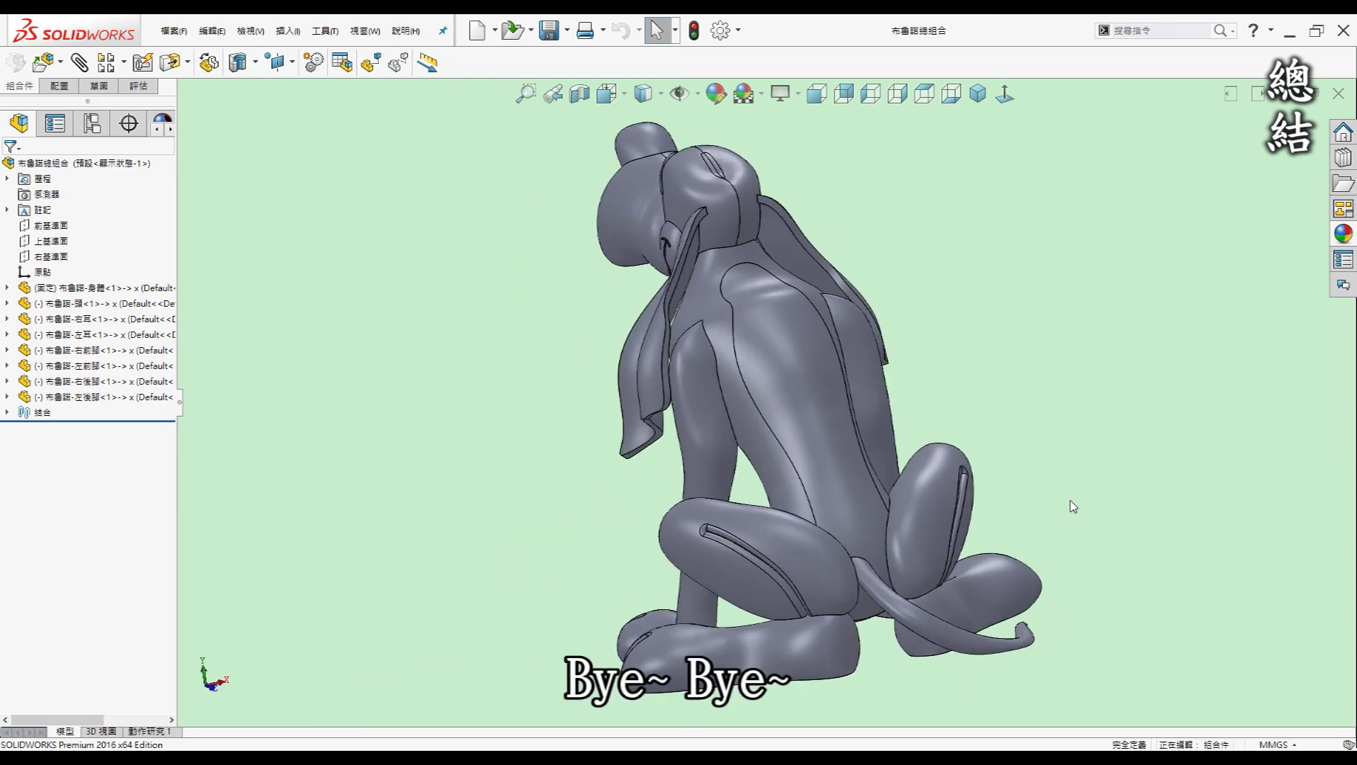